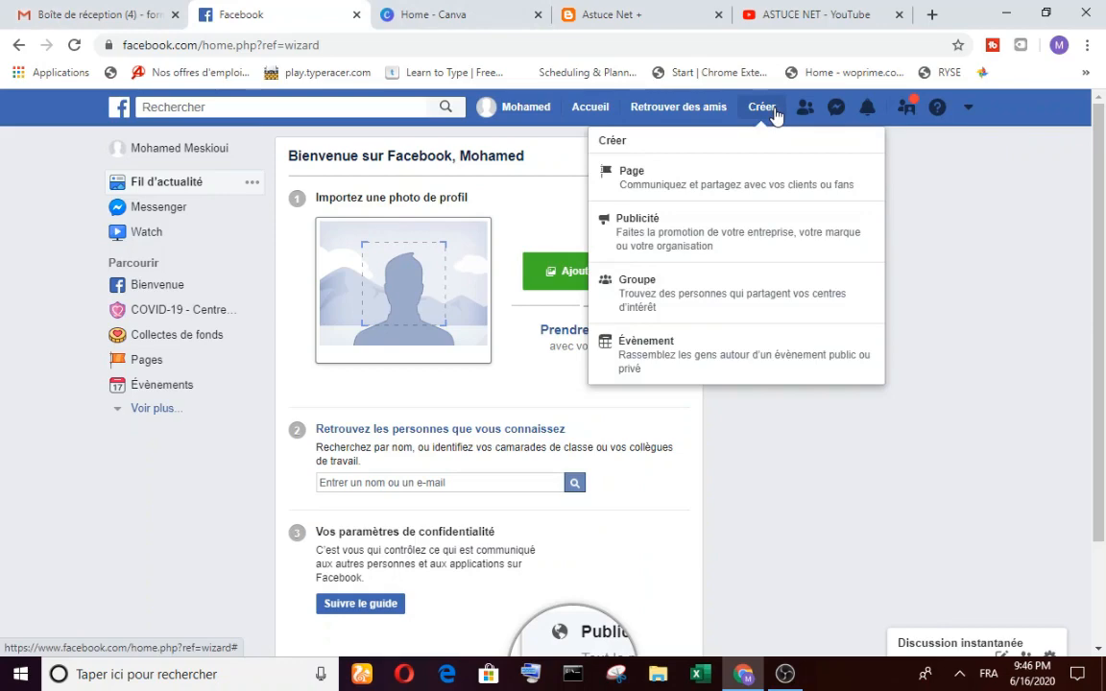
Start creating a Page of the type Entreprise ou marque.
{"action": "left_click", "coordinate": [723, 186]}
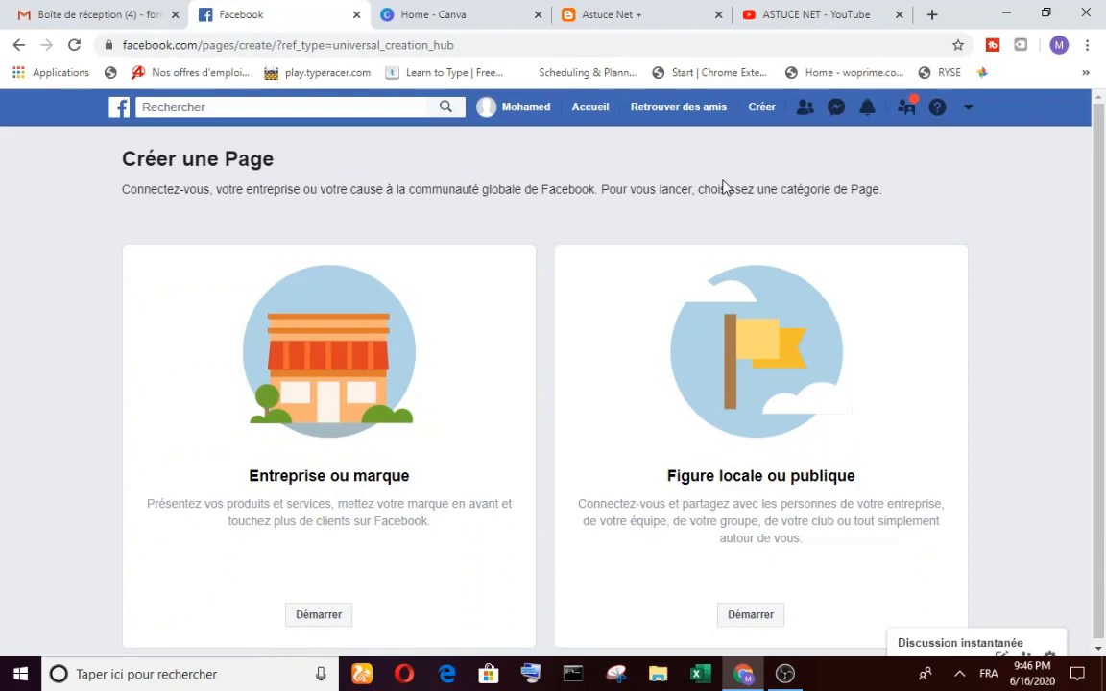
{"action": "left_click_drag", "start_coordinate": [1102, 138], "coordinate": [1104, 209]}
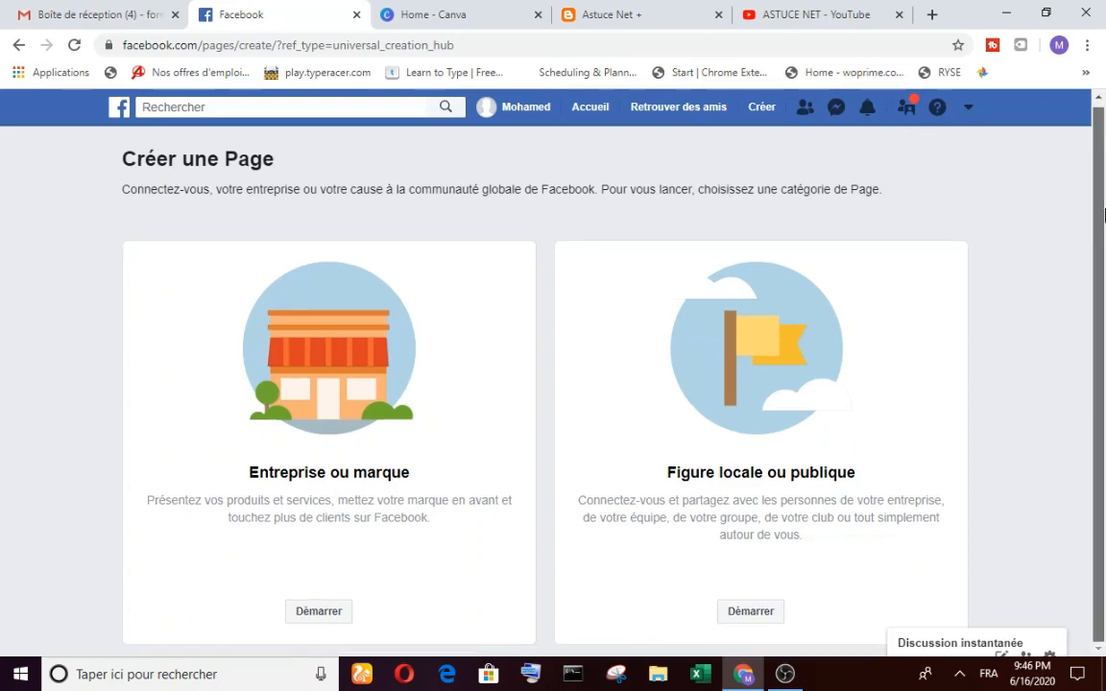
{"action": "left_click", "coordinate": [343, 618]}
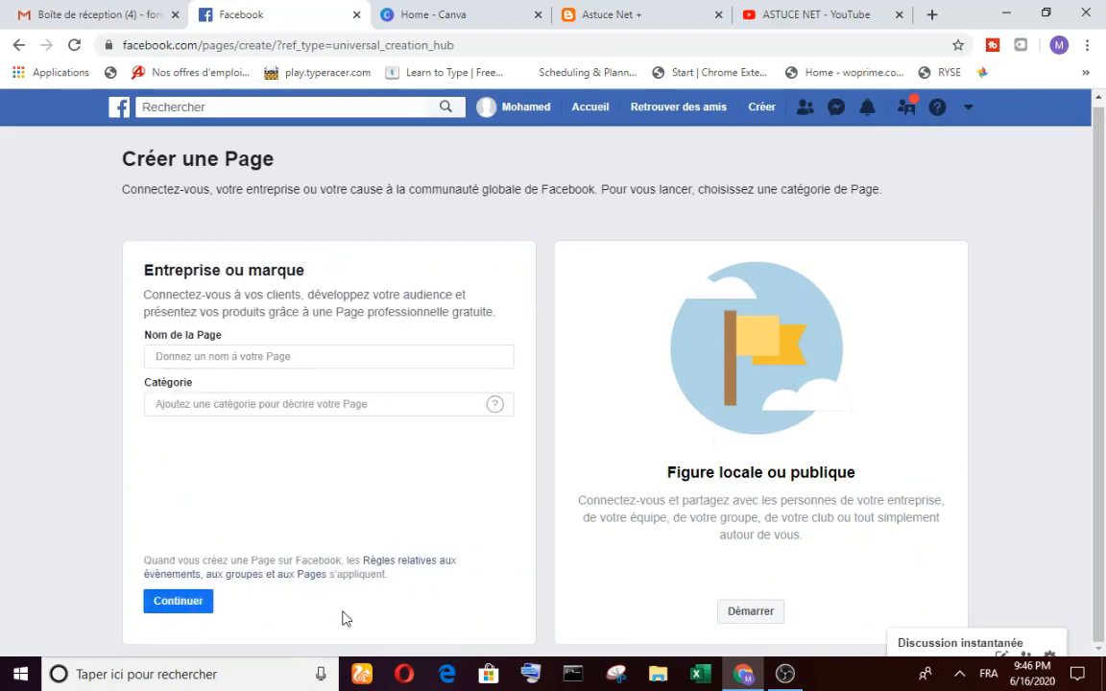
Enter LE MONDE DE VETEMENT as the name of the new Page.
{"action": "left_click", "coordinate": [297, 354]}
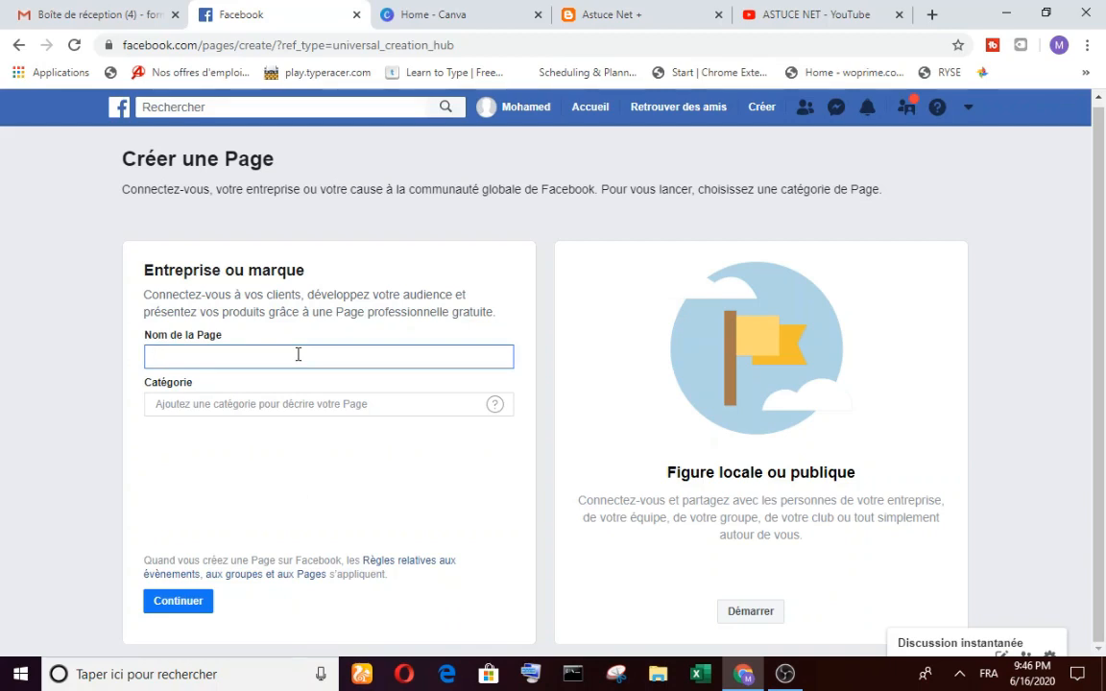
{"action": "type", "text": "LE MON"}
{"action": "type", "text": "DE "}
{"action": "type", "text": "DES"}
{"action": "key", "text": "BackSpace"}
{"action": "key", "text": "BackSpace"}
{"action": "type", "text": "VETEMENT"}
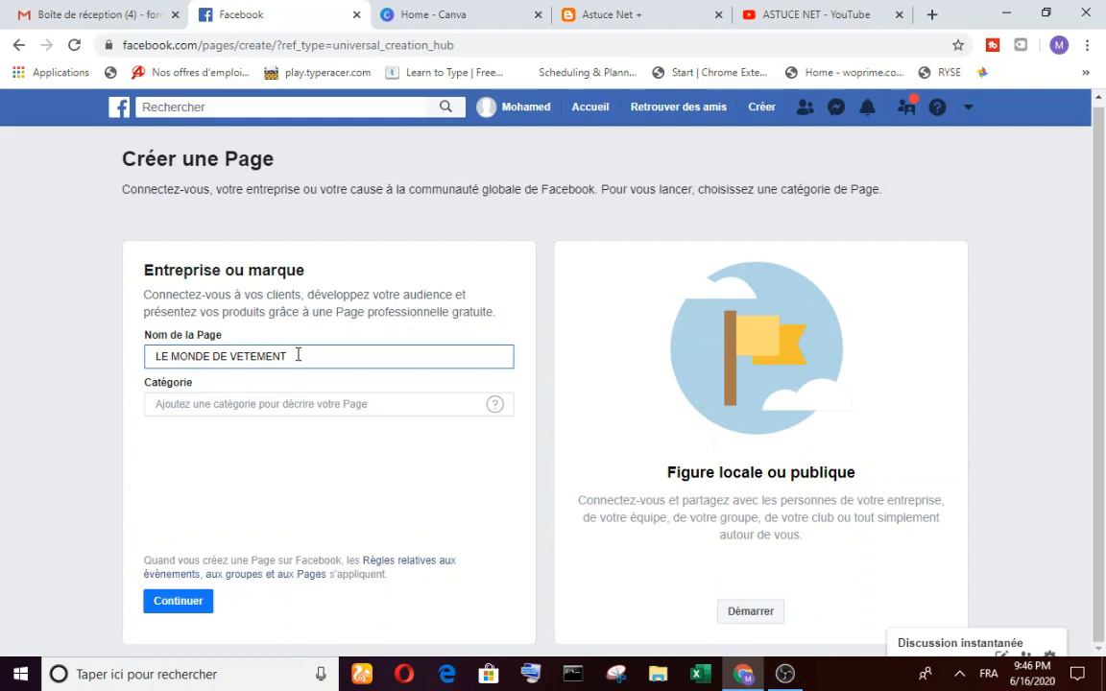
Set the Page's category to Shopping et vente au détail.
{"action": "left_click", "coordinate": [247, 410]}
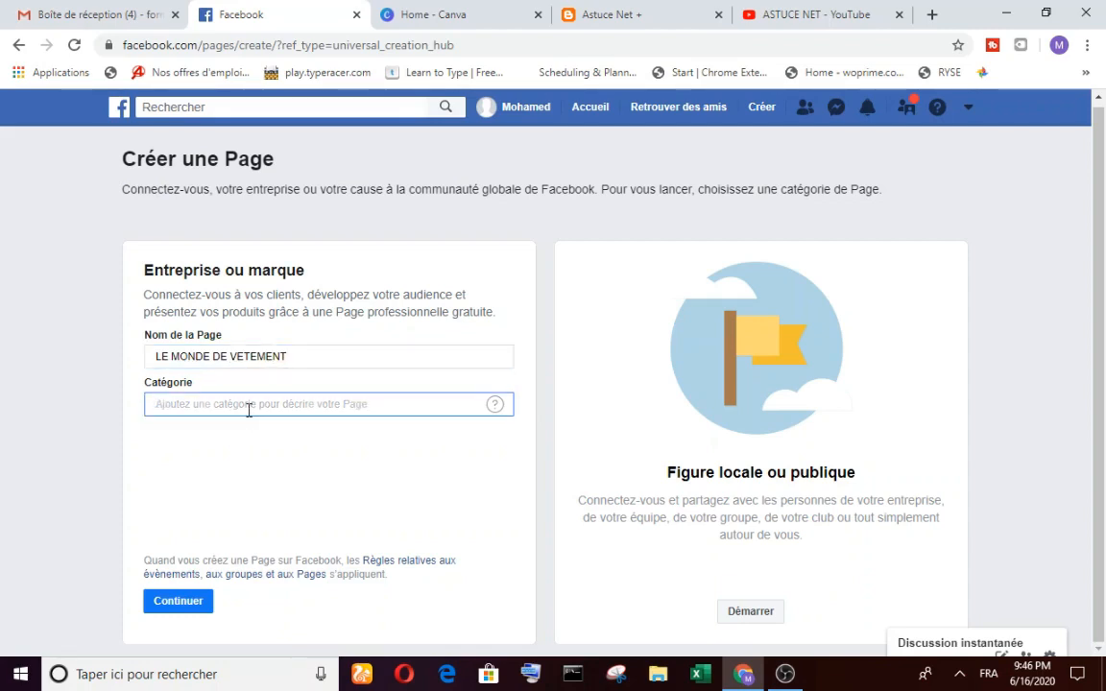
{"action": "type", "text": "HABIL"}
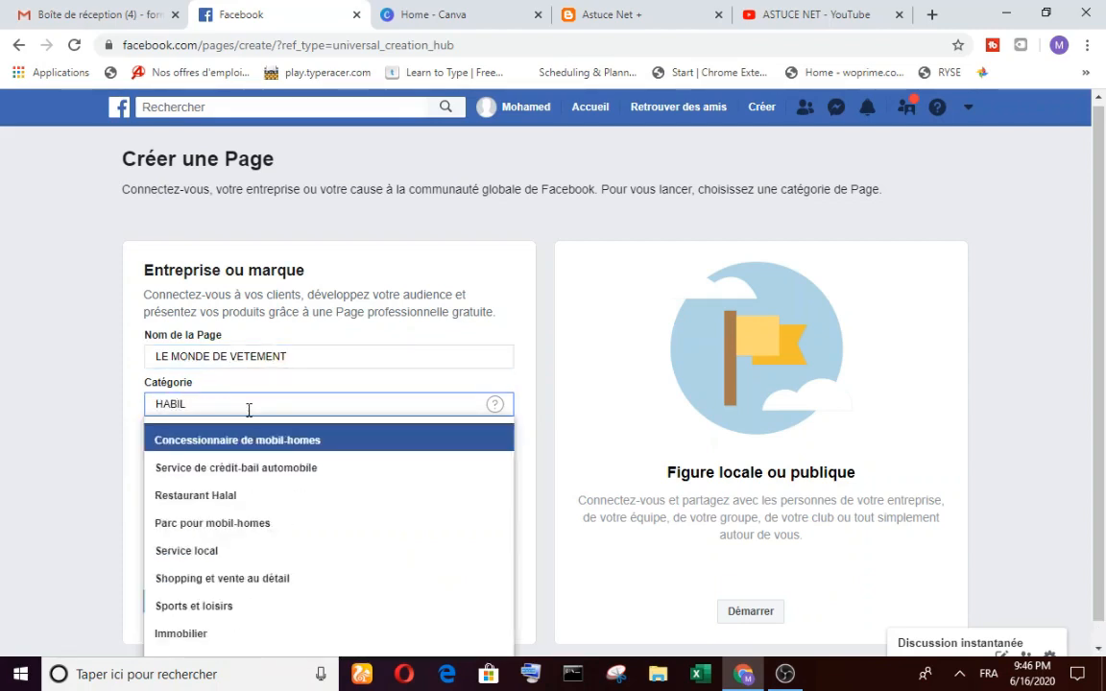
{"action": "type", "text": "L"}
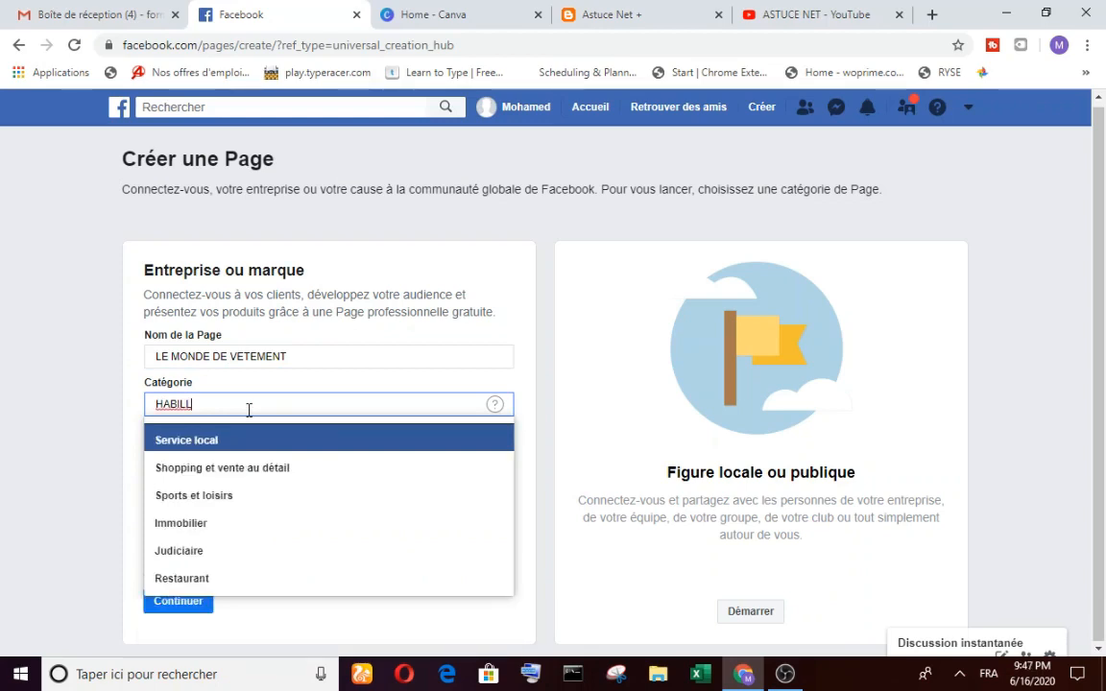
{"action": "type", "text": "EM"}
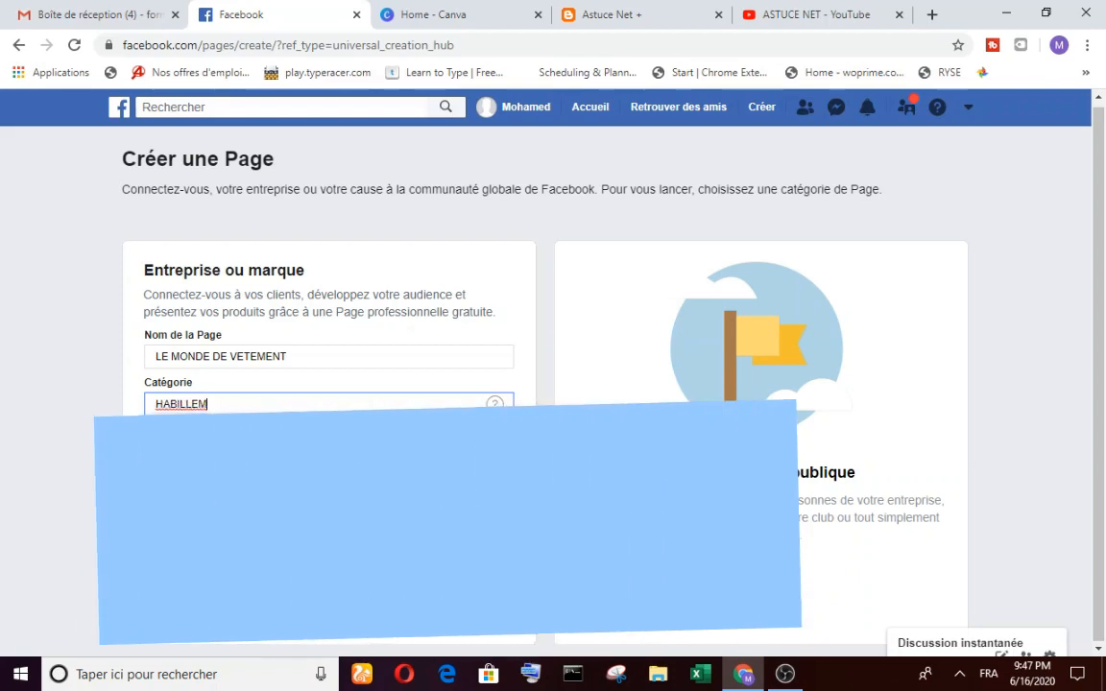
{"action": "key", "text": "Return"}
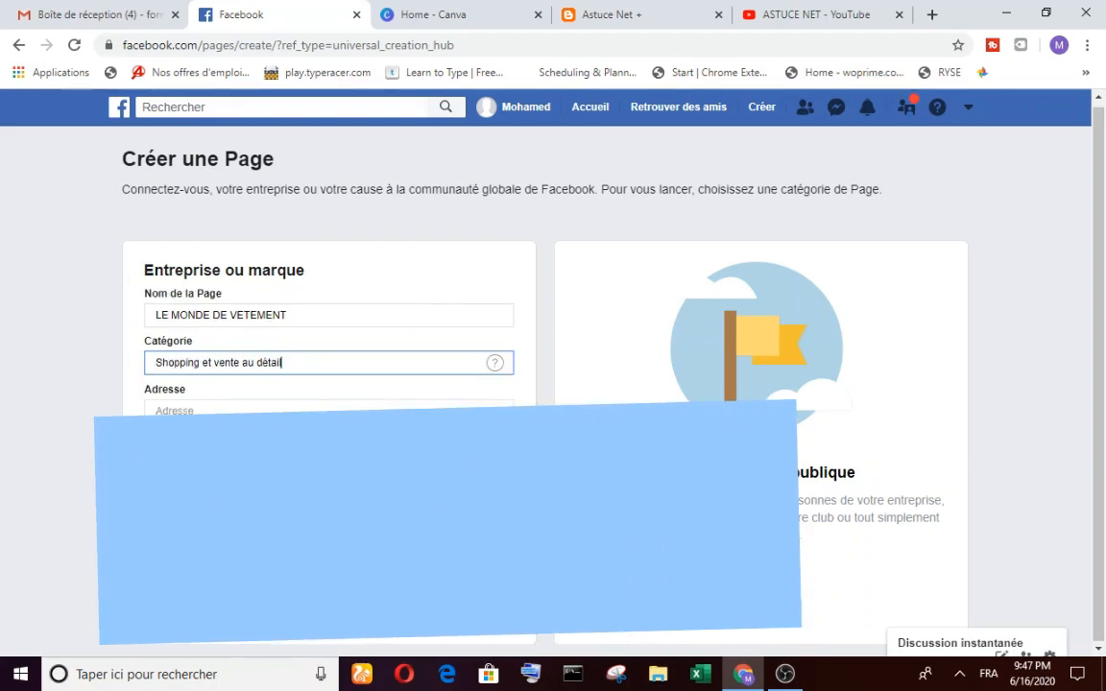
Fill in the Page's street address, choose Marchich, Casablanca, Morocco as the city, and submit the form.
{"action": "left_click", "coordinate": [263, 411]}
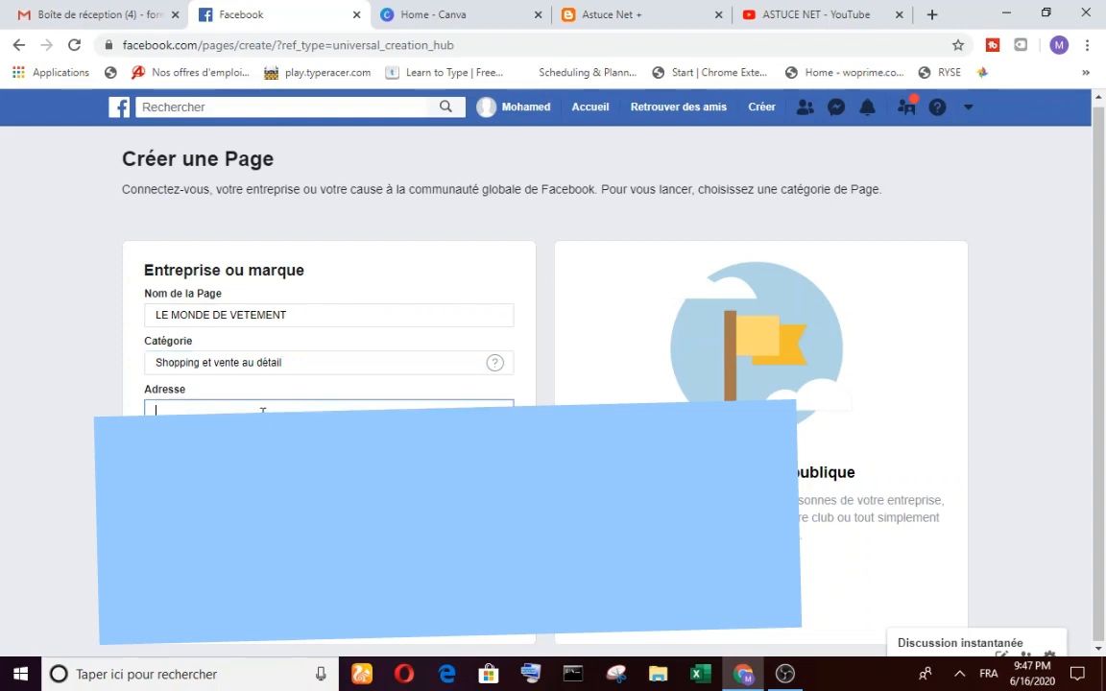
{"action": "type", "text": "UGFJOBNCKPC"}
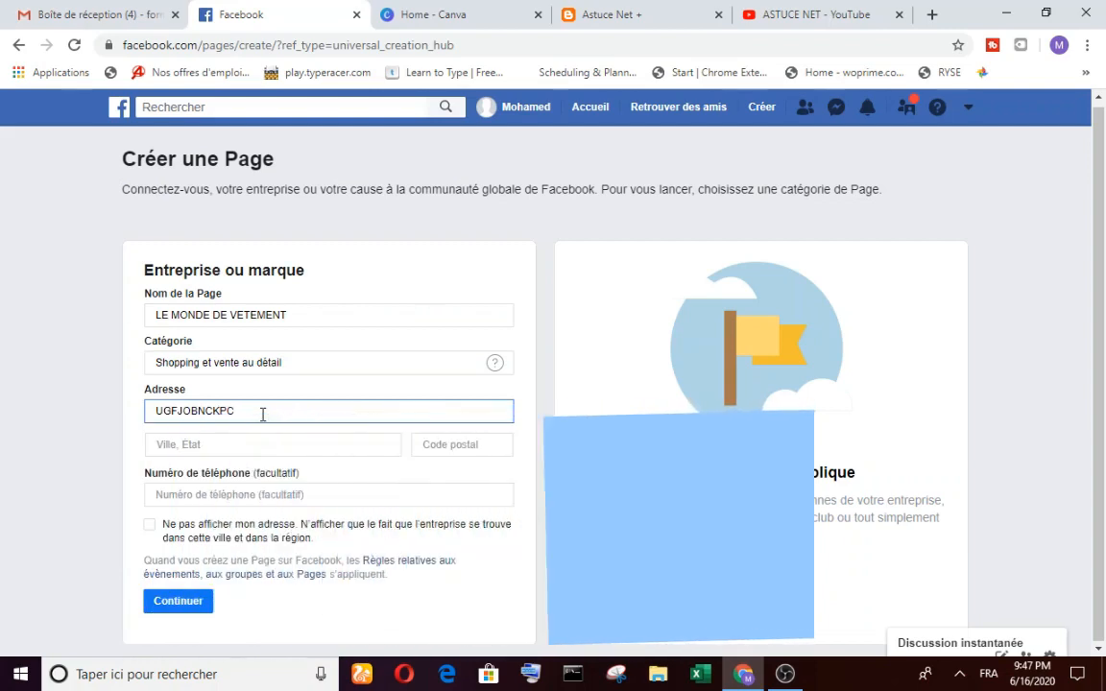
{"action": "left_click", "coordinate": [248, 443]}
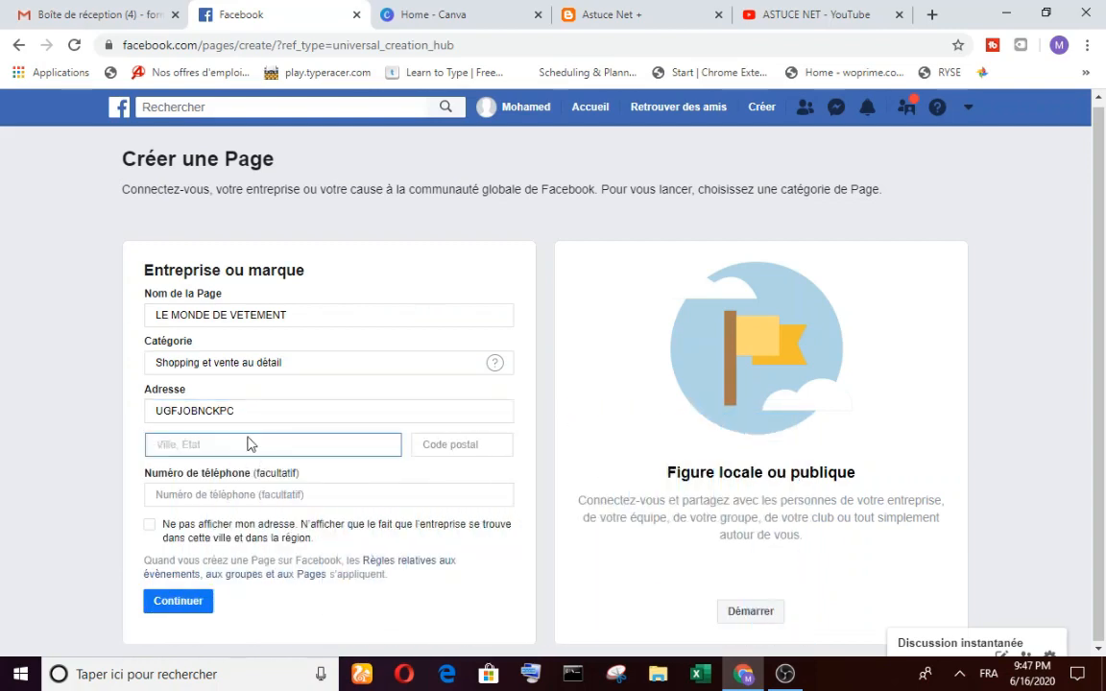
{"action": "type", "text": "CASA"}
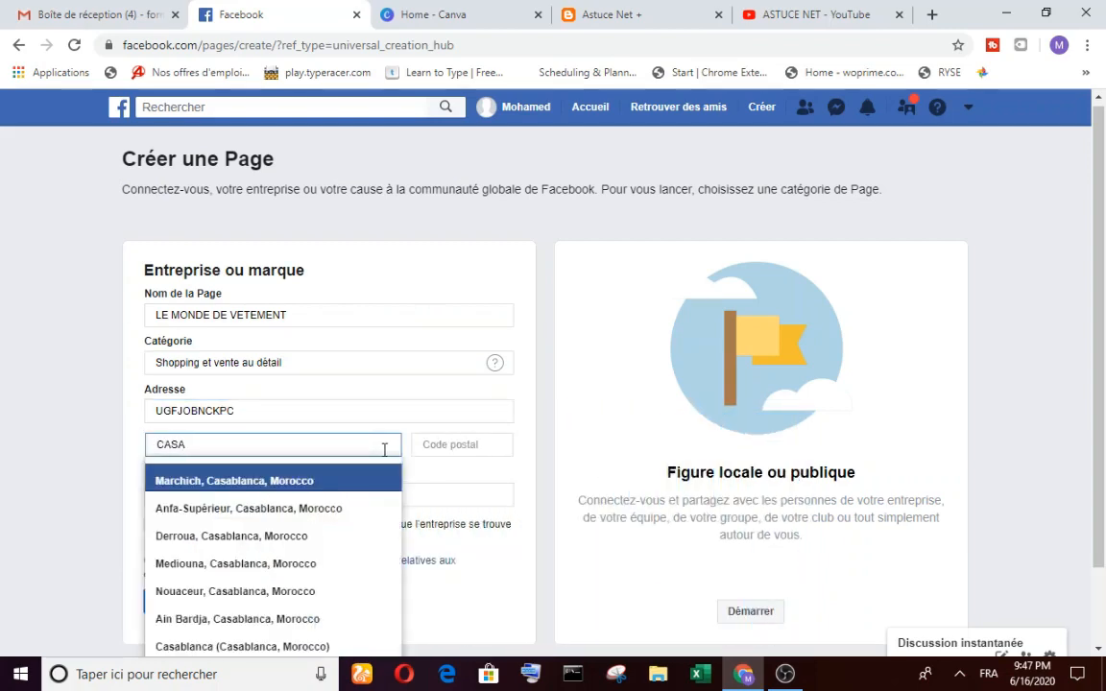
{"action": "type", "text": "BLANCA"}
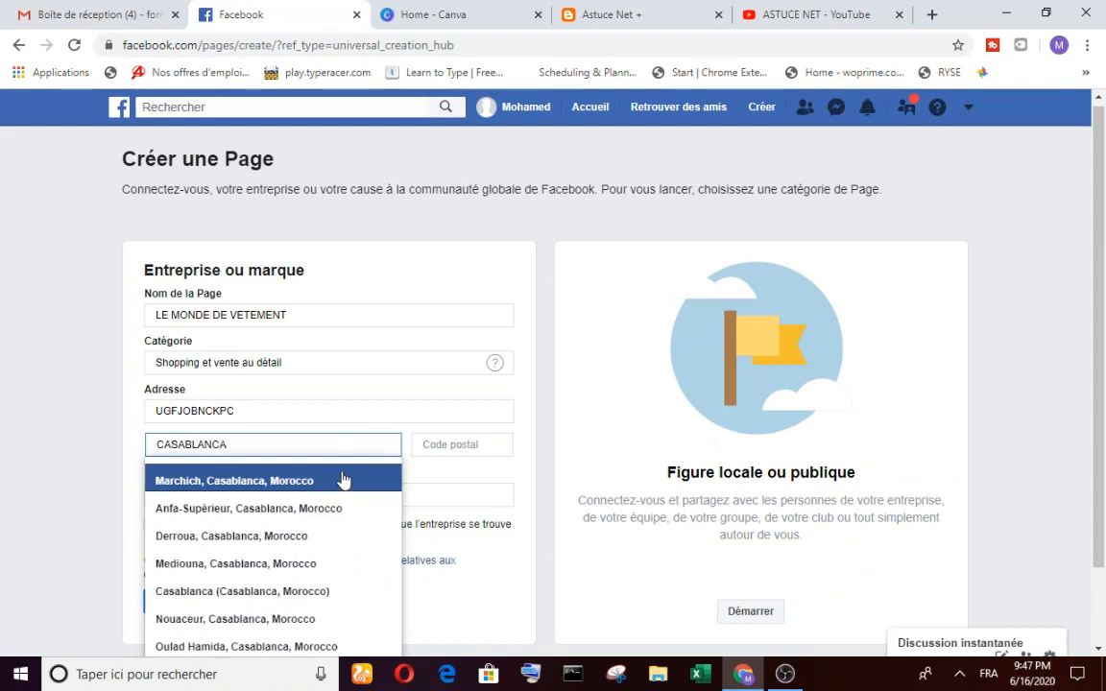
{"action": "left_click", "coordinate": [303, 486]}
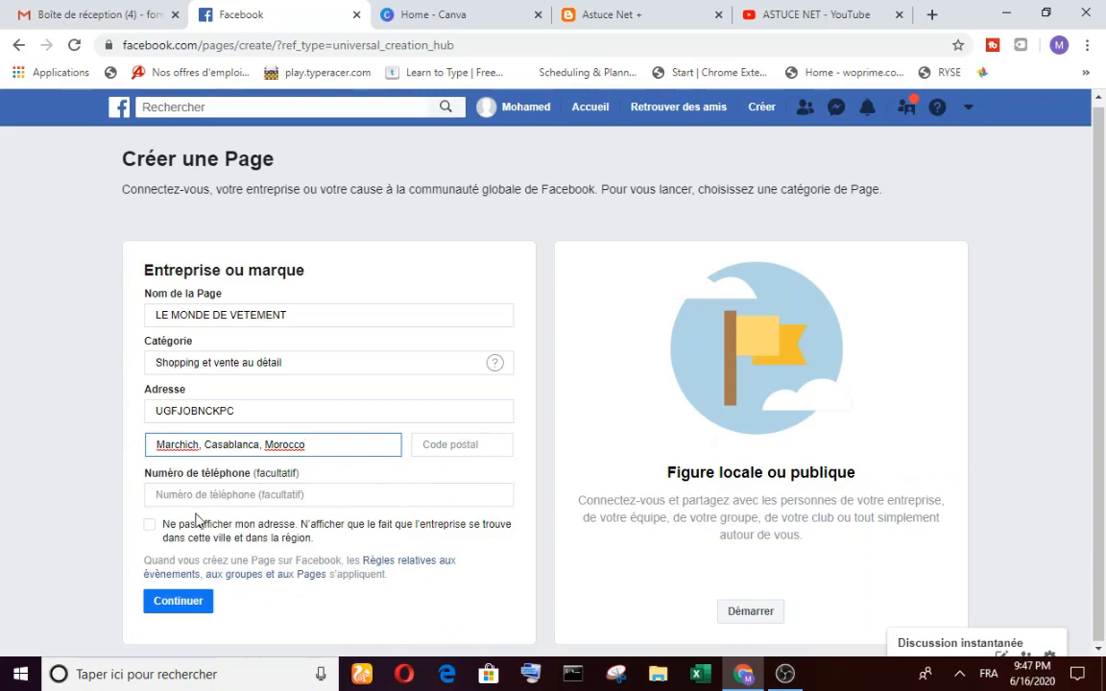
{"action": "left_click", "coordinate": [195, 607]}
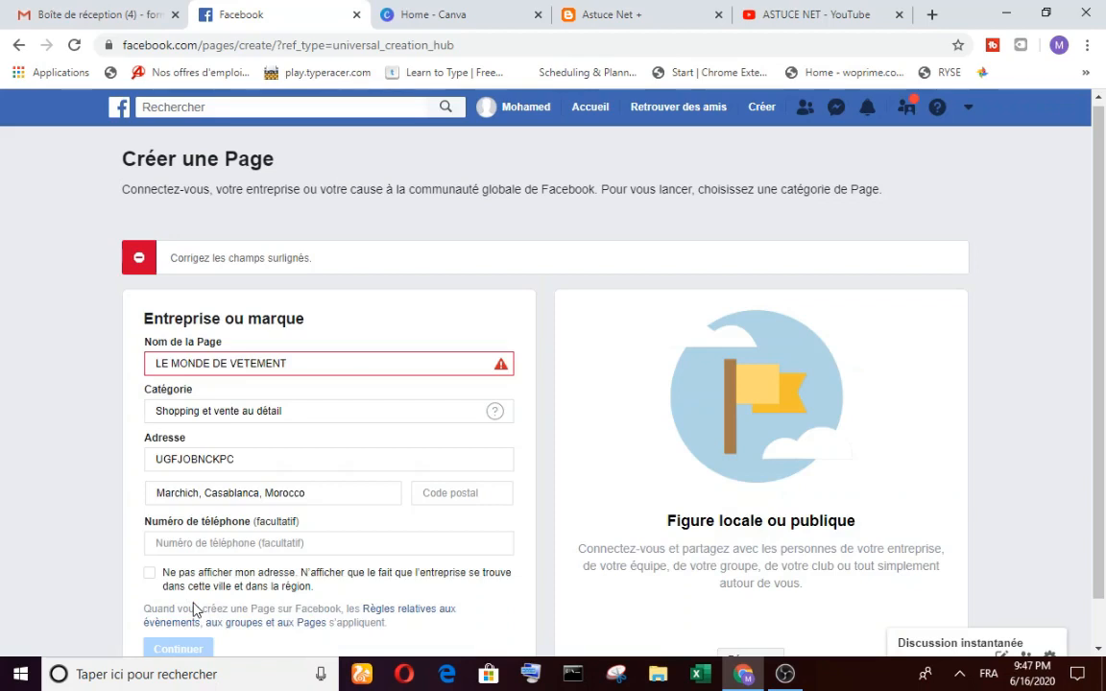
Replace the Page's name with leparadisdeshabits and submit the form again.
{"action": "mouse_move", "coordinate": [500, 372]}
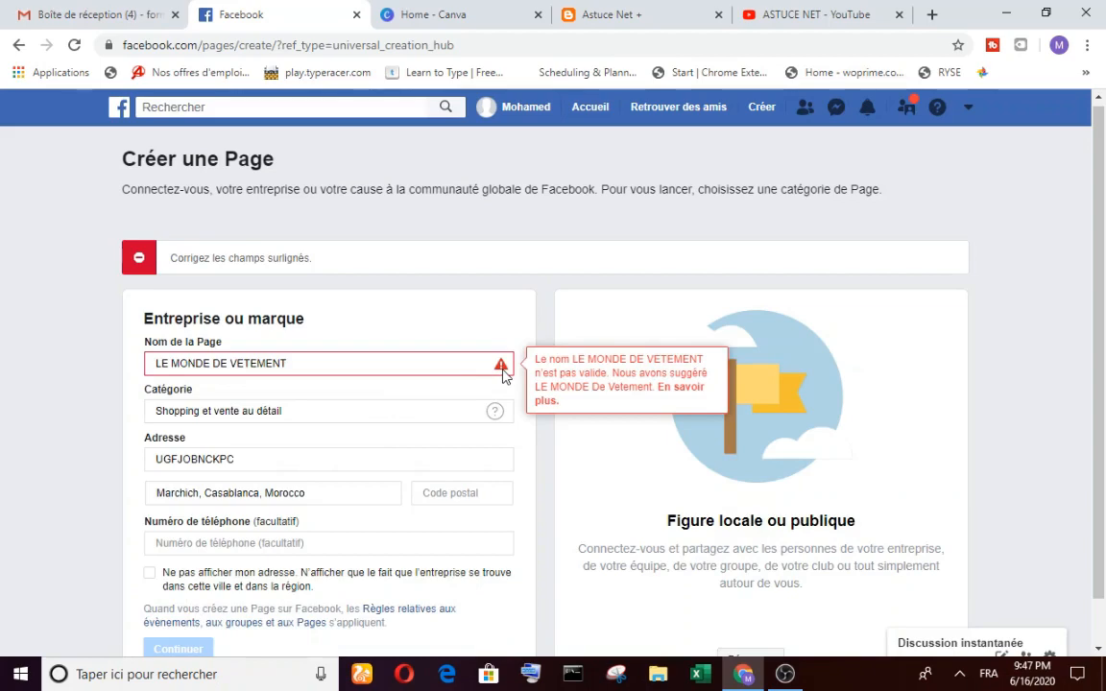
{"action": "left_click", "coordinate": [331, 365]}
{"action": "key", "text": "ctrl+a"}
{"action": "key", "text": "BackSpace"}
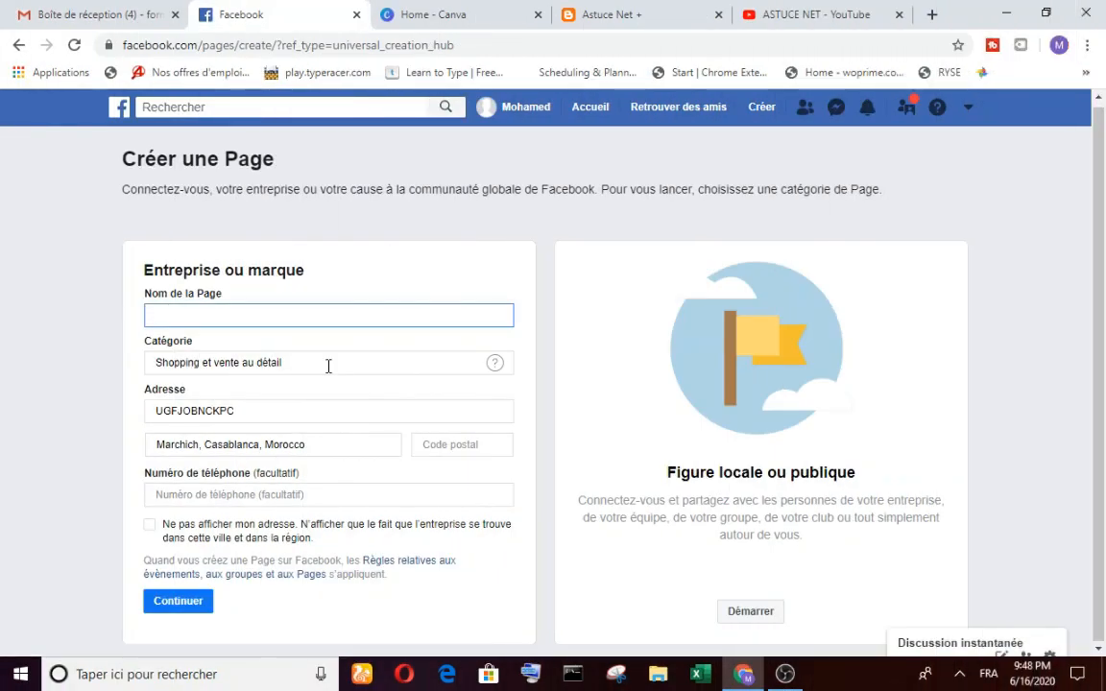
{"action": "type", "text": "I"}
{"action": "type", "text": "e"}
{"action": "type", "text": "paradi"}
{"action": "type", "text": "s"}
{"action": "type", "text": "deshabi"}
{"action": "type", "text": "ts"}
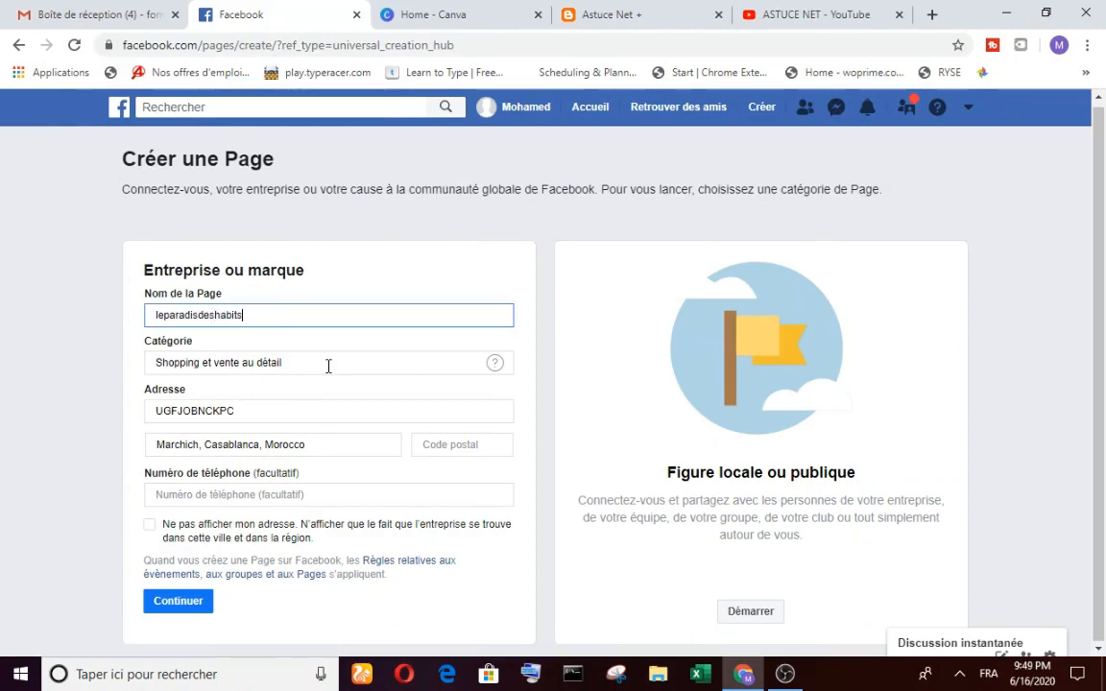
{"action": "left_click", "coordinate": [202, 601]}
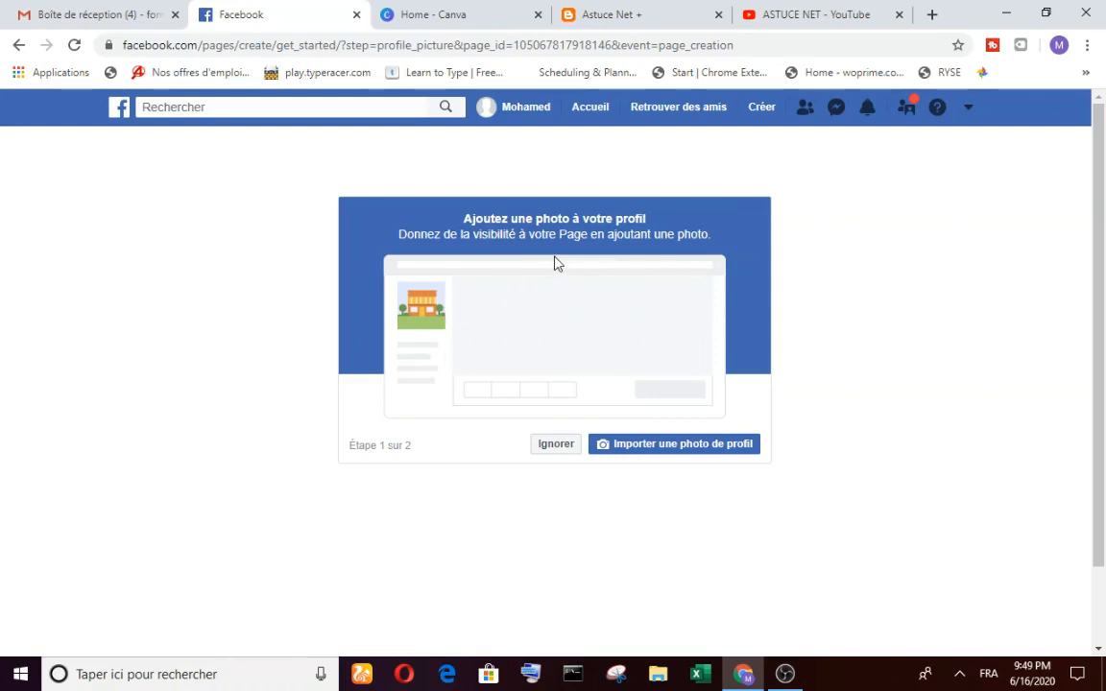
{"action": "left_click", "coordinate": [717, 449]}
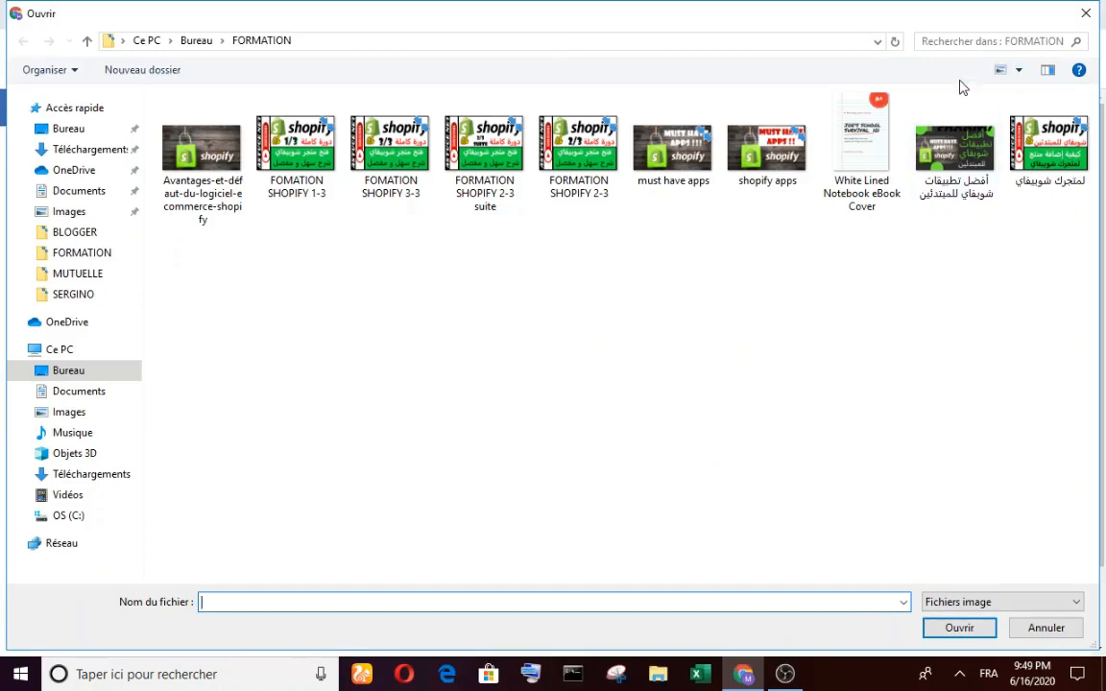
{"action": "left_click", "coordinate": [1043, 630]}
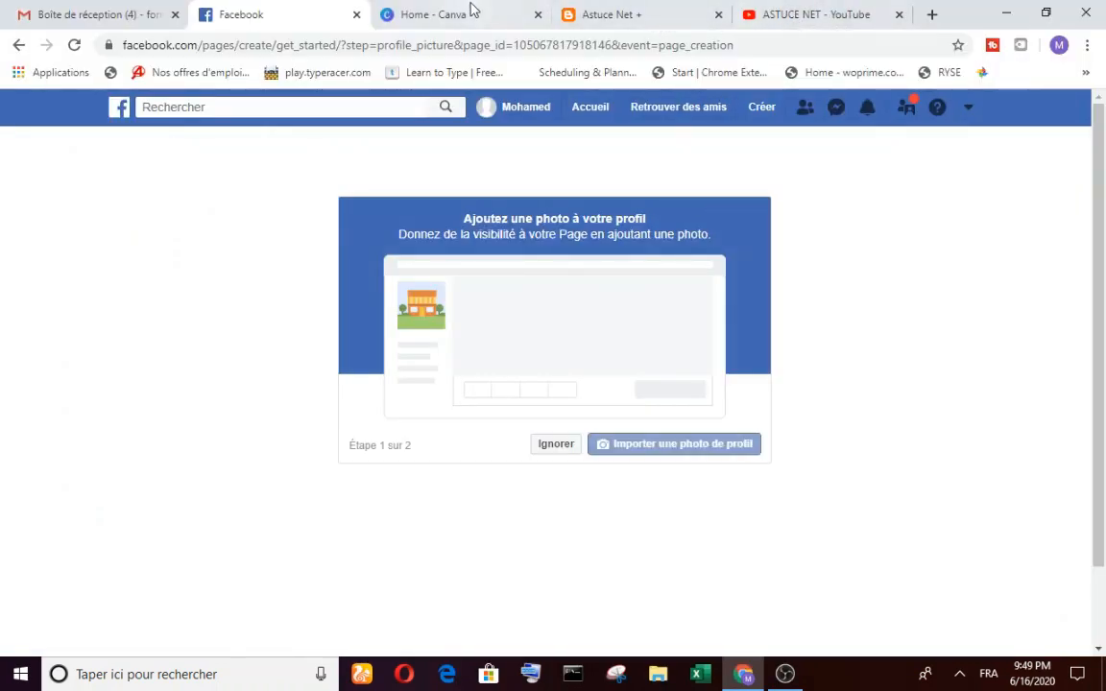
Switch to Canva and look through the recommended design types and their dimensions, such as Logo and Facebook Cover.
{"action": "left_click", "coordinate": [469, 11]}
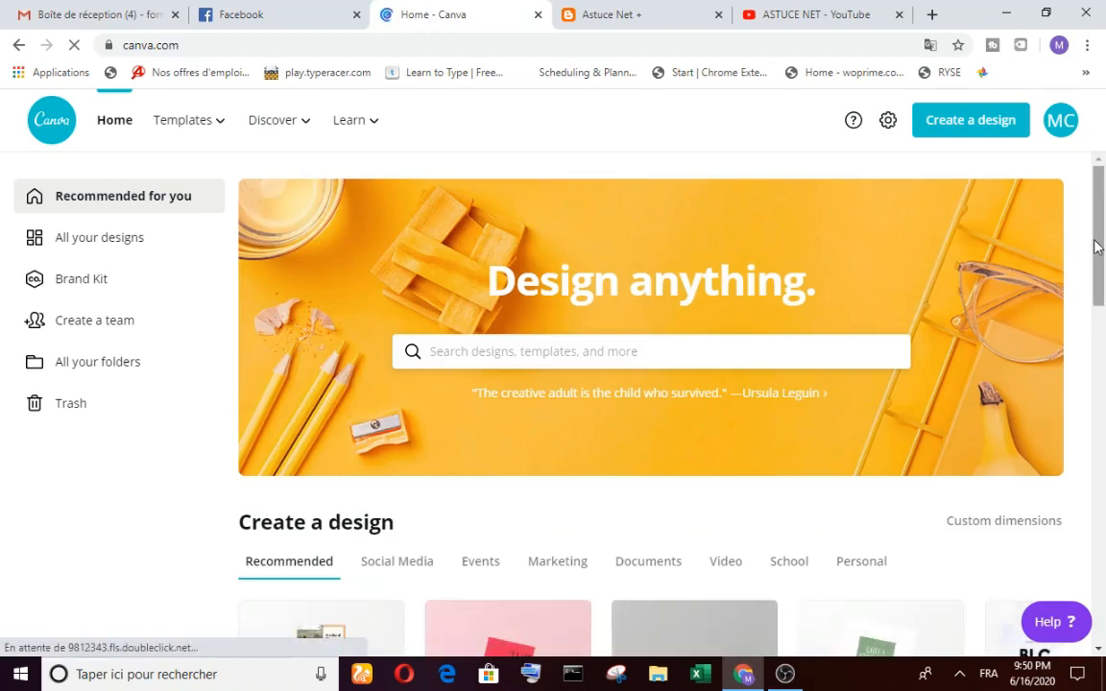
{"action": "scroll", "coordinate": [1095, 247], "scroll_direction": "down", "scroll_amount": 1}
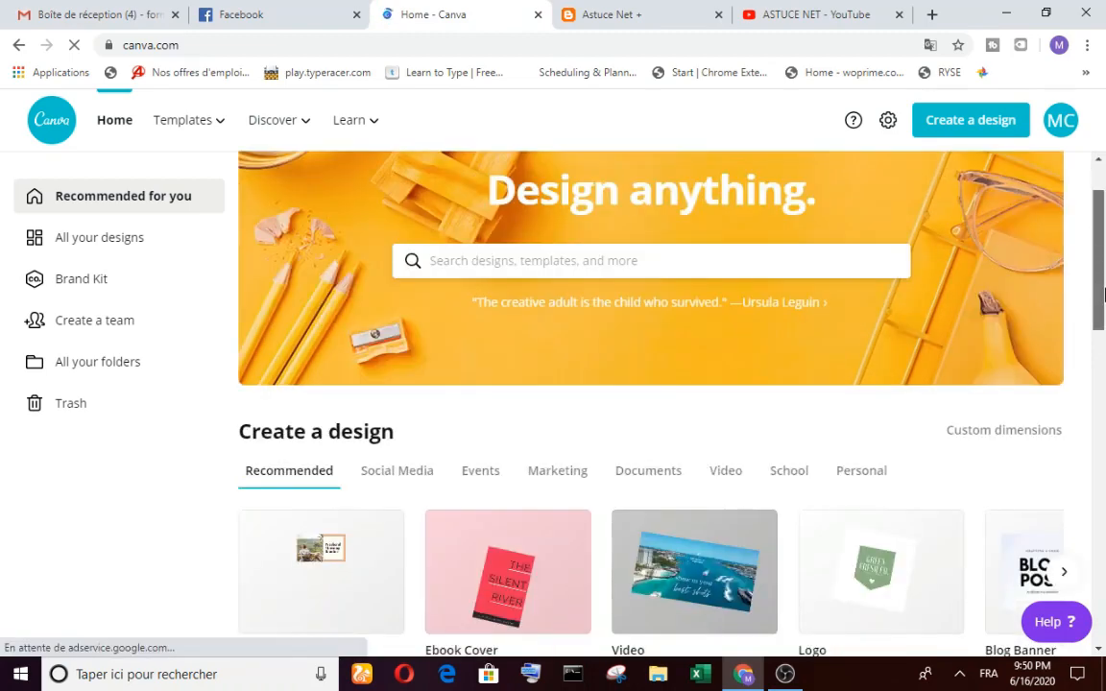
{"action": "scroll", "coordinate": [1103, 295], "scroll_direction": "down", "scroll_amount": 3}
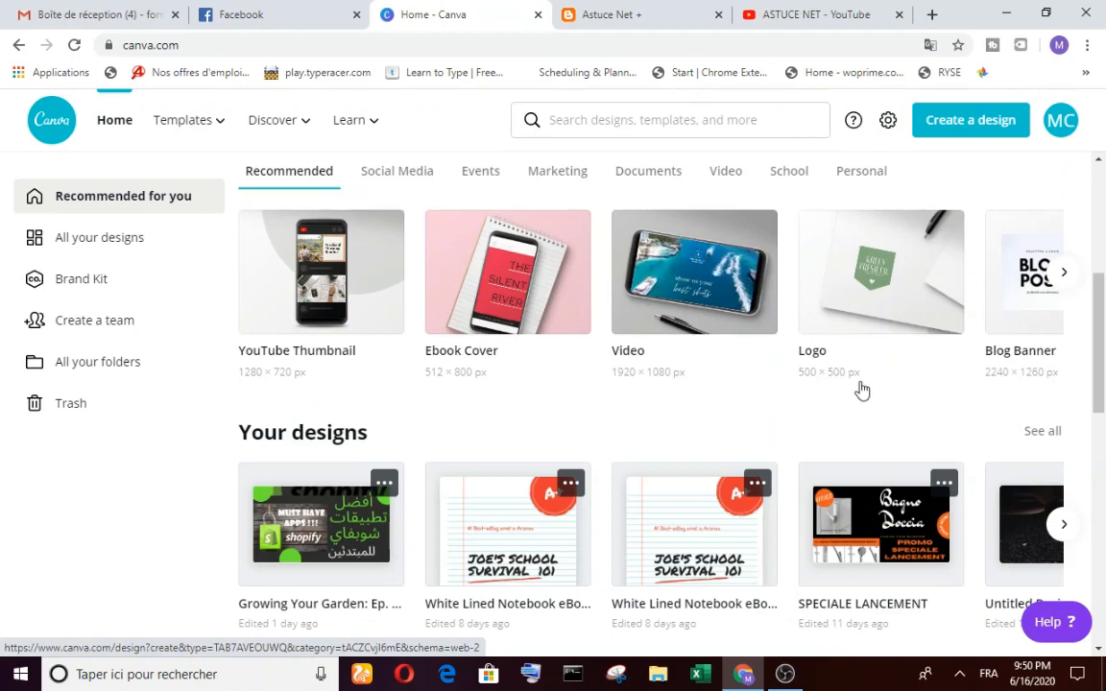
{"action": "left_click", "coordinate": [1061, 274]}
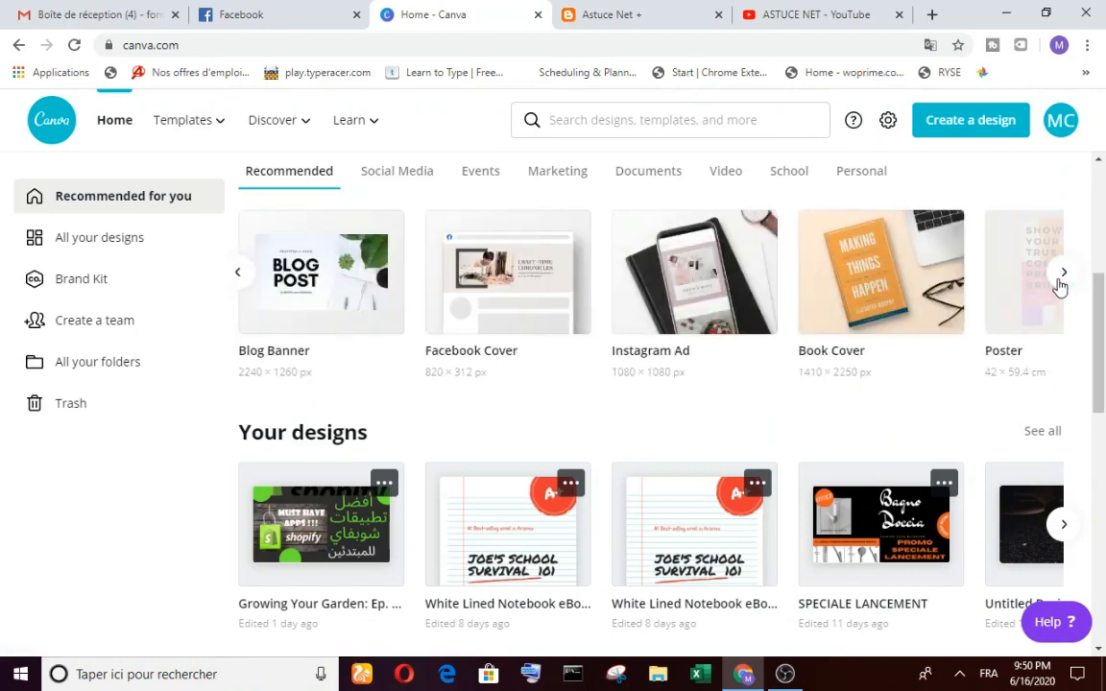
{"action": "left_click", "coordinate": [1061, 274]}
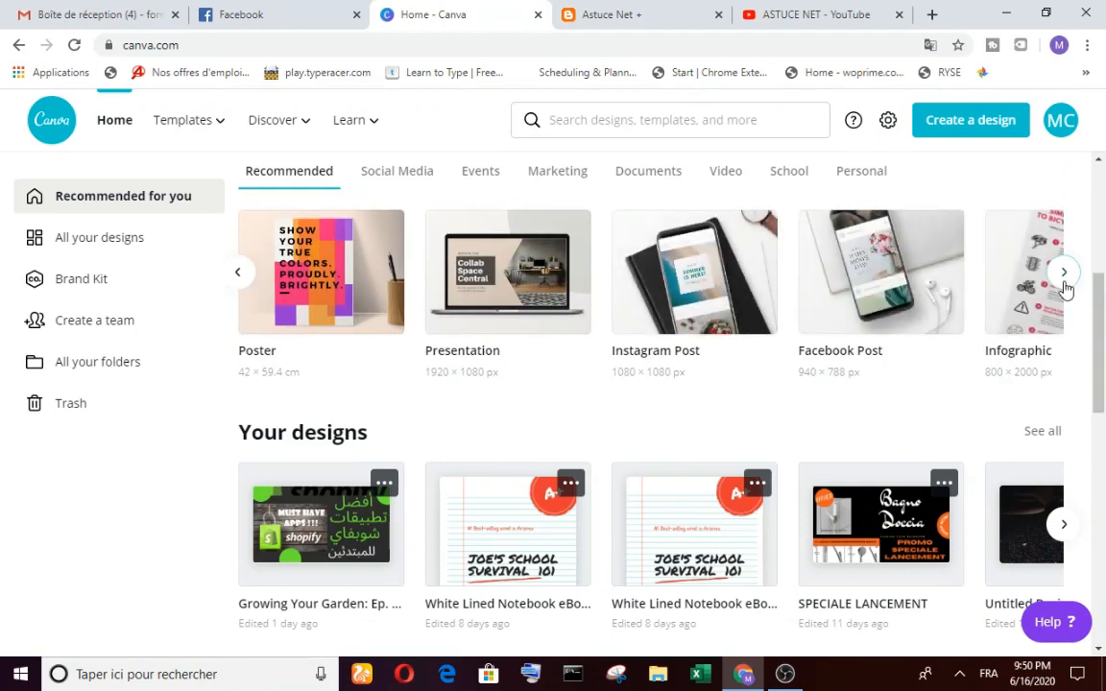
{"action": "left_click", "coordinate": [1062, 274]}
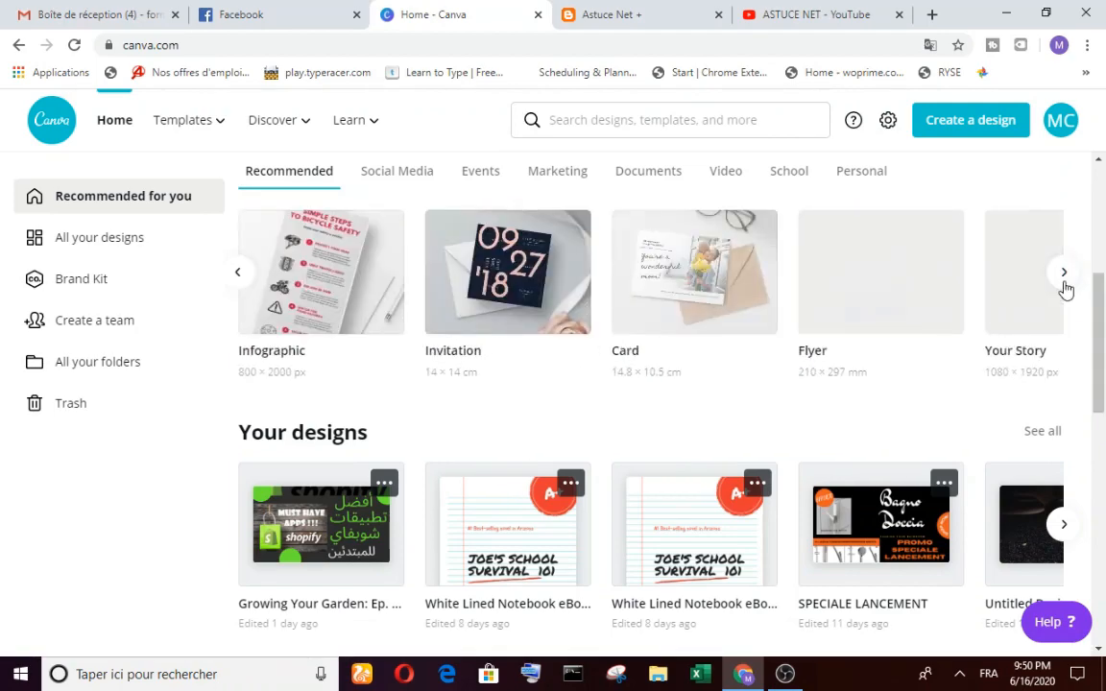
{"action": "left_click", "coordinate": [1064, 284]}
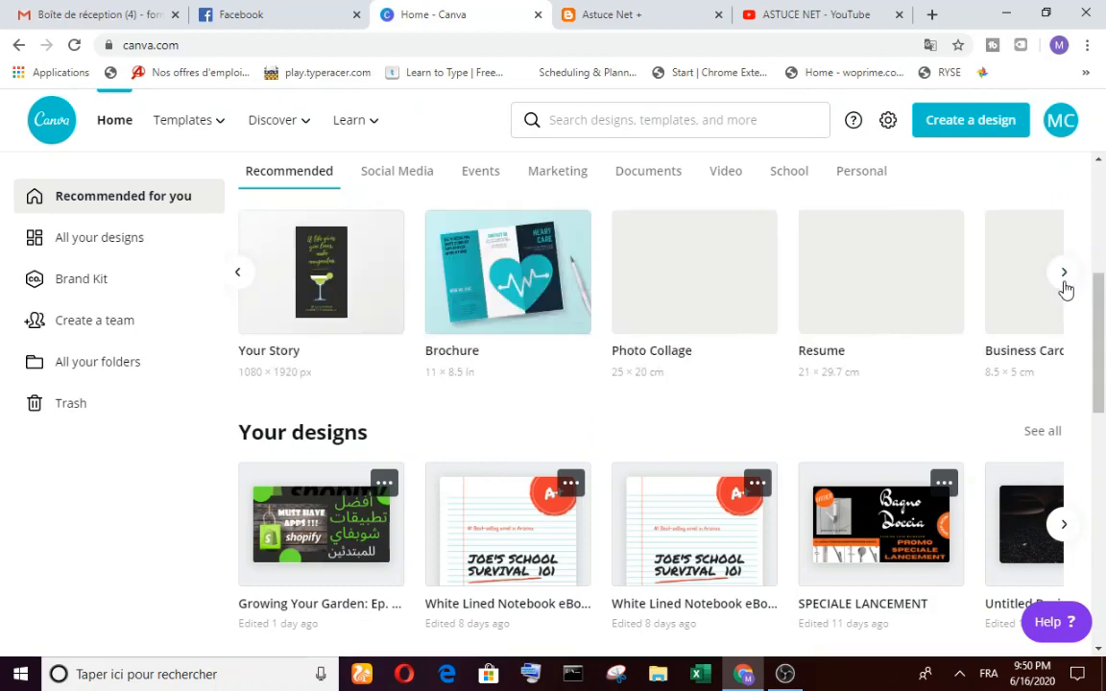
{"action": "left_click", "coordinate": [1063, 278]}
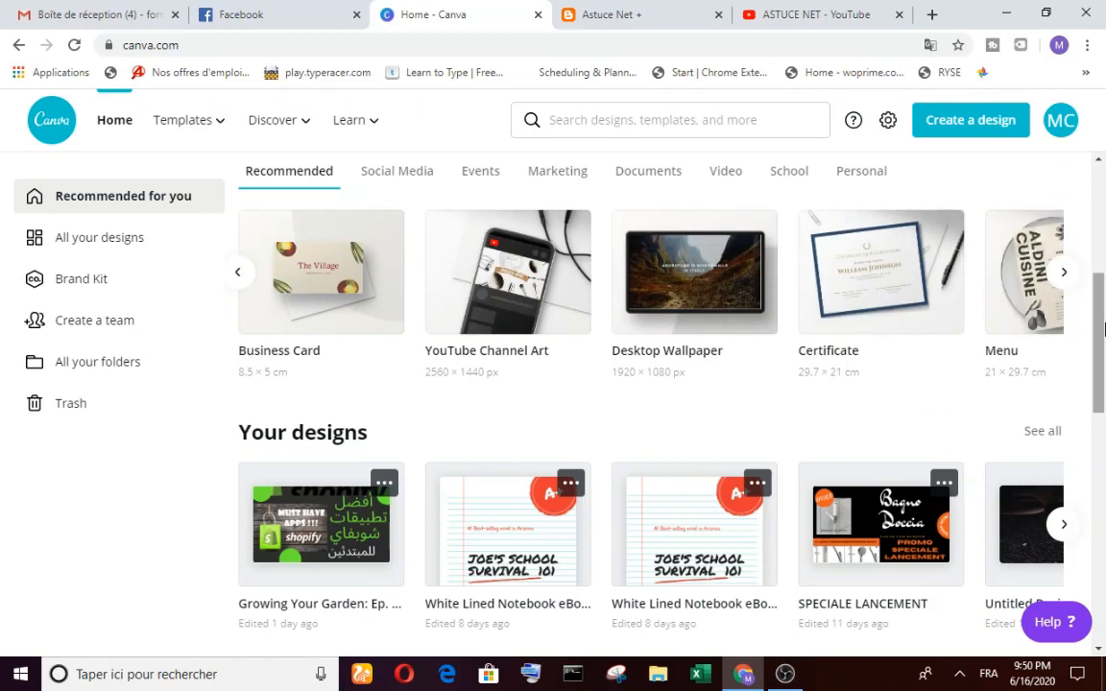
{"action": "left_click_drag", "start_coordinate": [1103, 330], "coordinate": [1101, 202]}
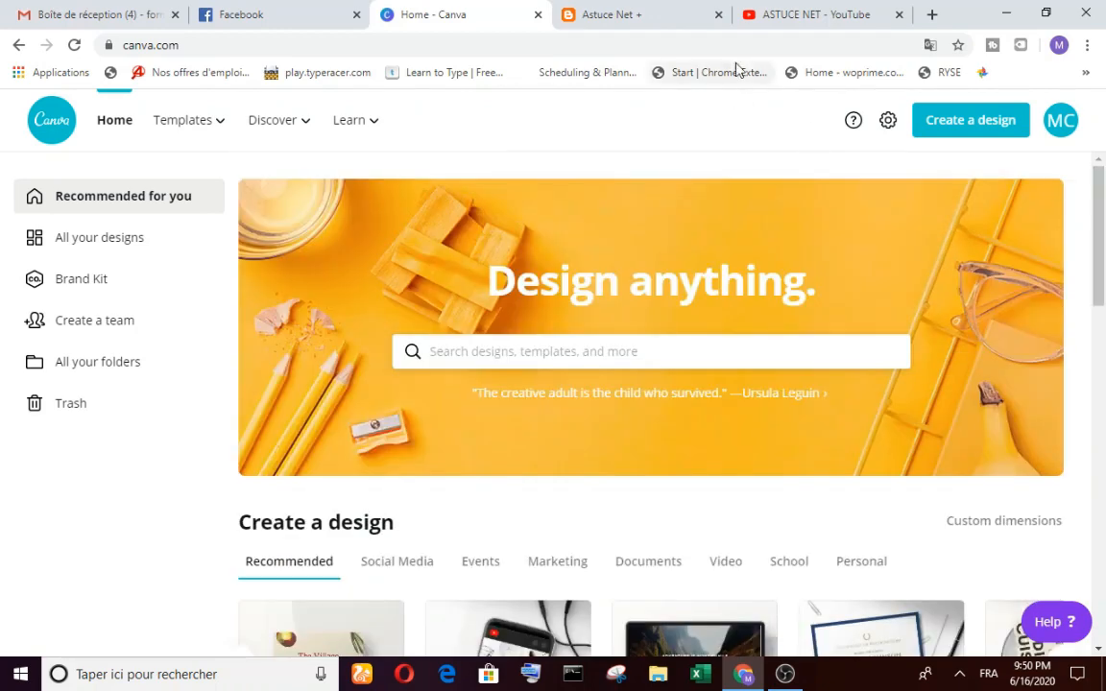
{"action": "left_click", "coordinate": [305, 18]}
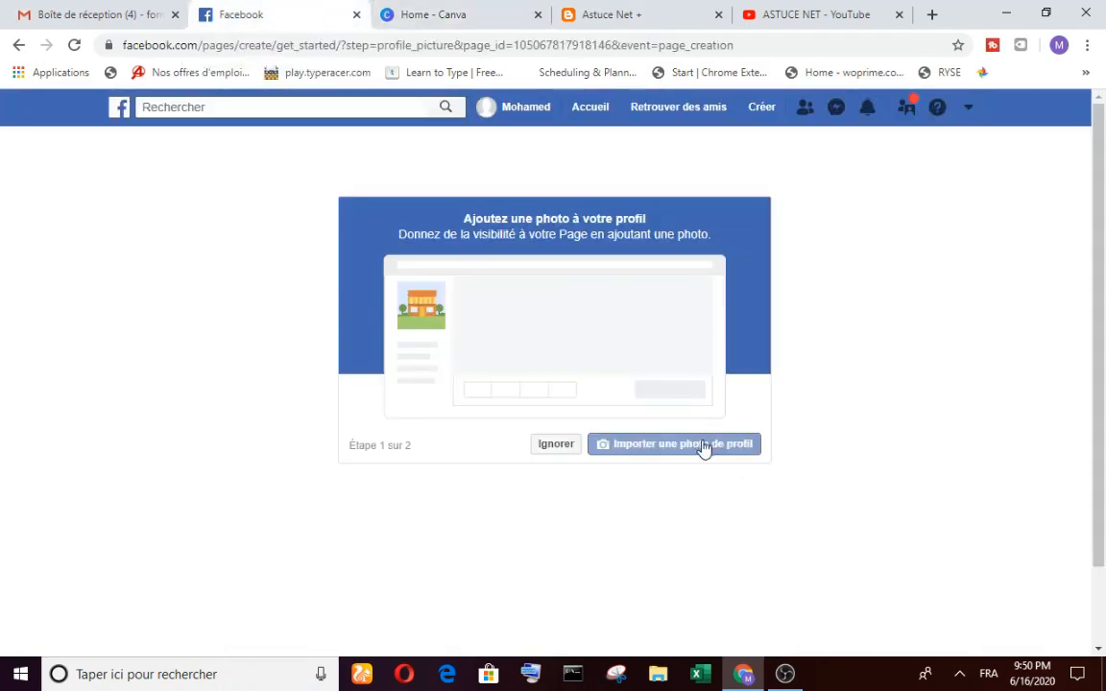
{"action": "left_click", "coordinate": [701, 448]}
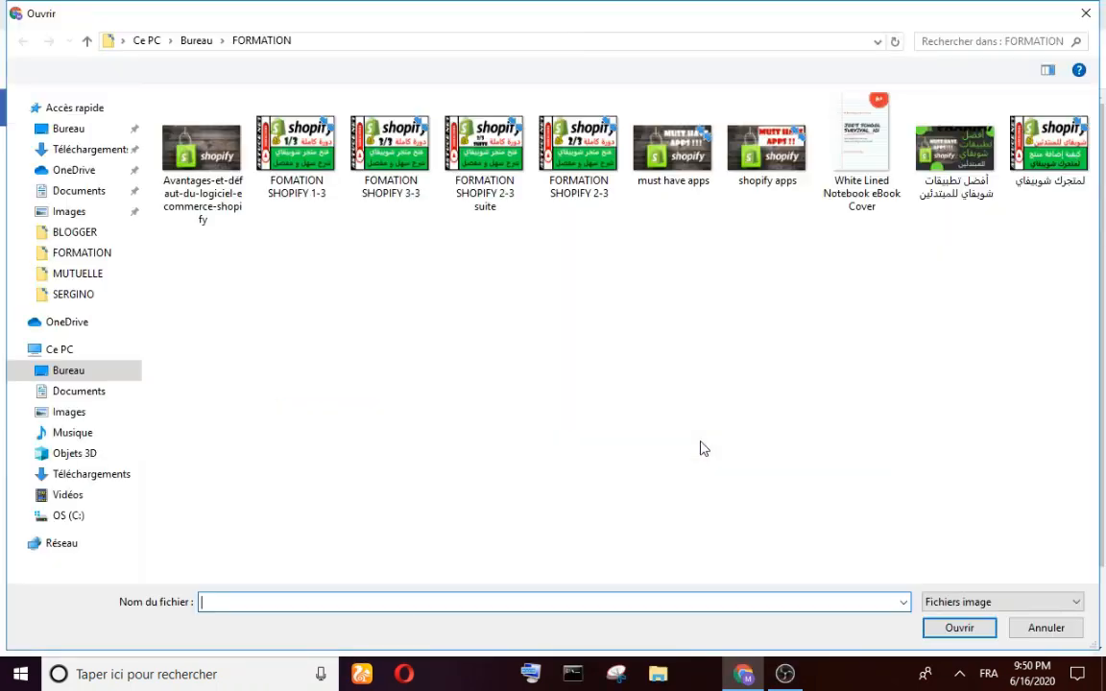
{"action": "left_click", "coordinate": [698, 147]}
{"action": "left_click", "coordinate": [957, 627]}
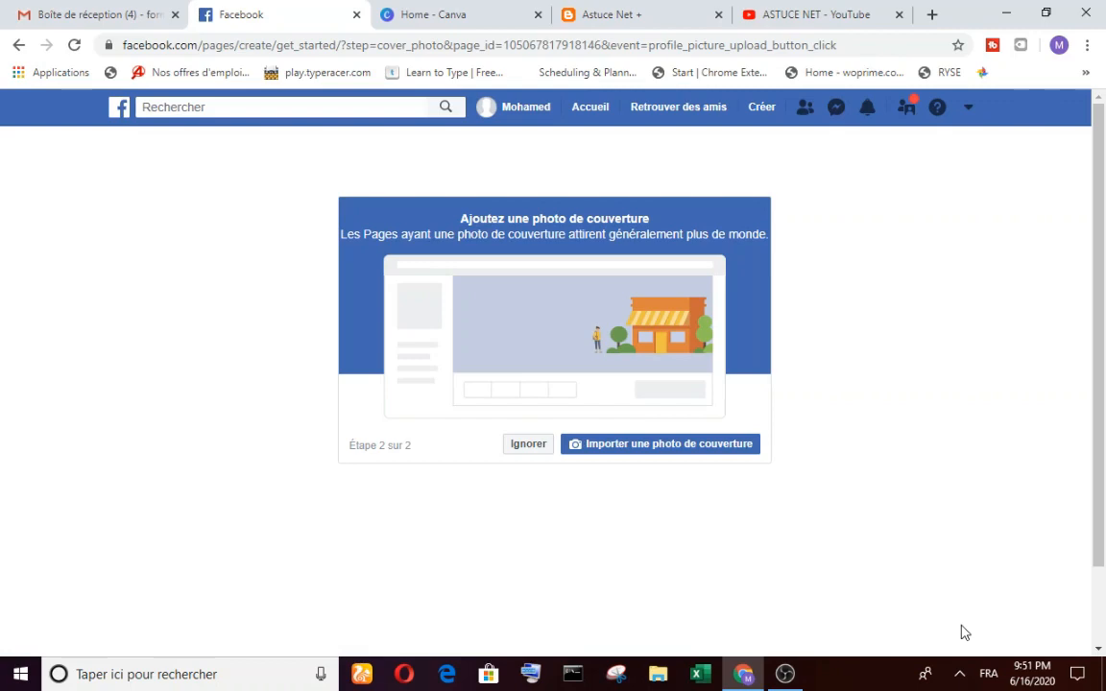
Upload the image "Avantages-et-défaut-du-logiciel-ecommerce-shopify" as the Page's cover photo.
{"action": "left_click", "coordinate": [706, 448]}
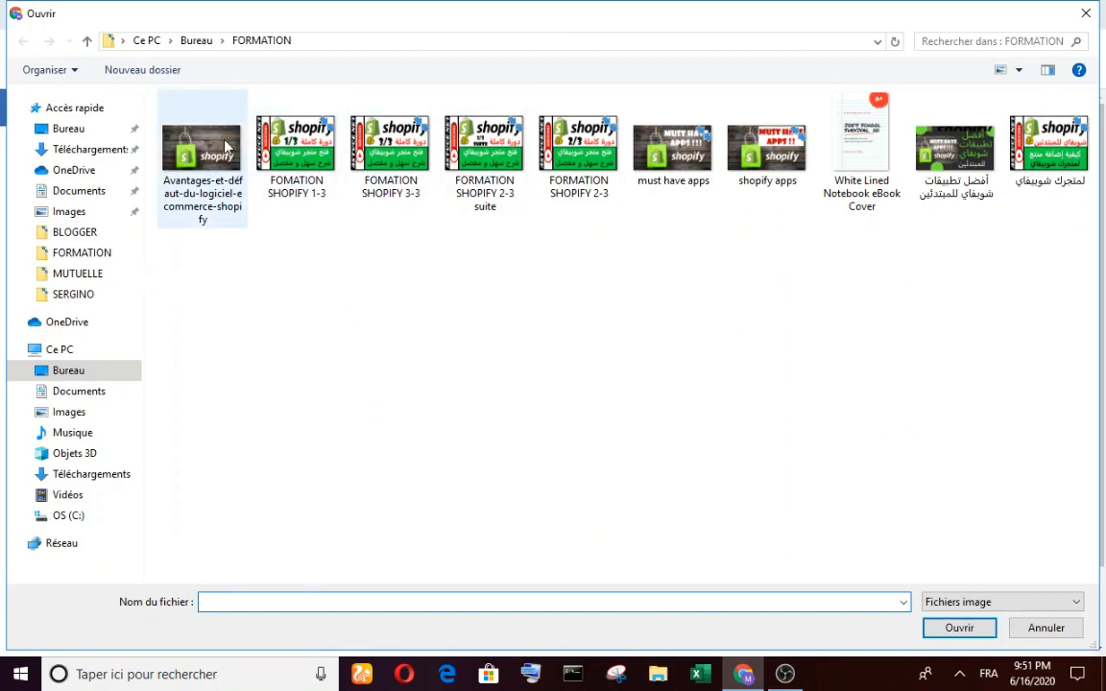
{"action": "left_click", "coordinate": [201, 213]}
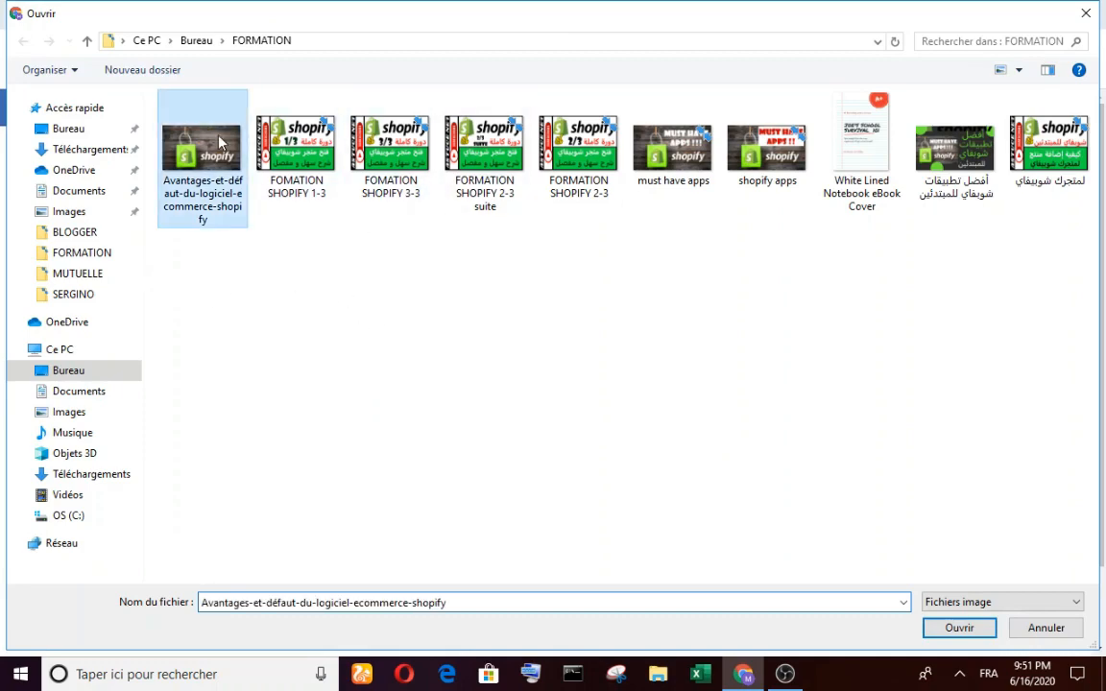
{"action": "left_click", "coordinate": [956, 630]}
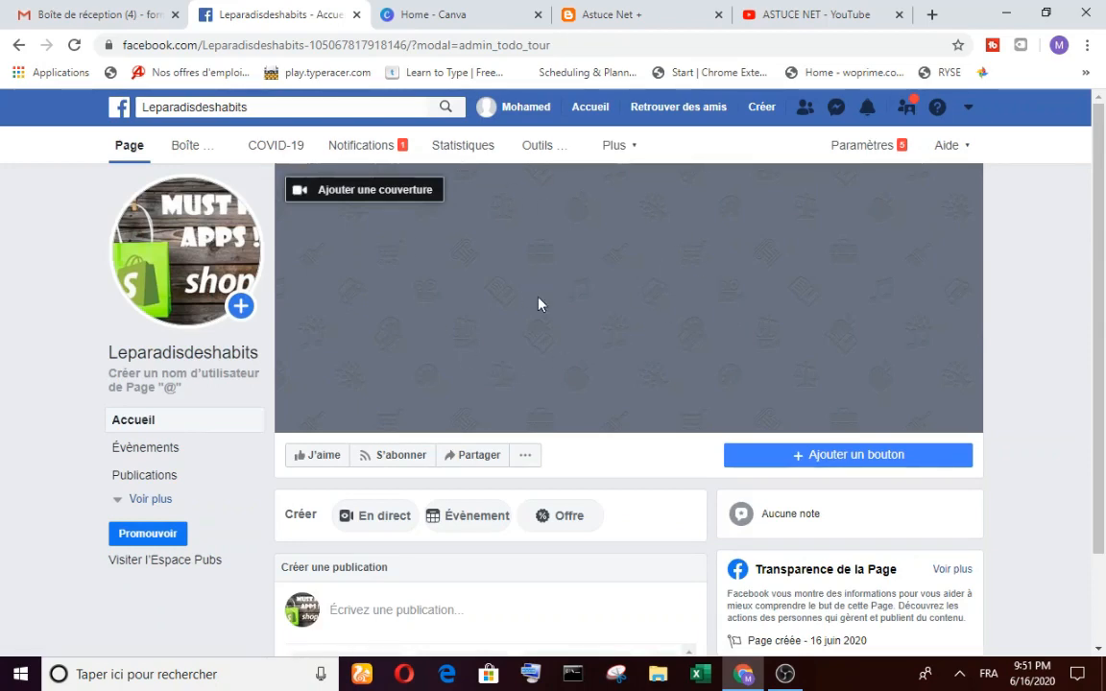
Open the setup for the Page's action button, look at the choices under Vous contacter, and cancel the setup.
{"action": "right_click", "coordinate": [822, 456]}
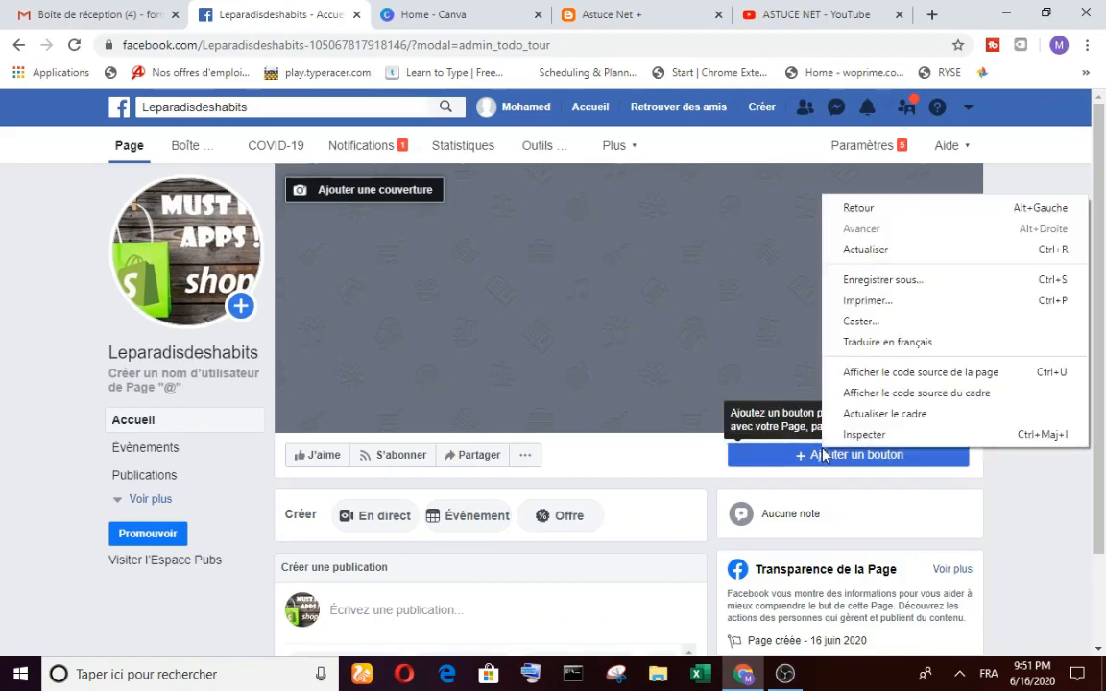
{"action": "left_click", "coordinate": [801, 459]}
{"action": "left_click", "coordinate": [800, 459]}
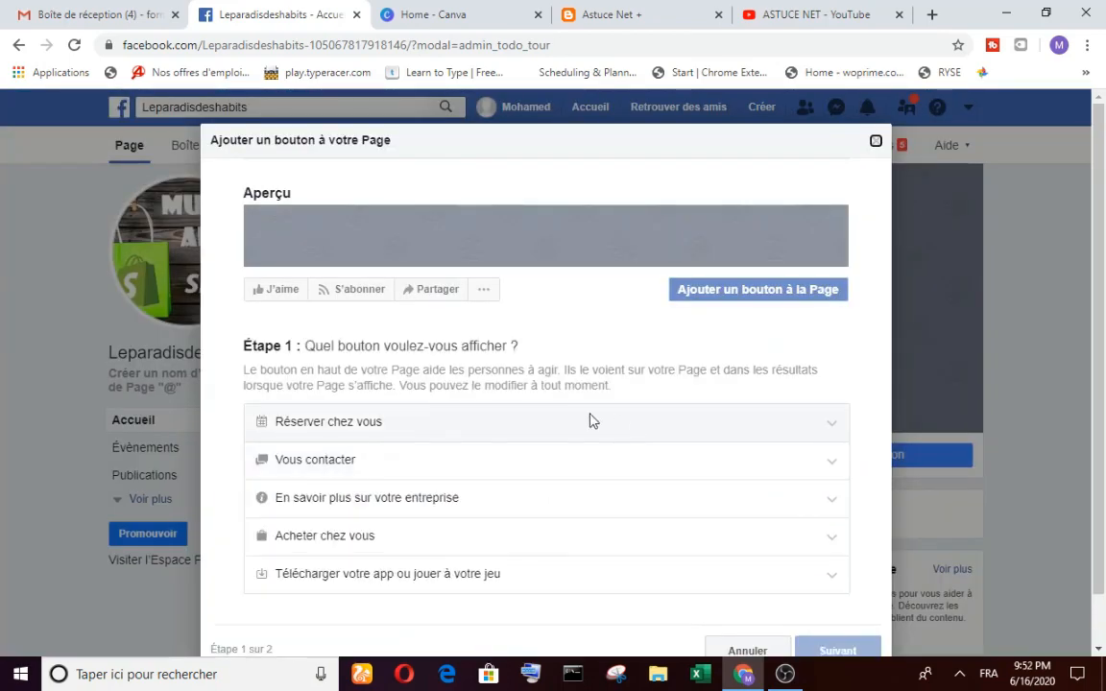
{"action": "left_click", "coordinate": [836, 472]}
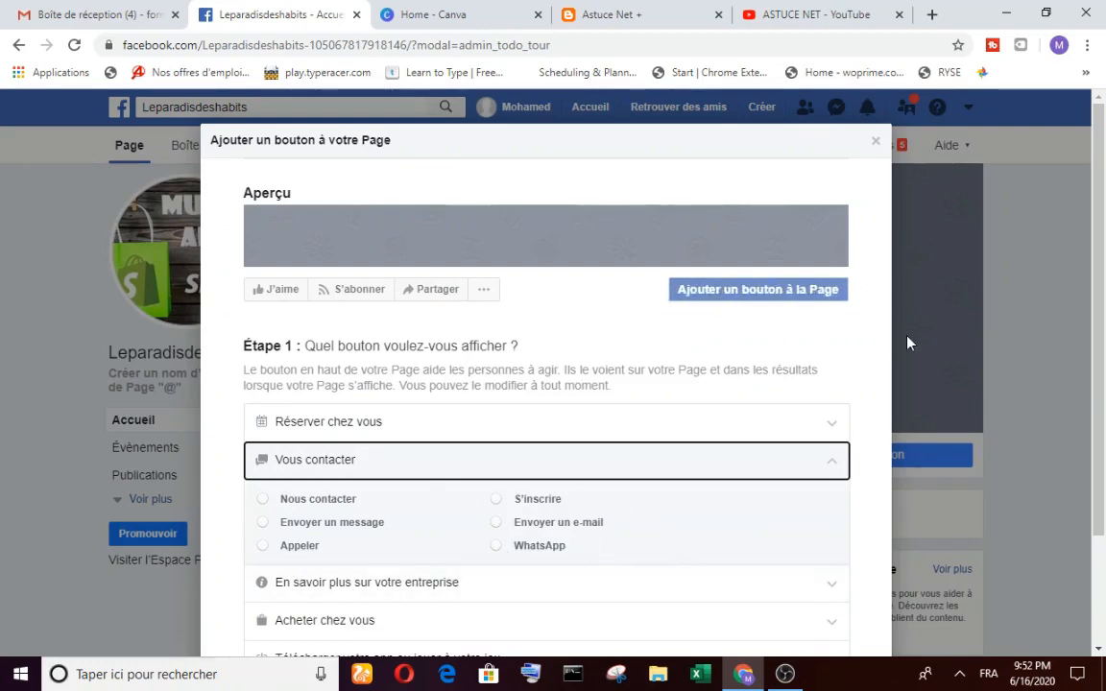
{"action": "scroll", "coordinate": [1103, 306], "scroll_direction": "down", "scroll_amount": 2}
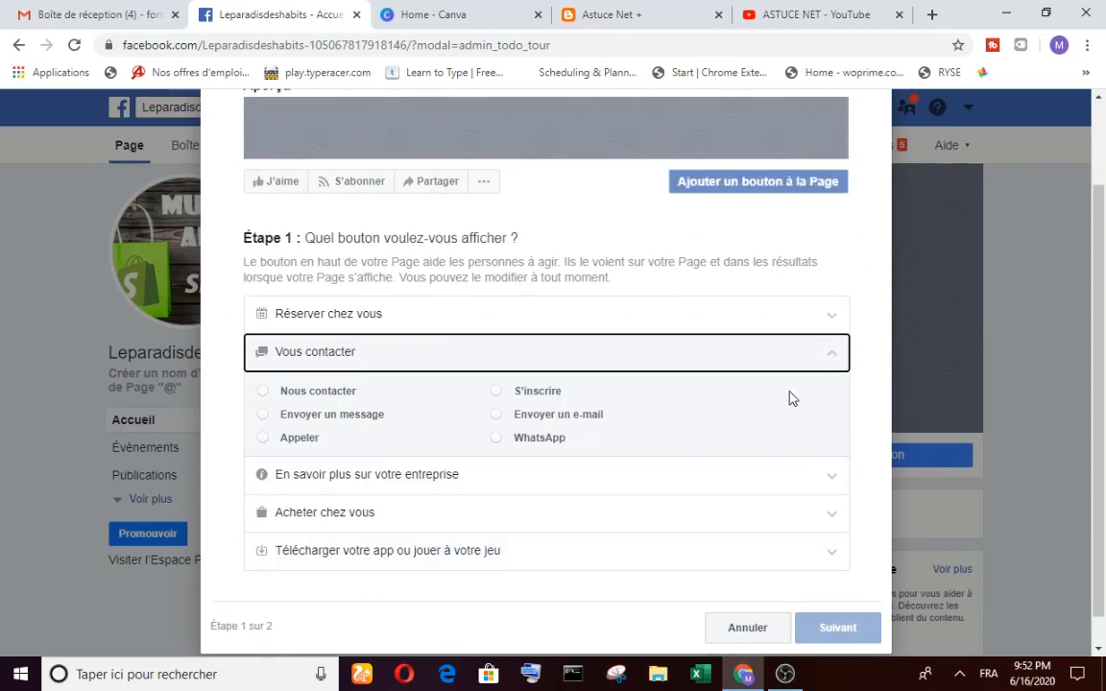
{"action": "left_click", "coordinate": [777, 625]}
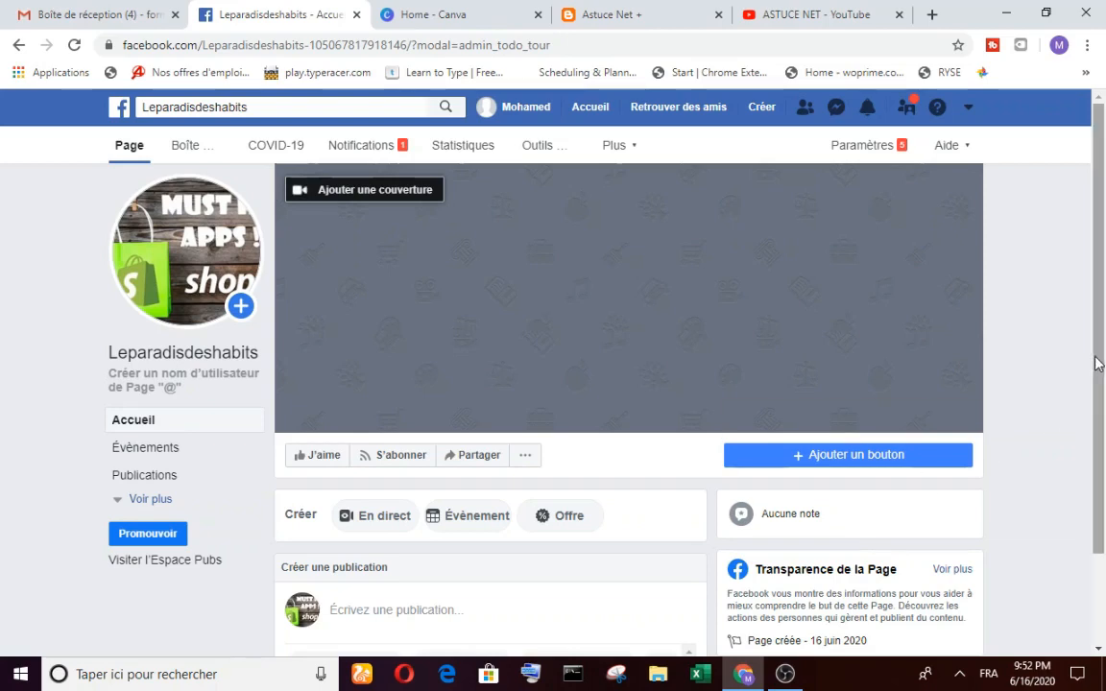
Try to create the Page username leparadisdeshabits and dismiss the resulting message.
{"action": "left_click_drag", "start_coordinate": [1098, 358], "coordinate": [1099, 388]}
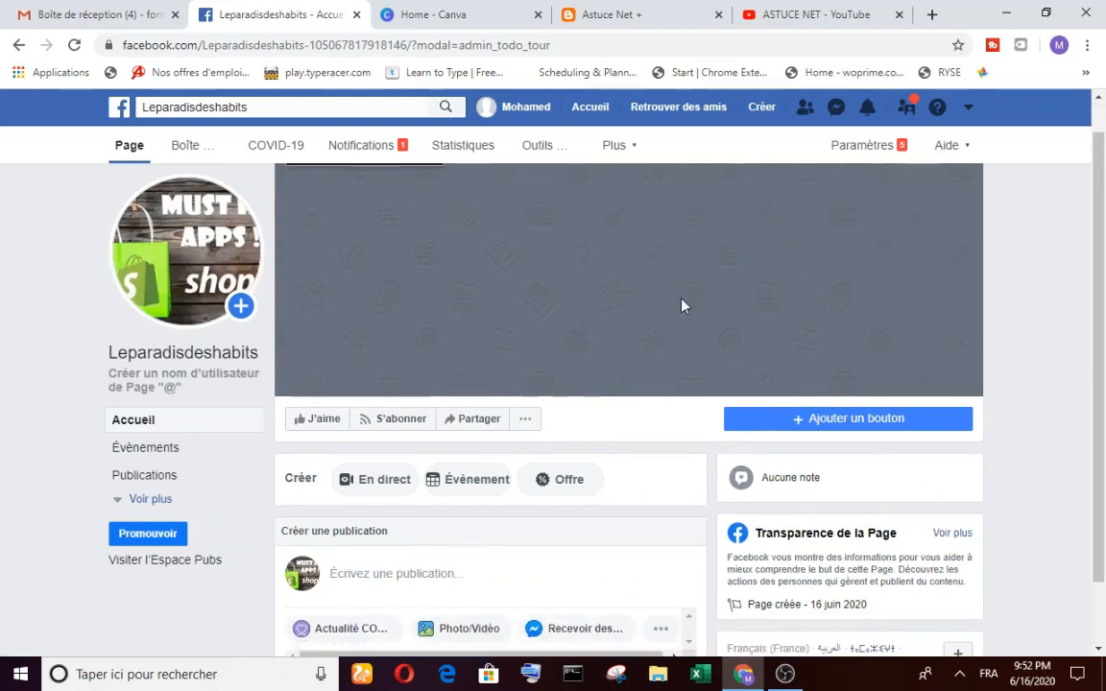
{"action": "left_click", "coordinate": [189, 383]}
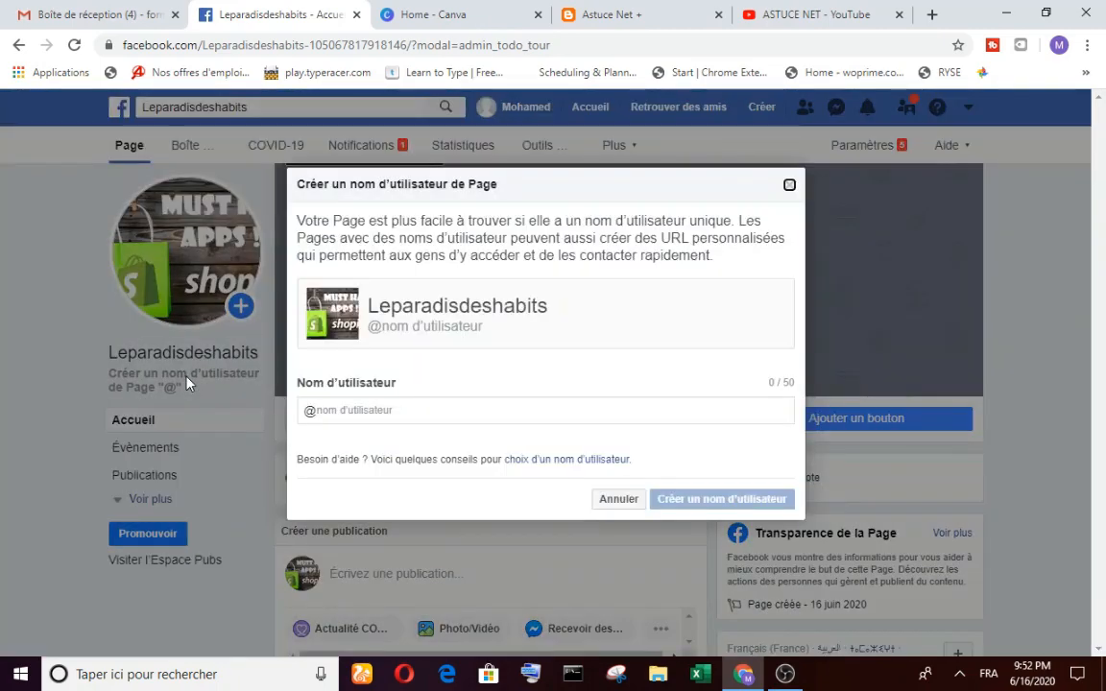
{"action": "left_click", "coordinate": [403, 415]}
{"action": "type", "text": "le"}
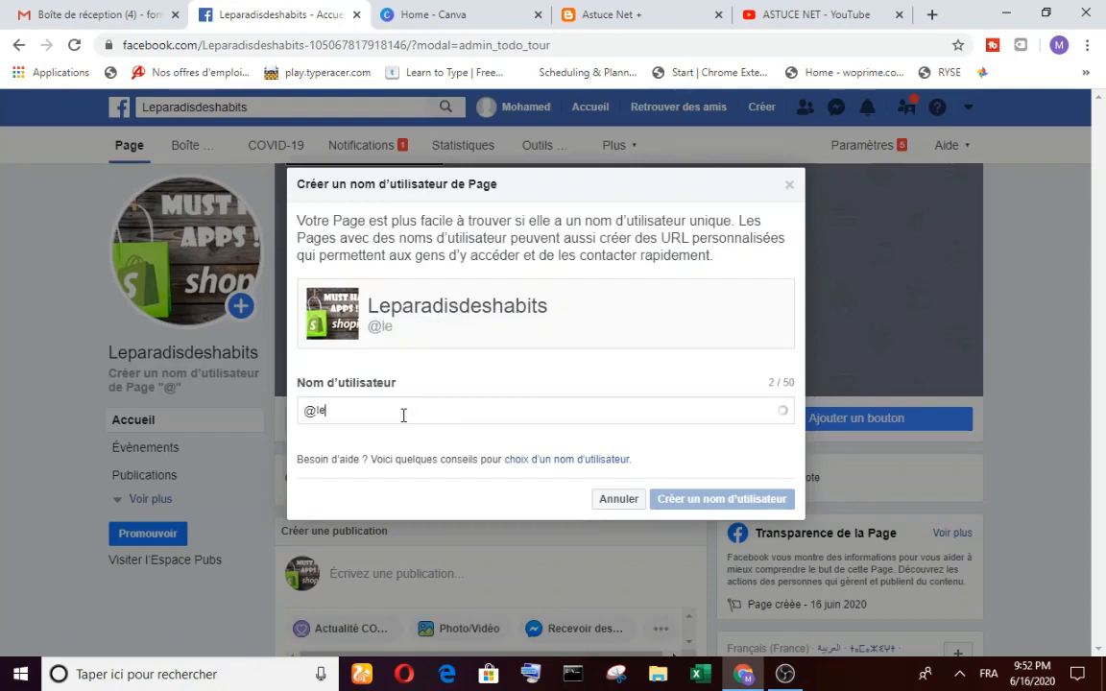
{"action": "type", "text": "paradis"}
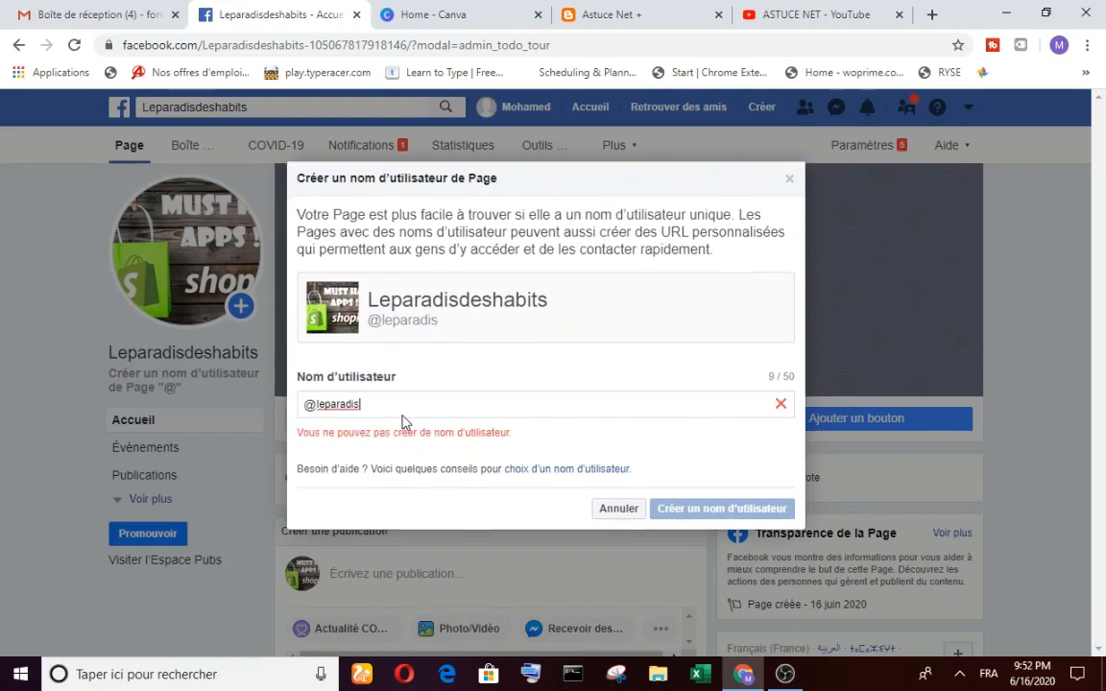
{"action": "type", "text": "des"}
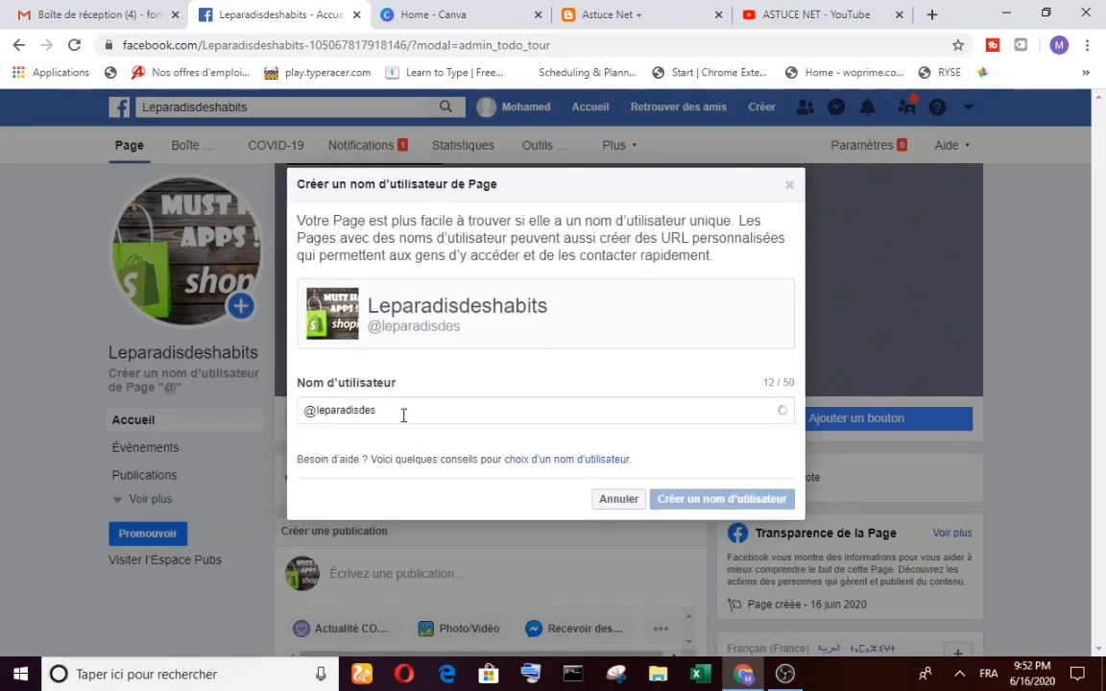
{"action": "type", "text": "gabits"}
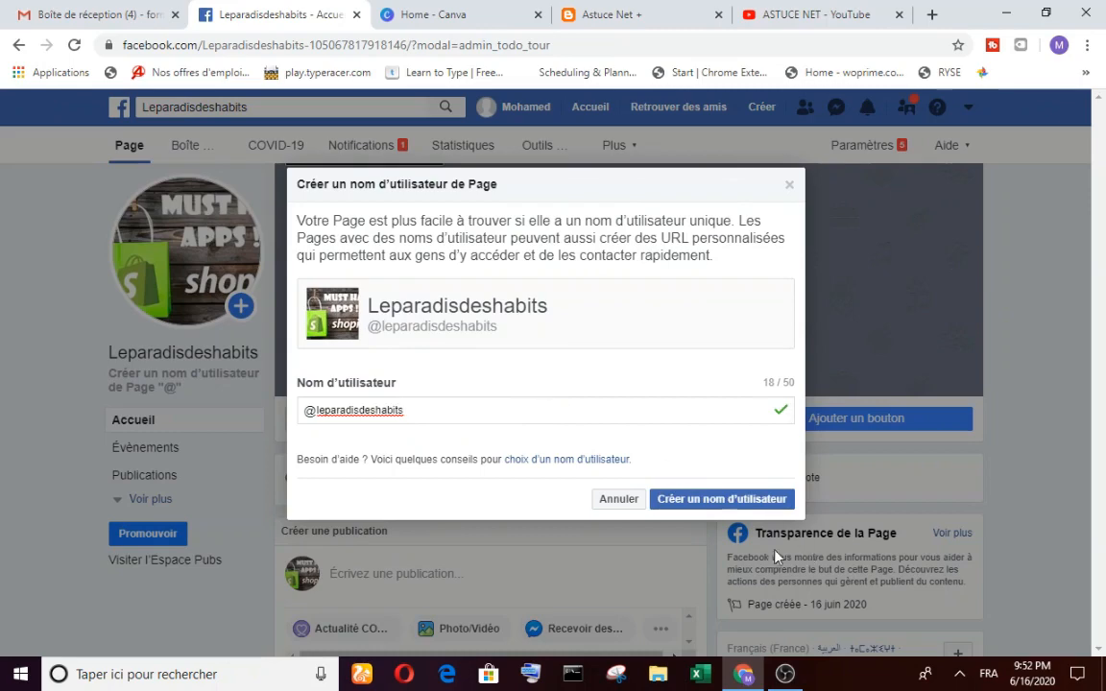
{"action": "left_click", "coordinate": [742, 509]}
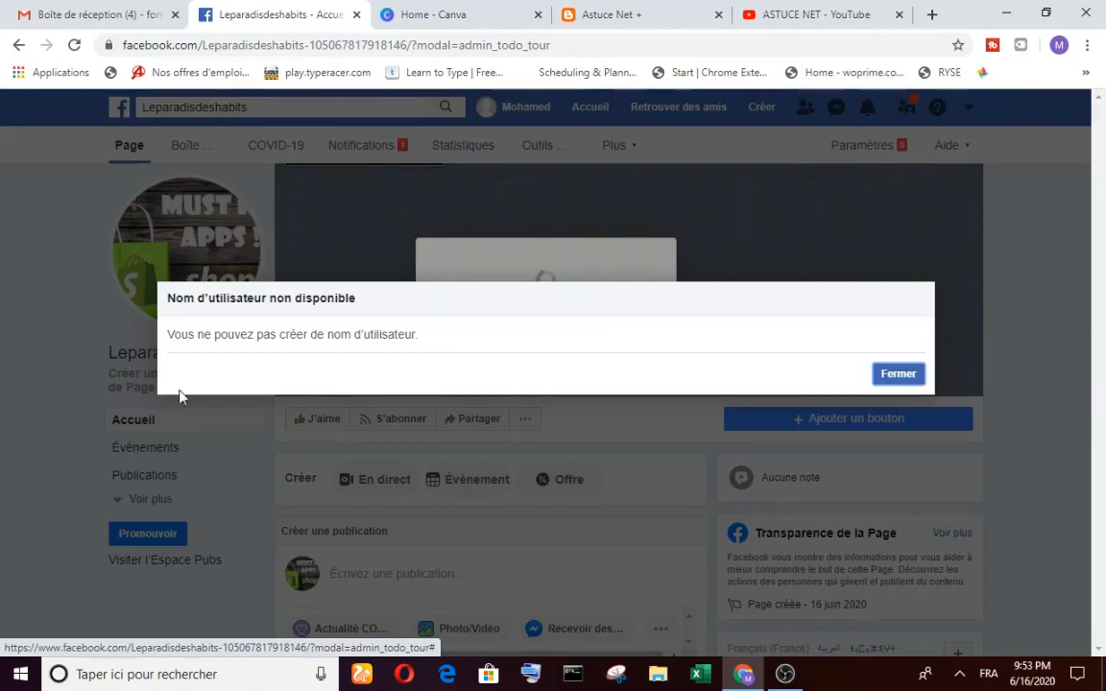
{"action": "left_click", "coordinate": [914, 374]}
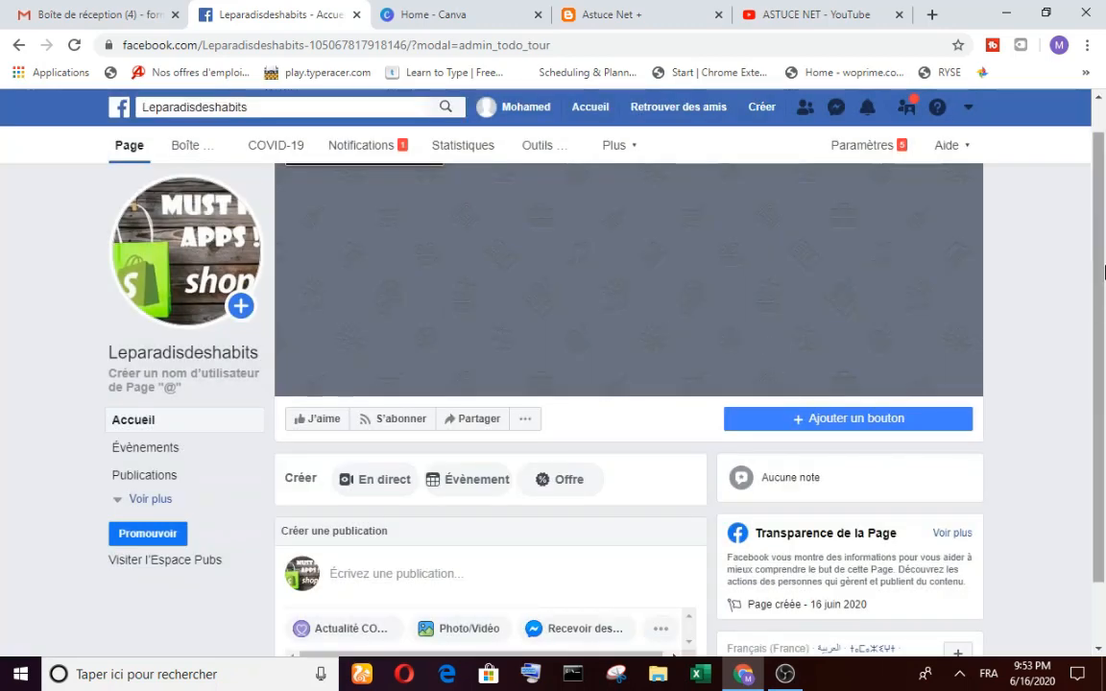
Open the Page's settings and look through the Messagerie avancée section.
{"action": "scroll", "coordinate": [1103, 319], "scroll_direction": "down", "scroll_amount": 1}
{"action": "scroll", "coordinate": [1104, 320], "scroll_direction": "down", "scroll_amount": 1}
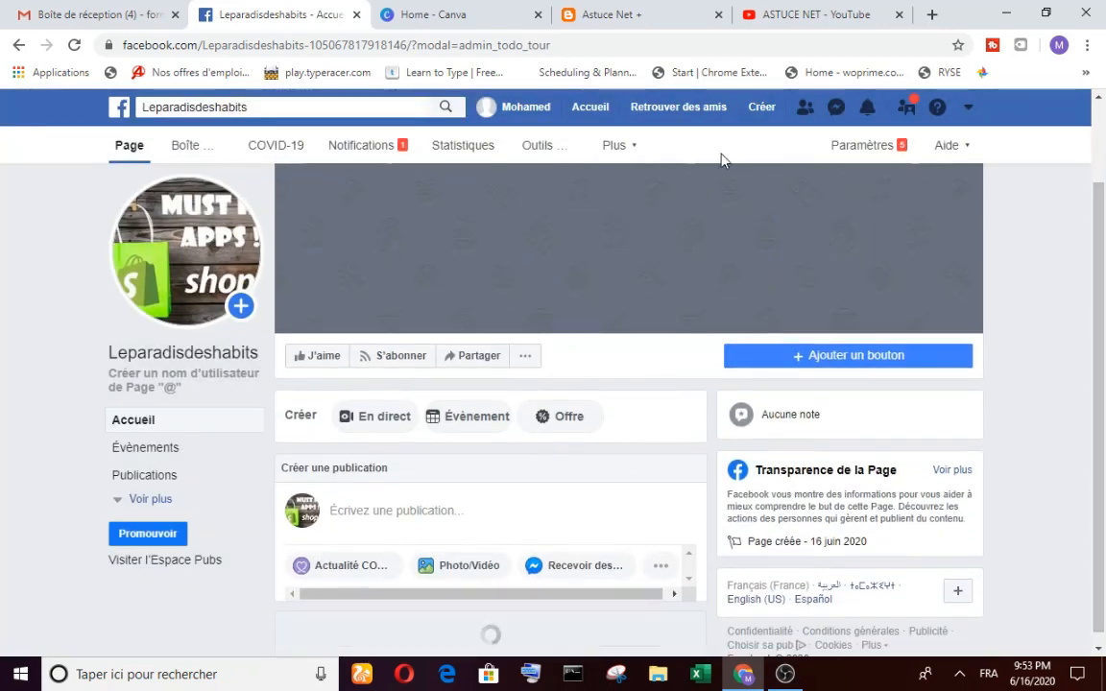
{"action": "left_click", "coordinate": [879, 156]}
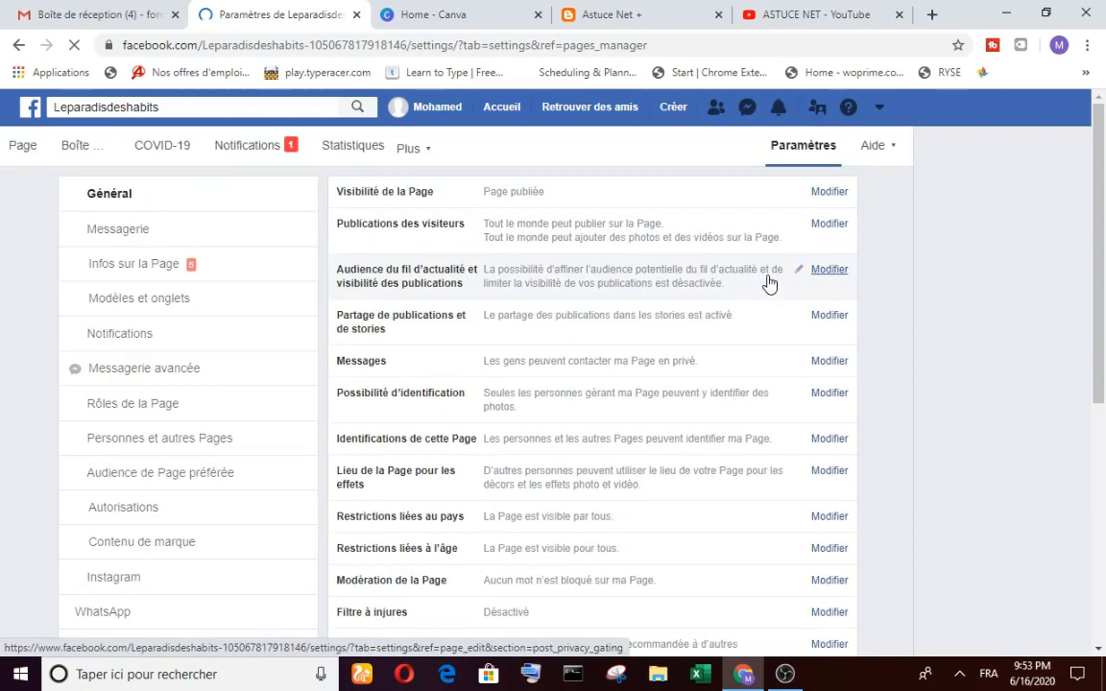
{"action": "left_click", "coordinate": [767, 282]}
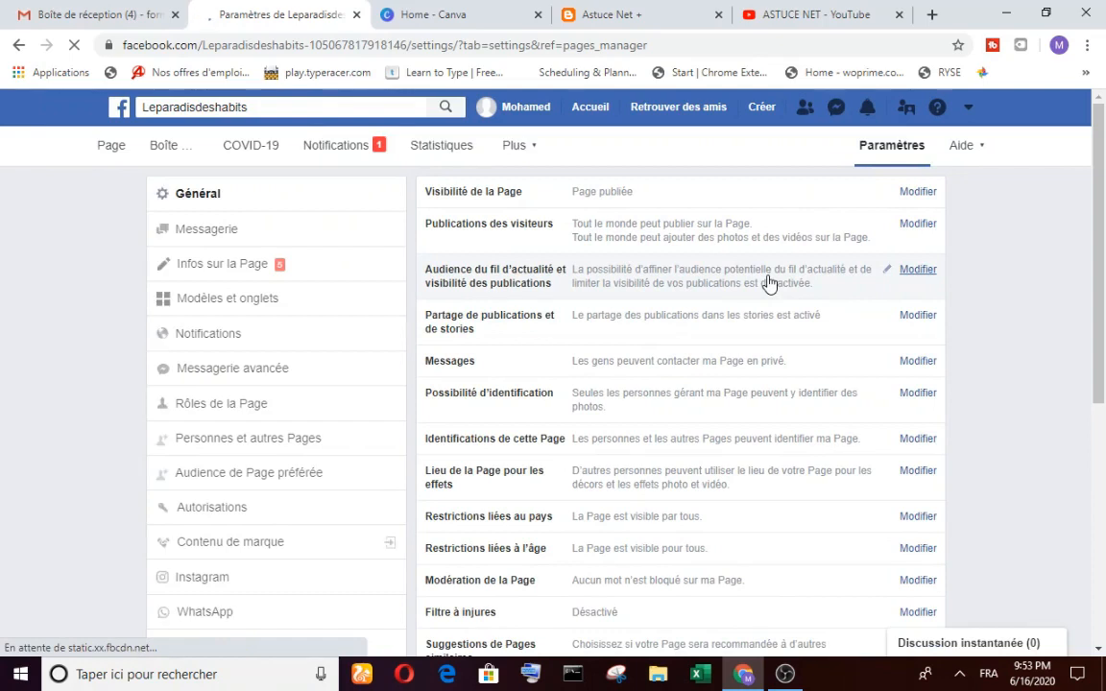
{"action": "left_click", "coordinate": [272, 377]}
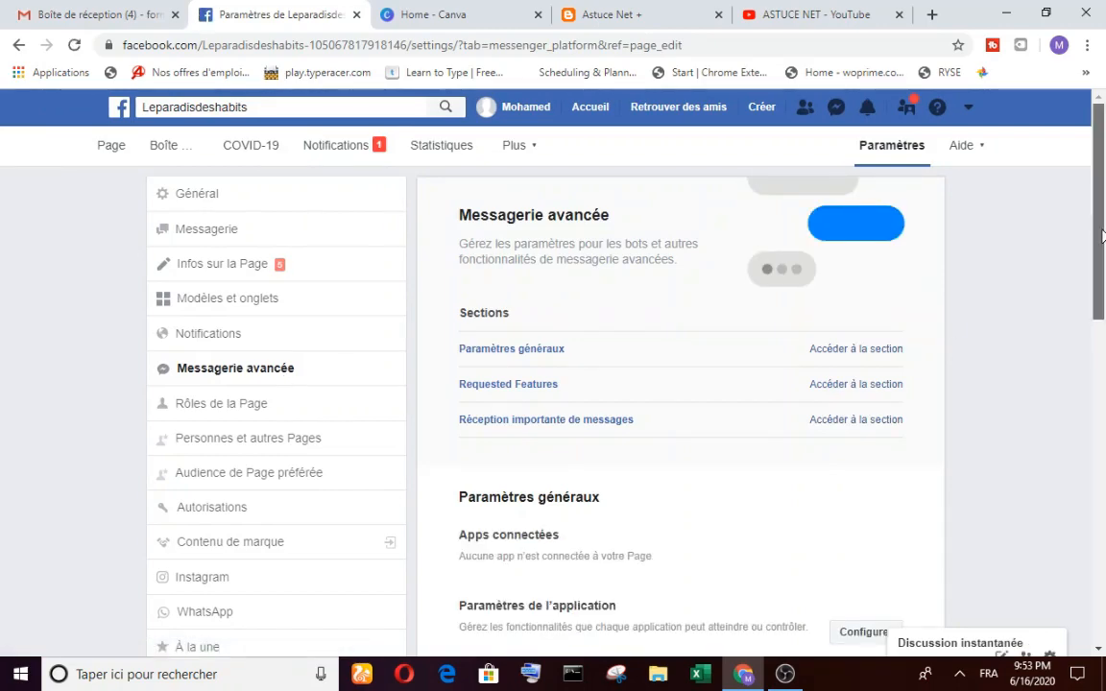
{"action": "scroll", "coordinate": [1102, 322], "scroll_direction": "down", "scroll_amount": 3}
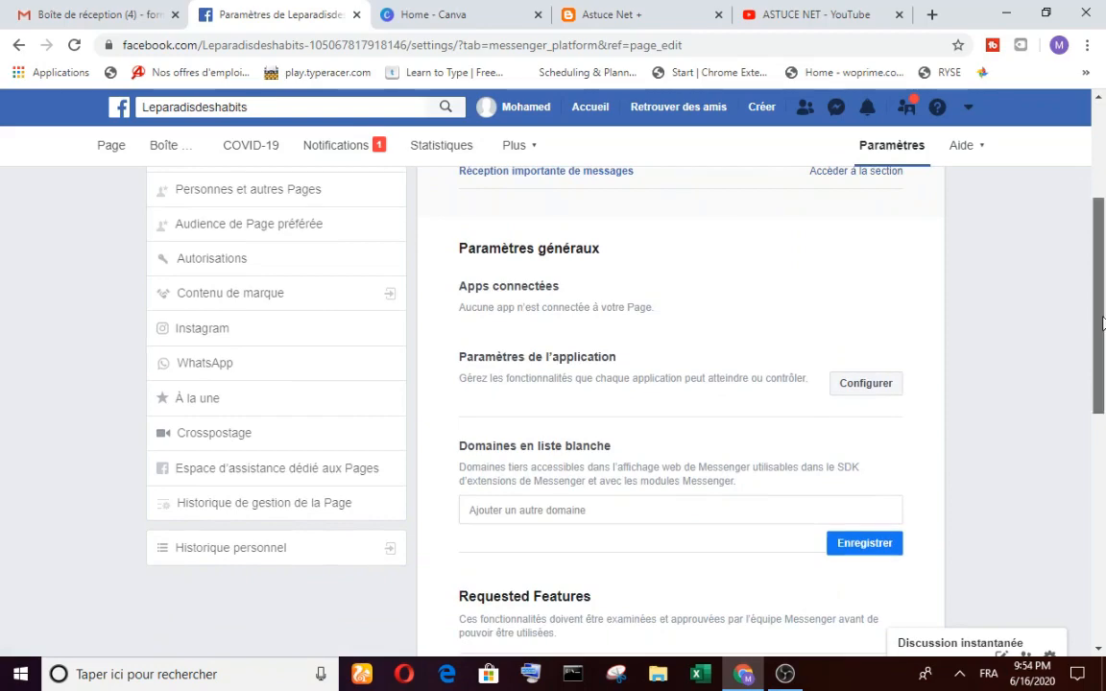
{"action": "left_click_drag", "start_coordinate": [1101, 326], "coordinate": [1103, 201]}
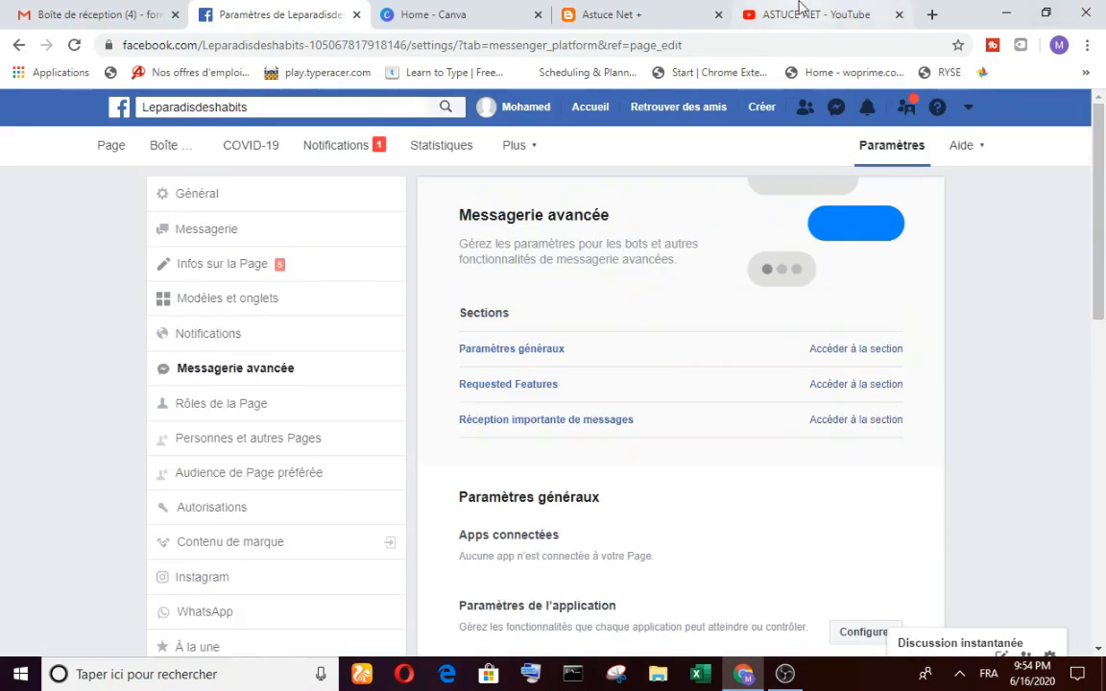
Open the automatic responses configuration from the Page's Messagerie settings and turn on Réponse automatique.
{"action": "left_click", "coordinate": [192, 238]}
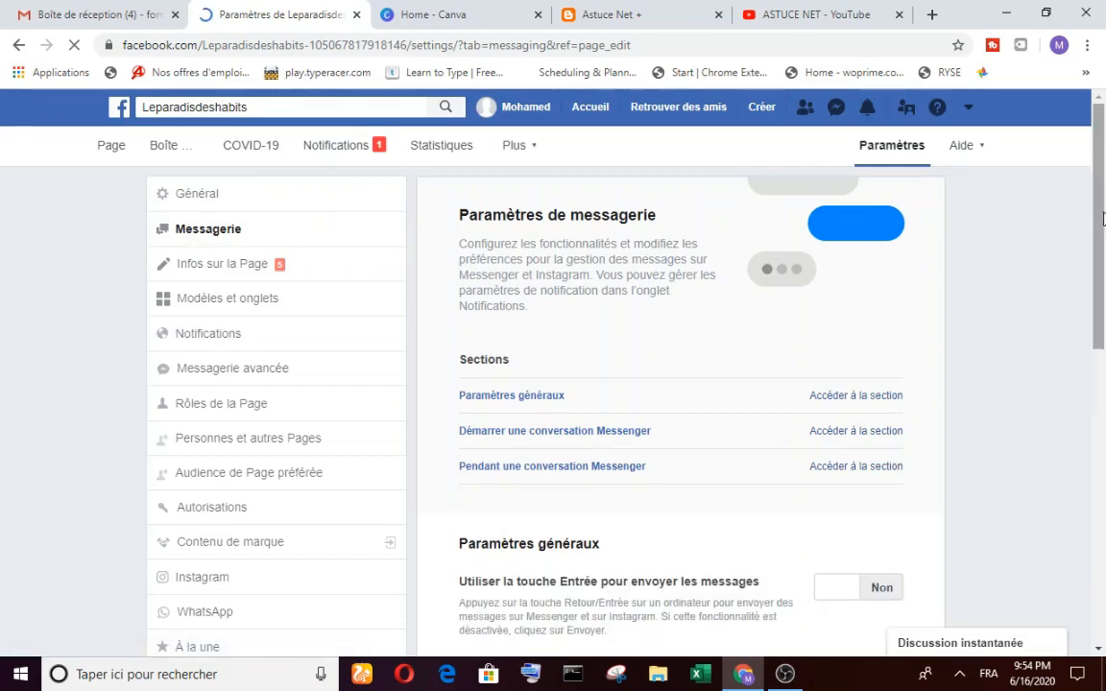
{"action": "left_click_drag", "start_coordinate": [1101, 221], "coordinate": [1101, 350]}
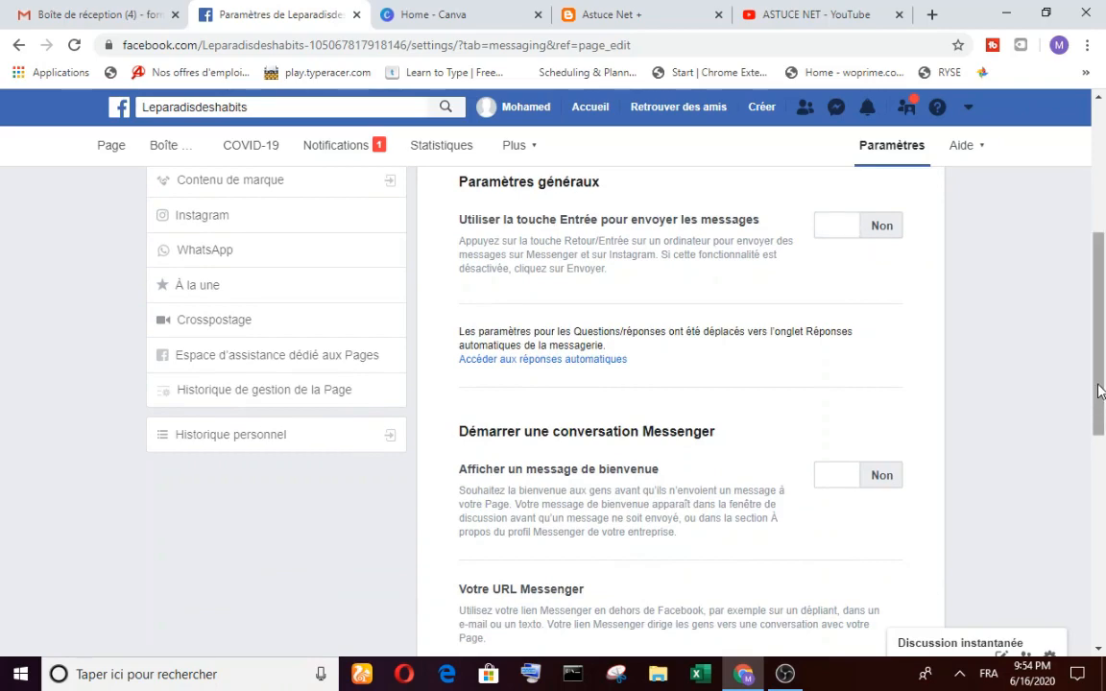
{"action": "left_click_drag", "start_coordinate": [1100, 390], "coordinate": [1104, 559]}
{"action": "left_click", "coordinate": [848, 348]}
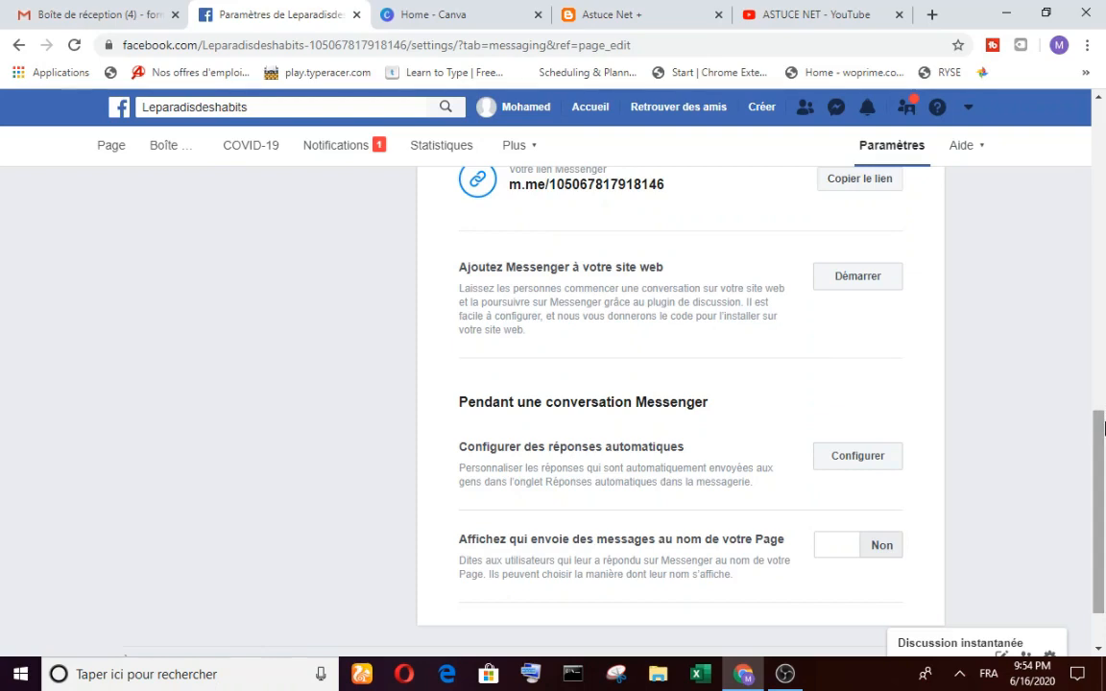
{"action": "scroll", "coordinate": [1103, 427], "scroll_direction": "down", "scroll_amount": 1}
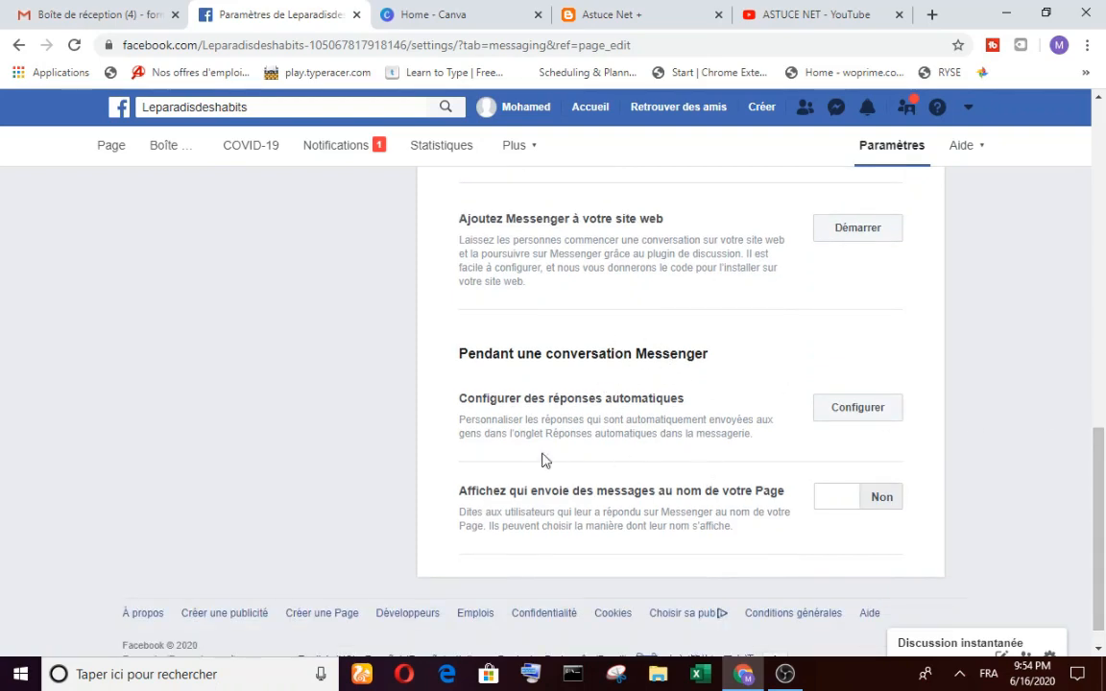
{"action": "left_click", "coordinate": [883, 409]}
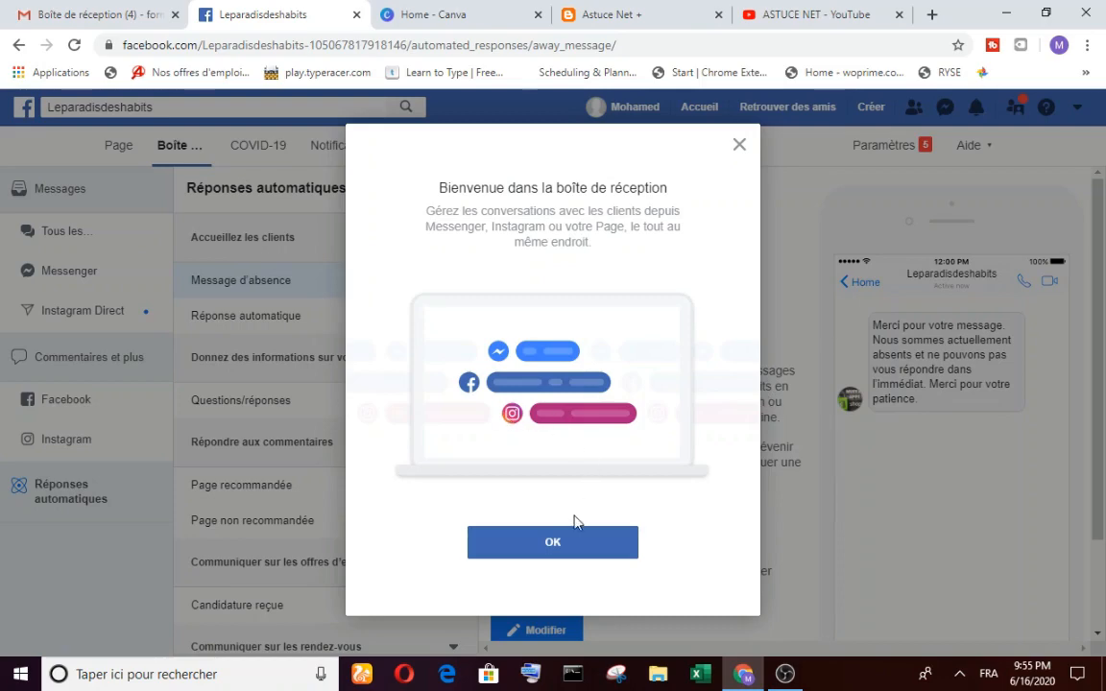
{"action": "left_click", "coordinate": [571, 545]}
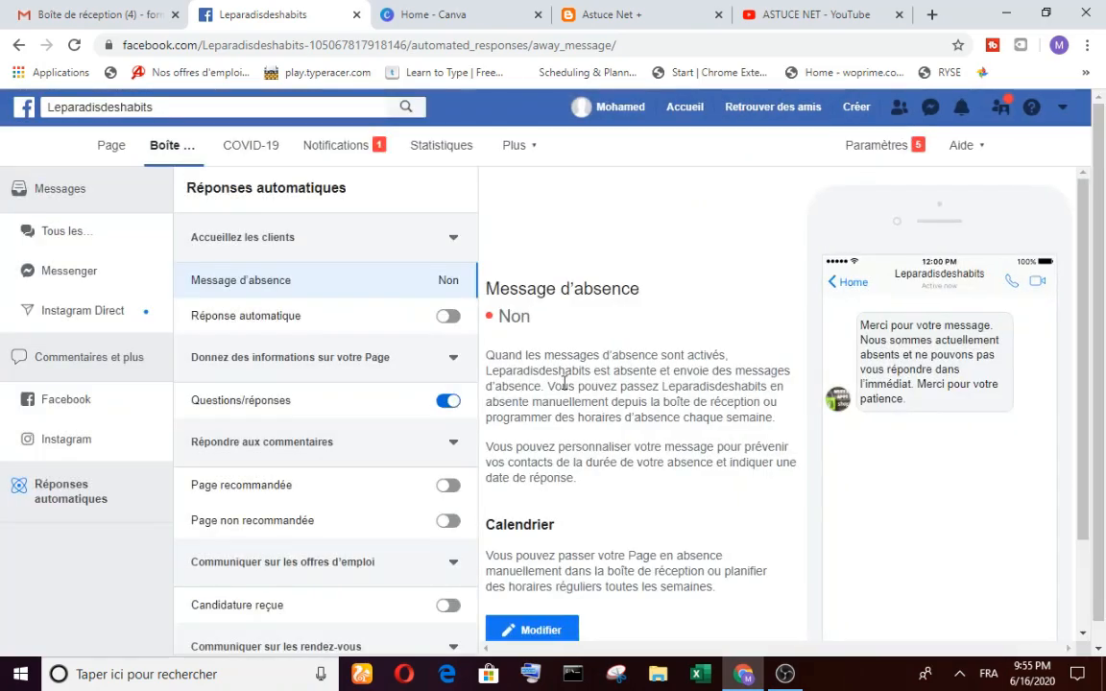
{"action": "left_click", "coordinate": [449, 317]}
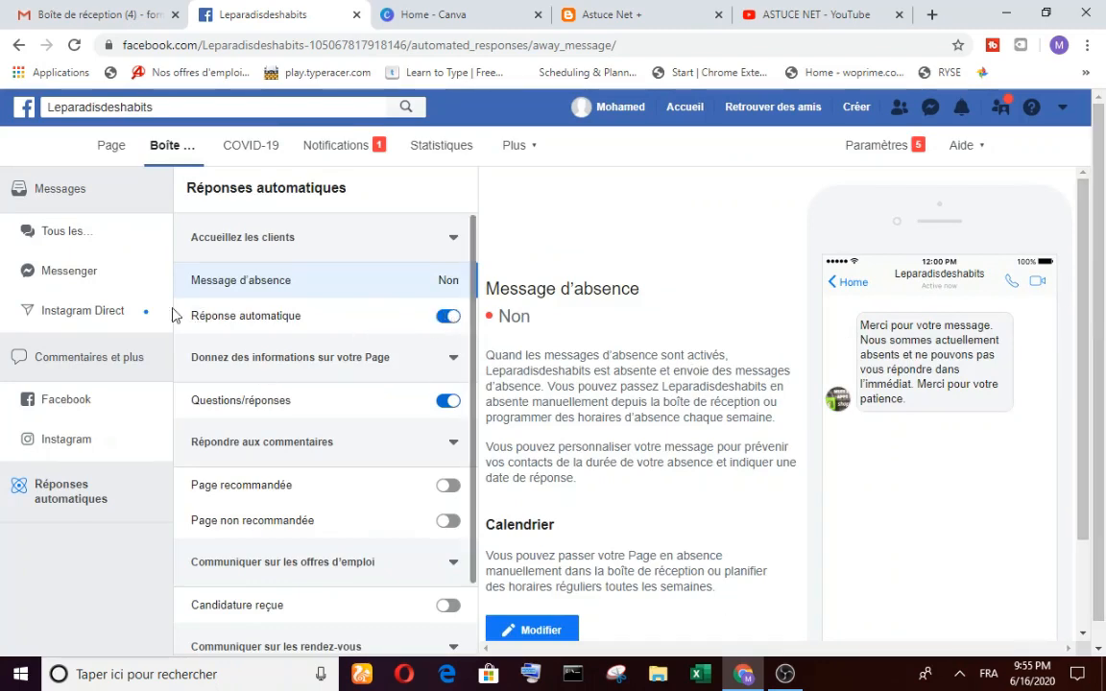
View the inbox's Instagram Direct and Instagram comments sections and return to the Page's home.
{"action": "left_click", "coordinate": [96, 328]}
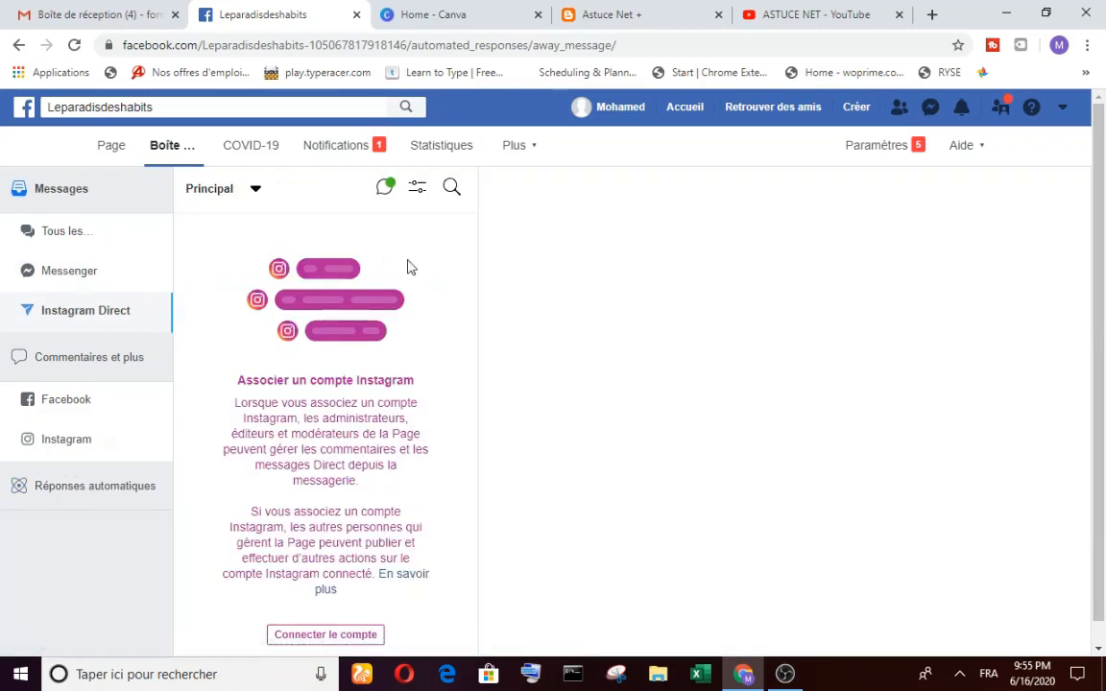
{"action": "left_click", "coordinate": [77, 457]}
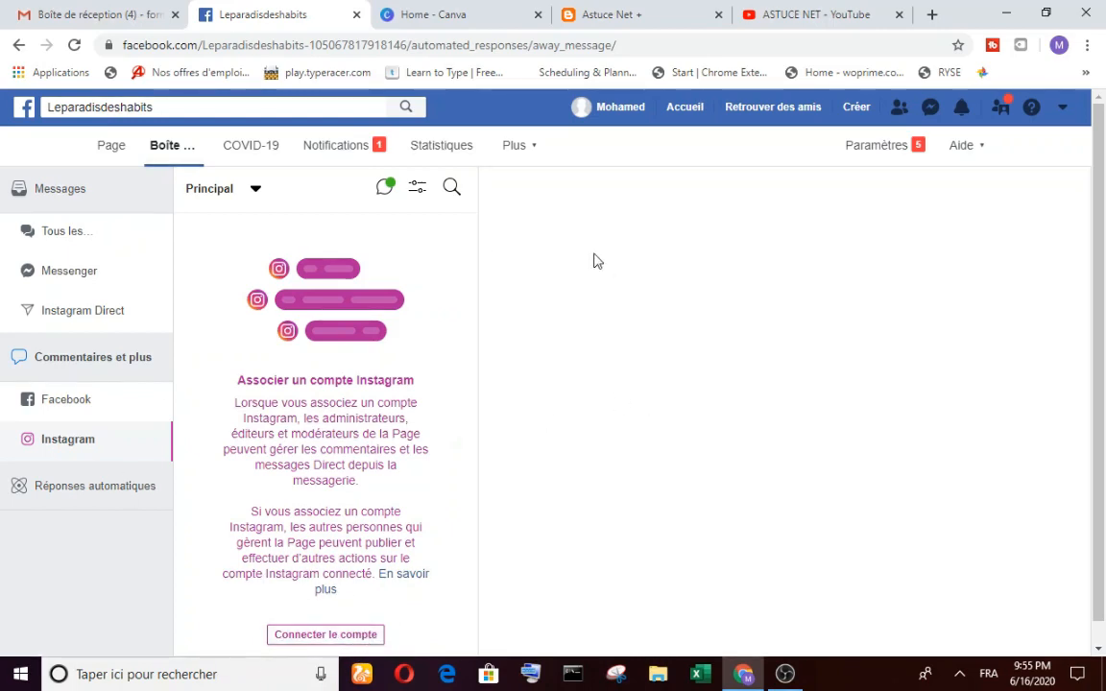
{"action": "left_click", "coordinate": [113, 146]}
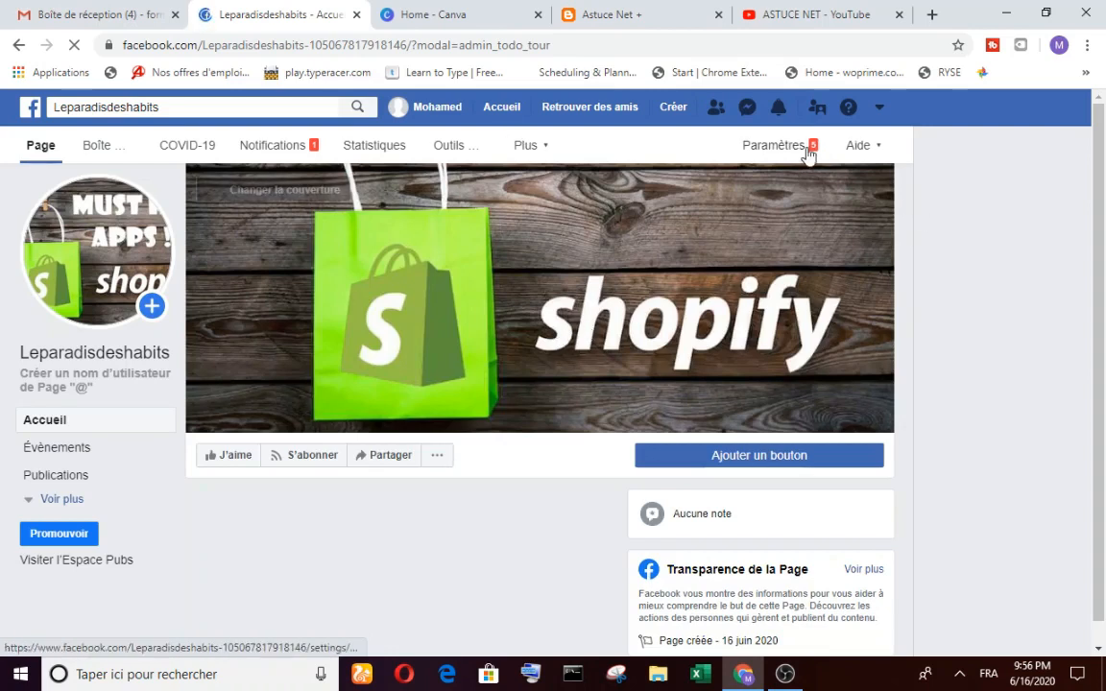
Open the Page's settings and look through the Général options.
{"action": "left_click", "coordinate": [808, 152]}
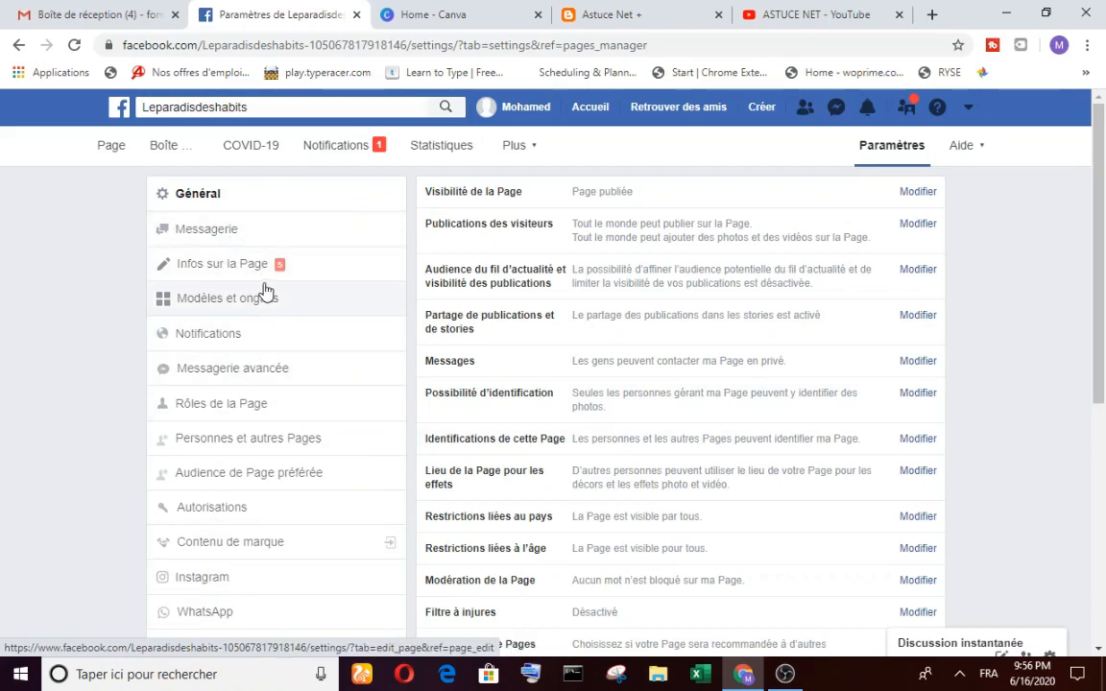
{"action": "left_click_drag", "start_coordinate": [1100, 340], "coordinate": [1100, 383]}
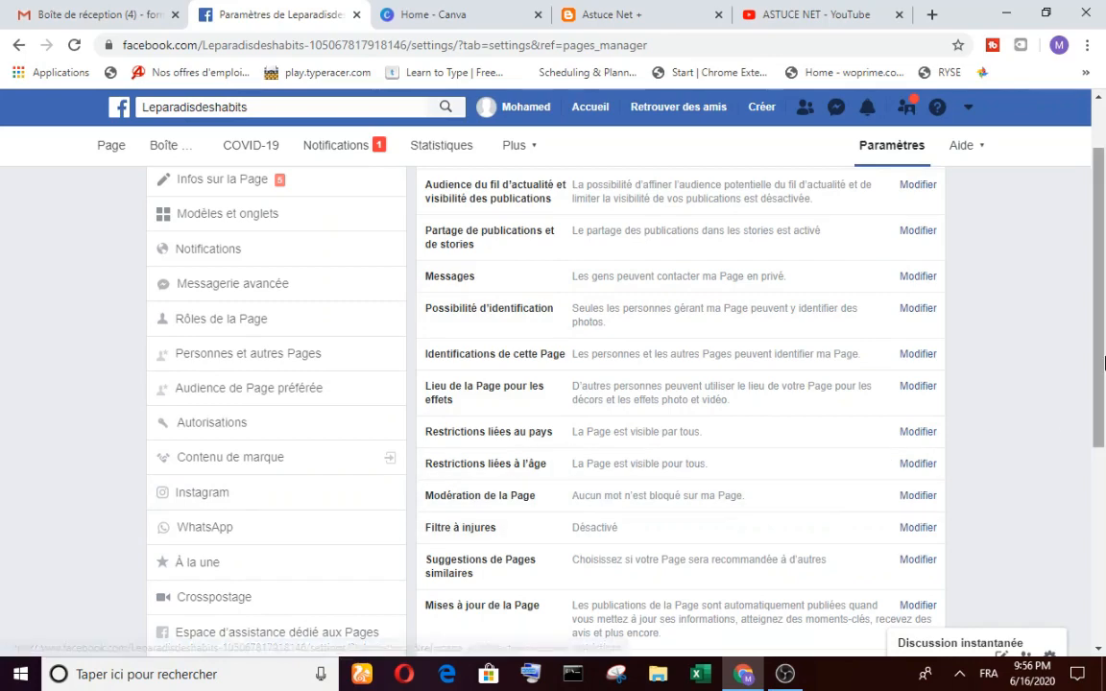
{"action": "left_click_drag", "start_coordinate": [1104, 362], "coordinate": [1104, 289]}
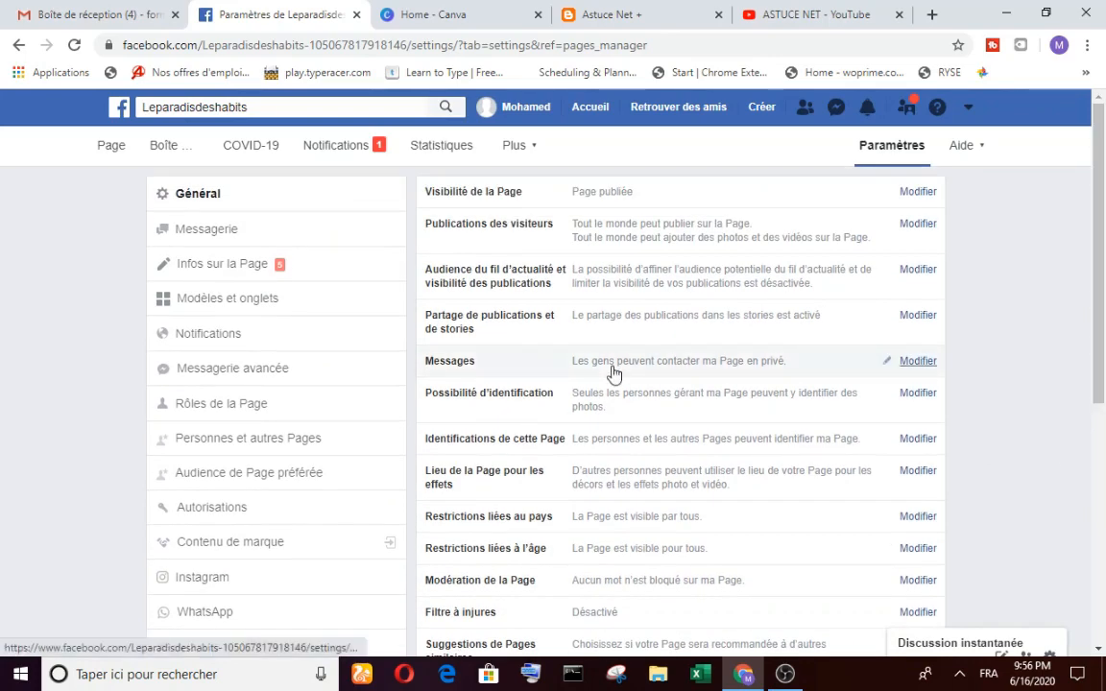
Return to the Page's home, expand its full list of sections and look through the Page.
{"action": "left_click", "coordinate": [112, 146]}
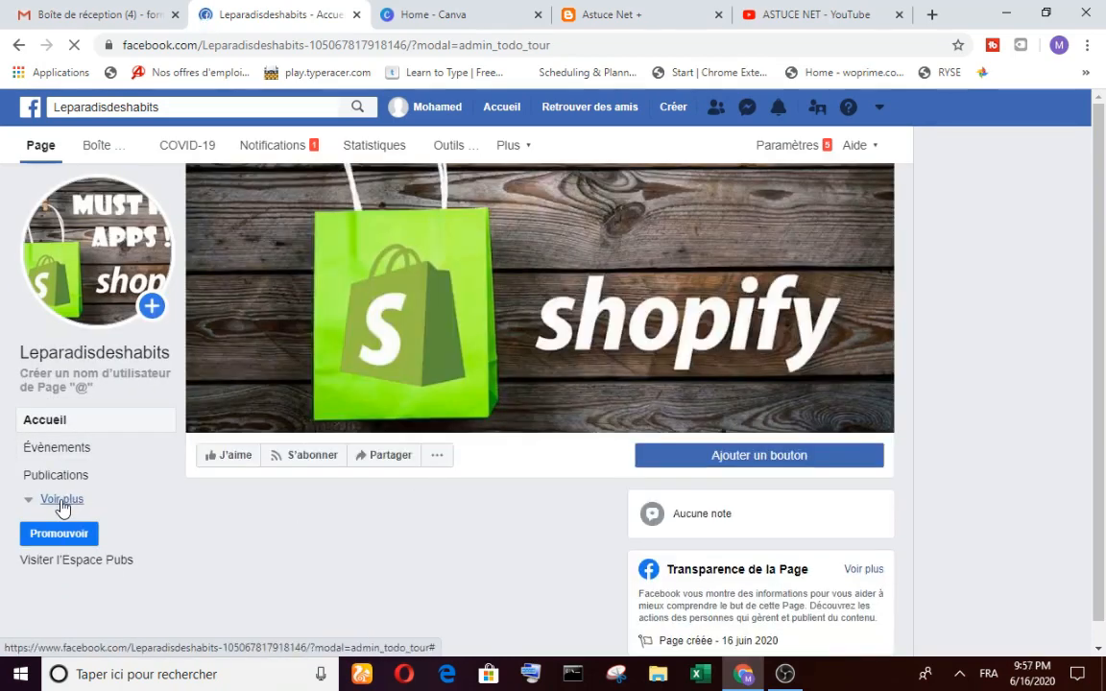
{"action": "left_click", "coordinate": [61, 501]}
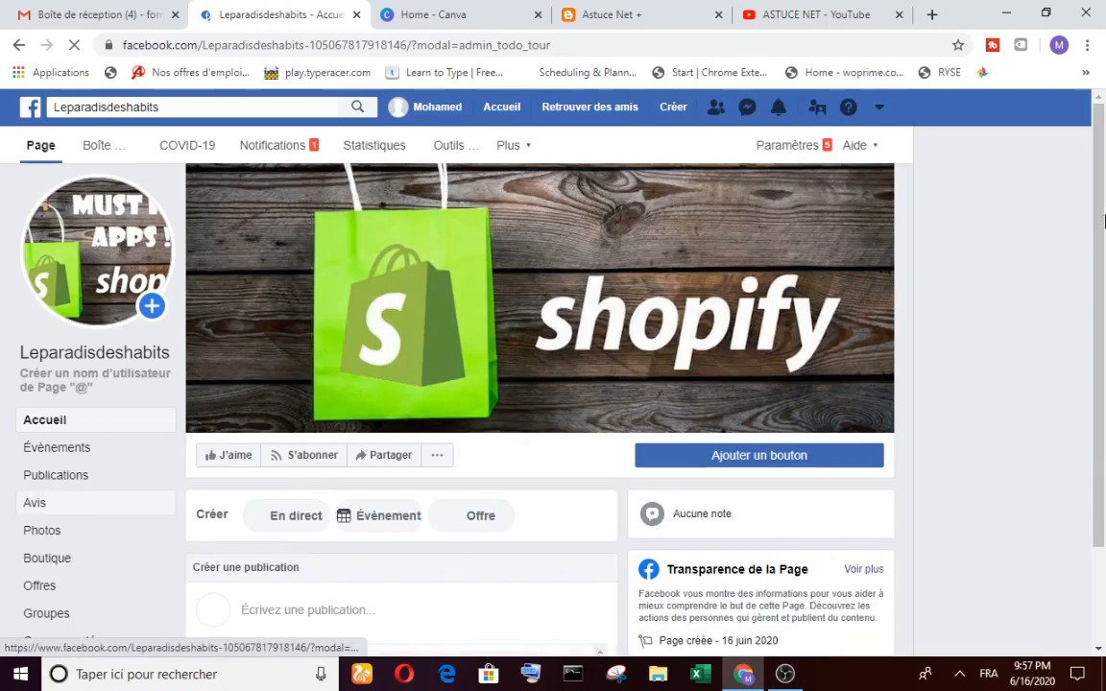
{"action": "scroll", "coordinate": [1101, 196], "scroll_direction": "down", "scroll_amount": 1}
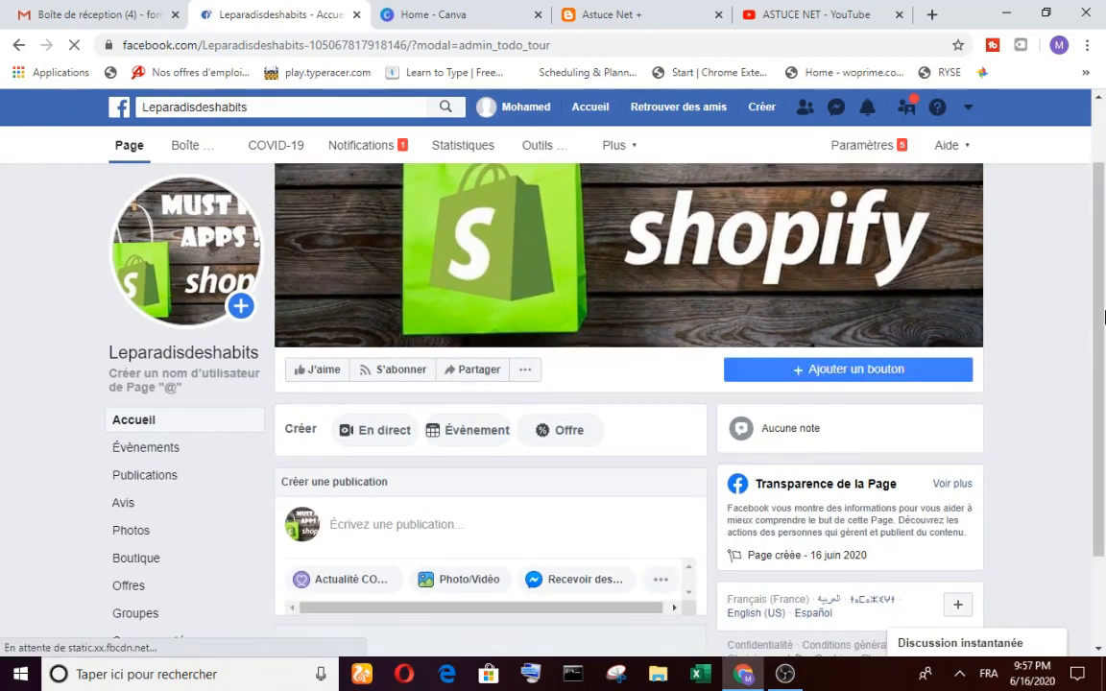
{"action": "scroll", "coordinate": [1098, 401], "scroll_direction": "down", "scroll_amount": 2}
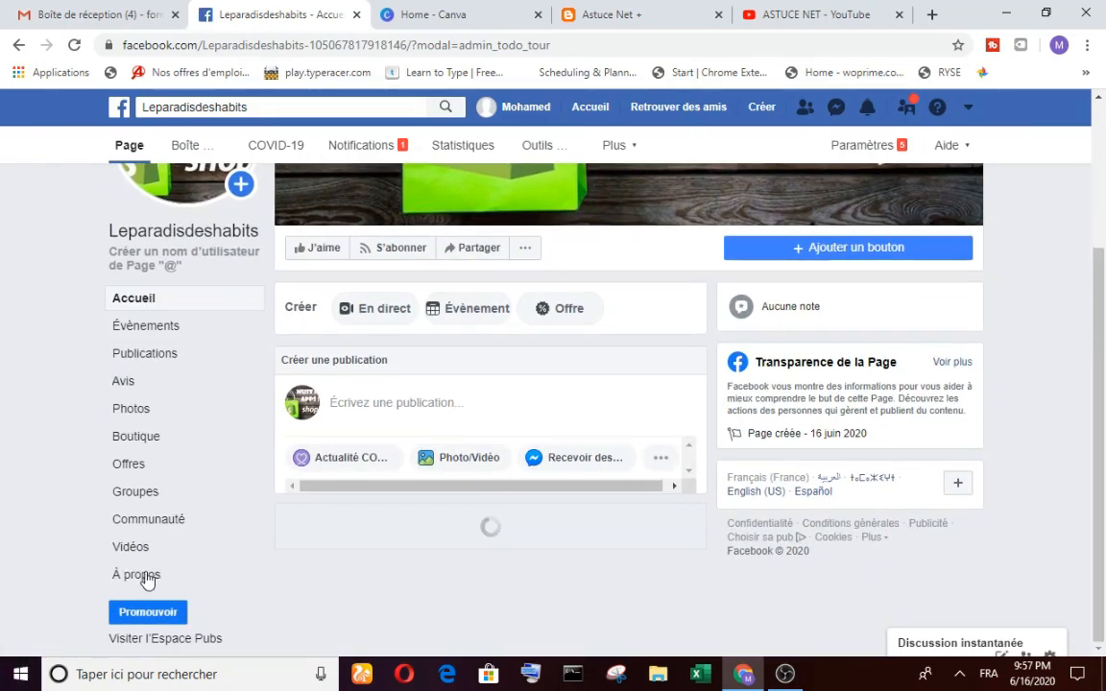
{"action": "scroll", "coordinate": [143, 581], "scroll_direction": "down", "scroll_amount": 5}
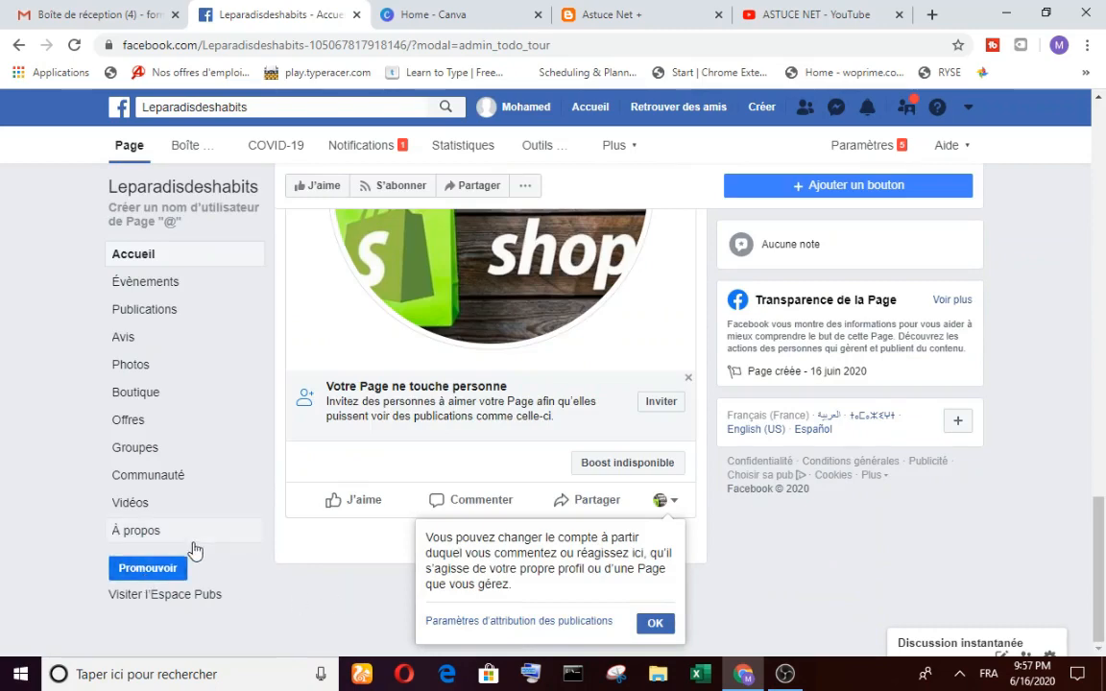
Open the Page's À propos section, review its contact, general and business information, and go back to Accueil.
{"action": "left_click", "coordinate": [154, 540]}
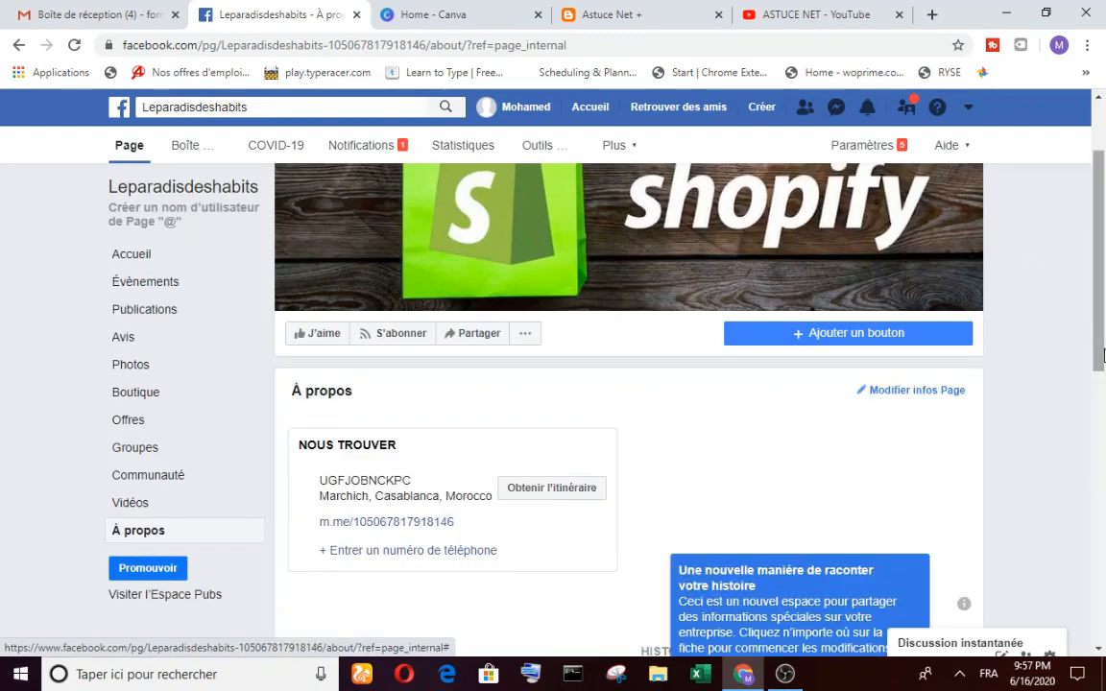
{"action": "scroll", "coordinate": [1102, 364], "scroll_direction": "down", "scroll_amount": 2}
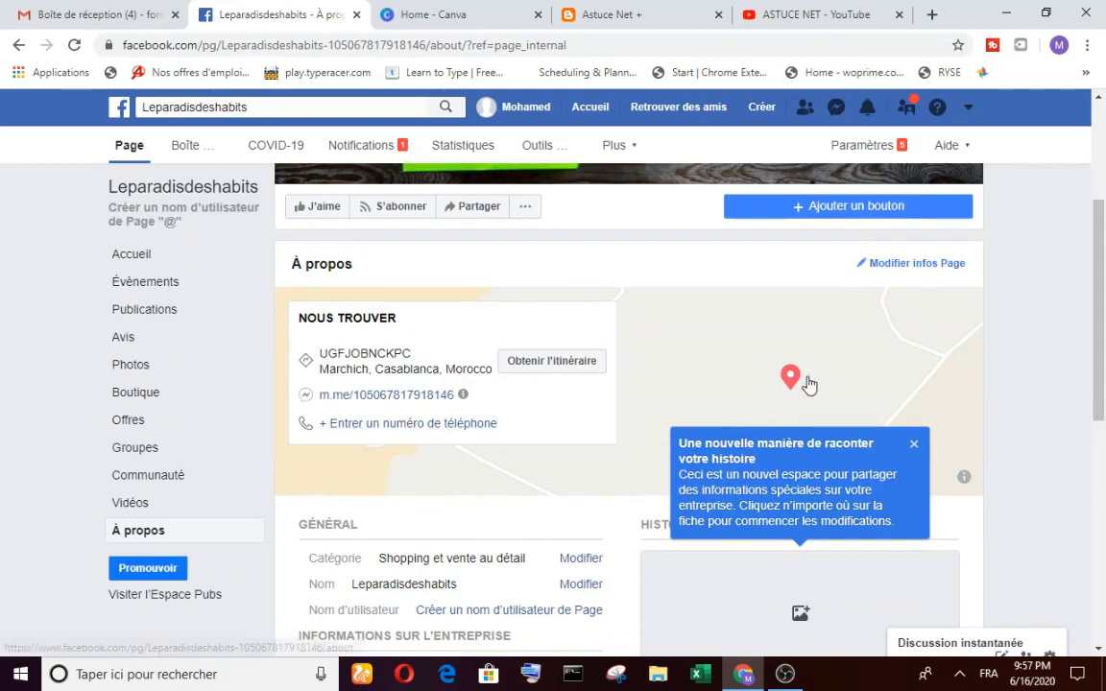
{"action": "scroll", "coordinate": [1102, 316], "scroll_direction": "down", "scroll_amount": 2}
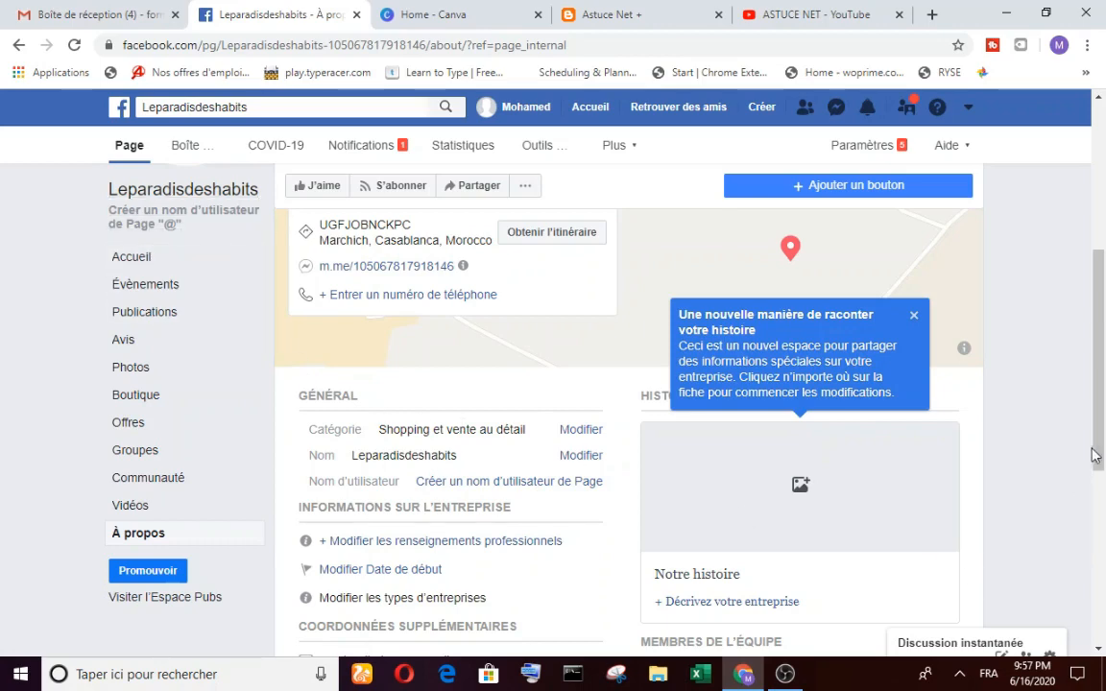
{"action": "left_click_drag", "start_coordinate": [1094, 455], "coordinate": [1101, 470]}
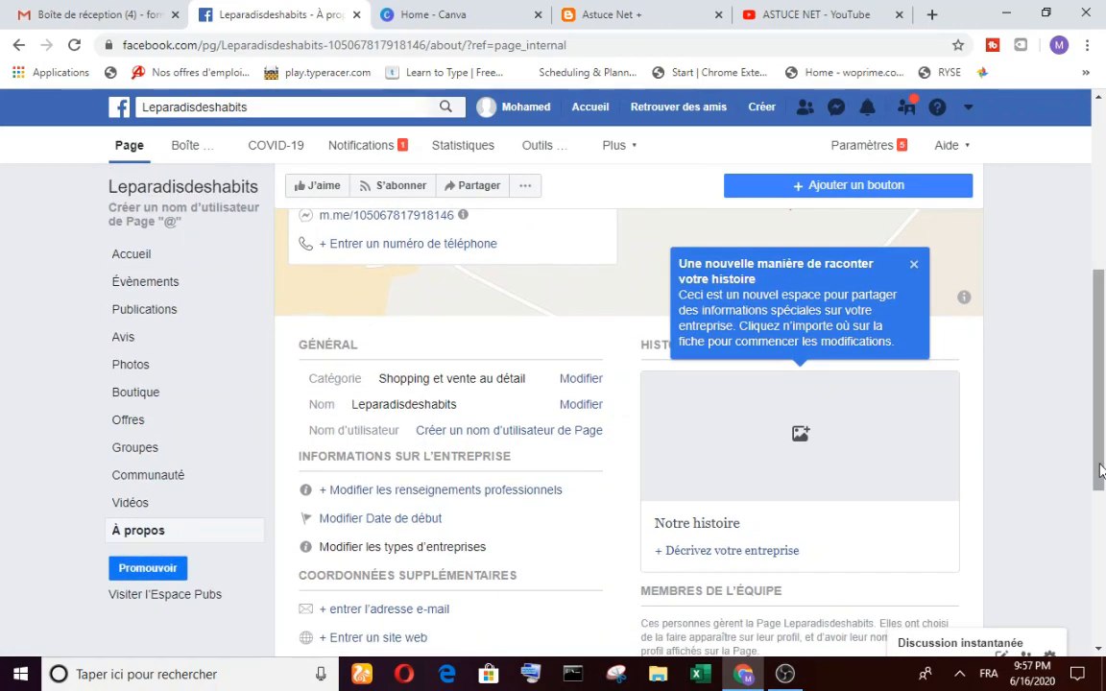
{"action": "scroll", "coordinate": [929, 491], "scroll_direction": "down", "scroll_amount": 1}
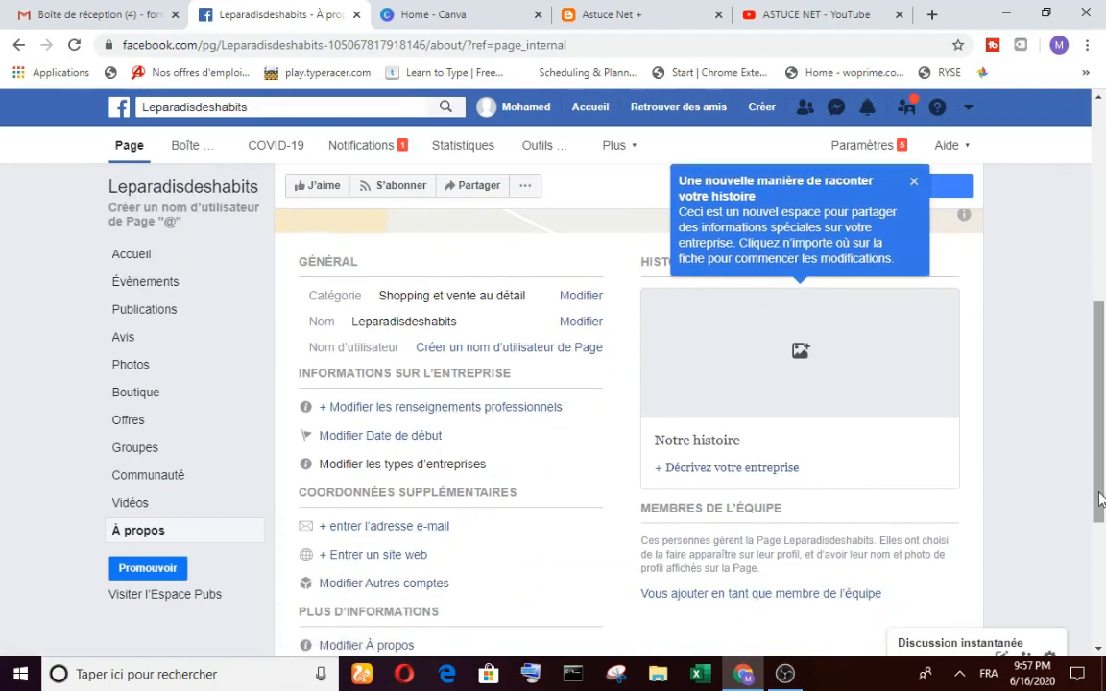
{"action": "left_click_drag", "start_coordinate": [1100, 508], "coordinate": [1100, 536]}
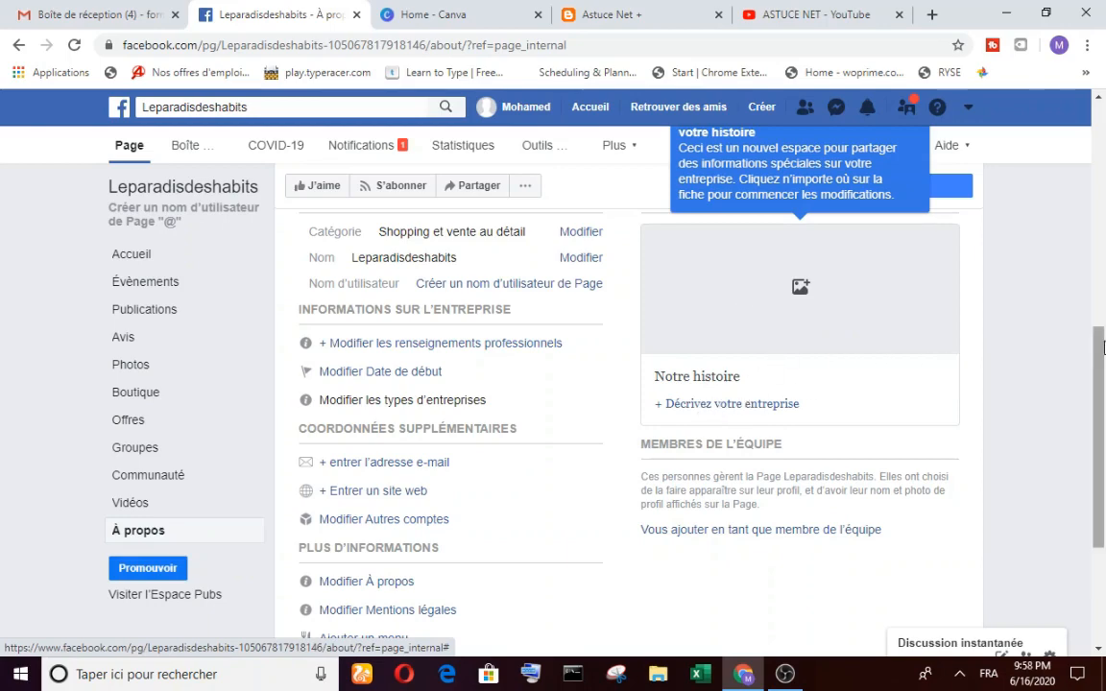
{"action": "left_click_drag", "start_coordinate": [1102, 361], "coordinate": [1104, 409]}
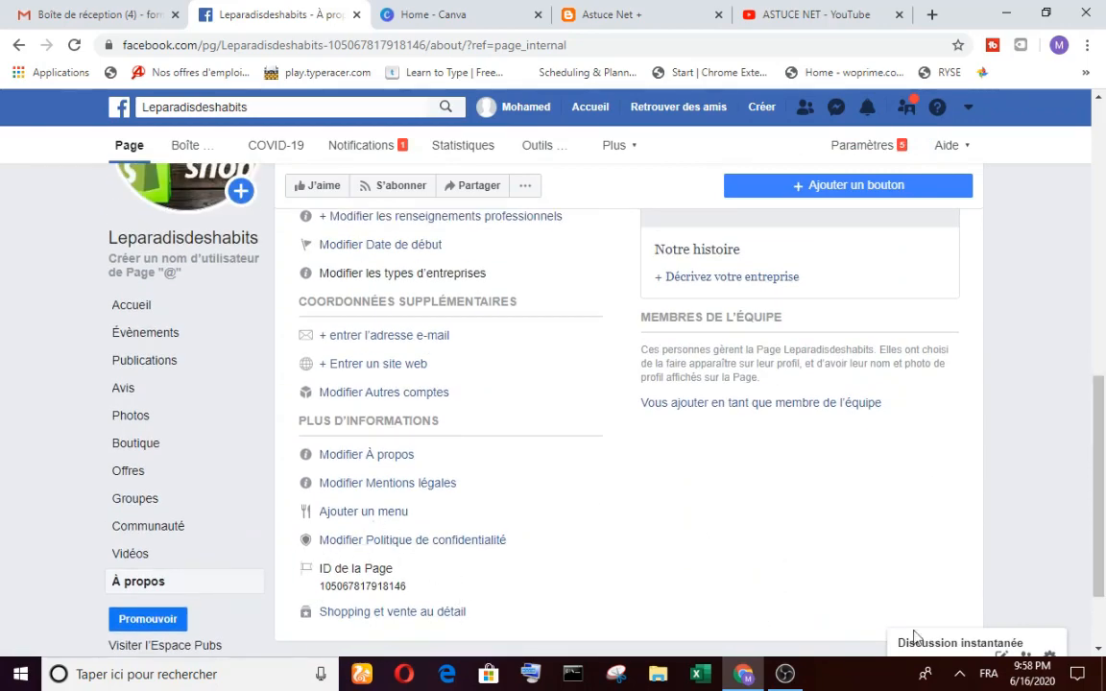
{"action": "left_click_drag", "start_coordinate": [1097, 573], "coordinate": [1104, 388]}
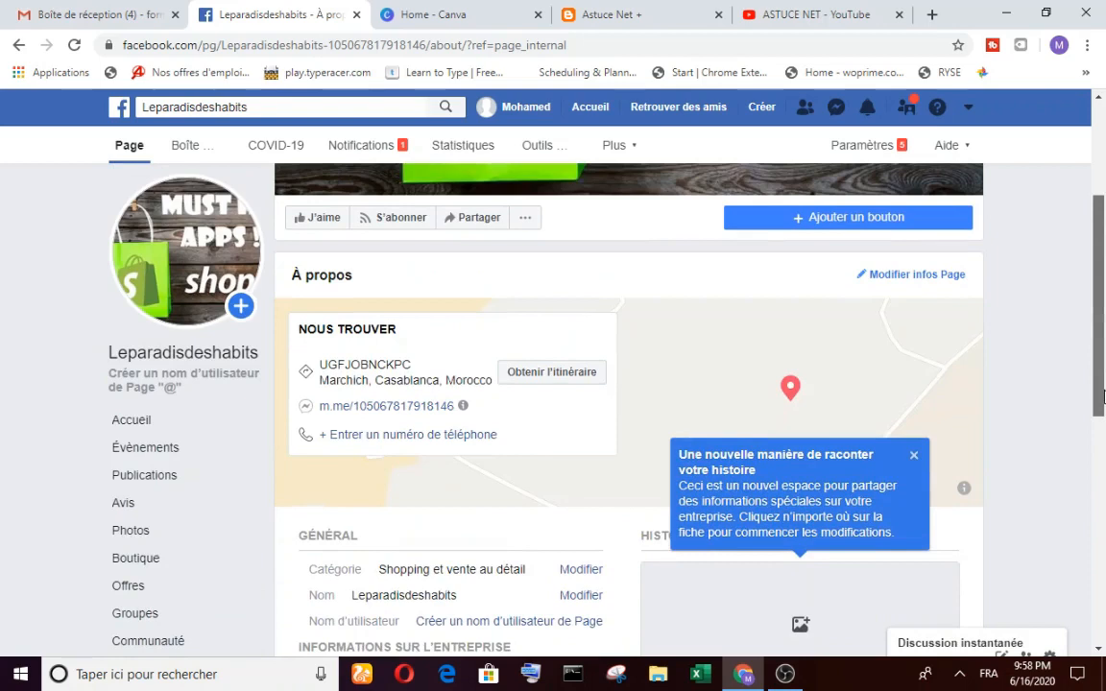
{"action": "left_click", "coordinate": [144, 422]}
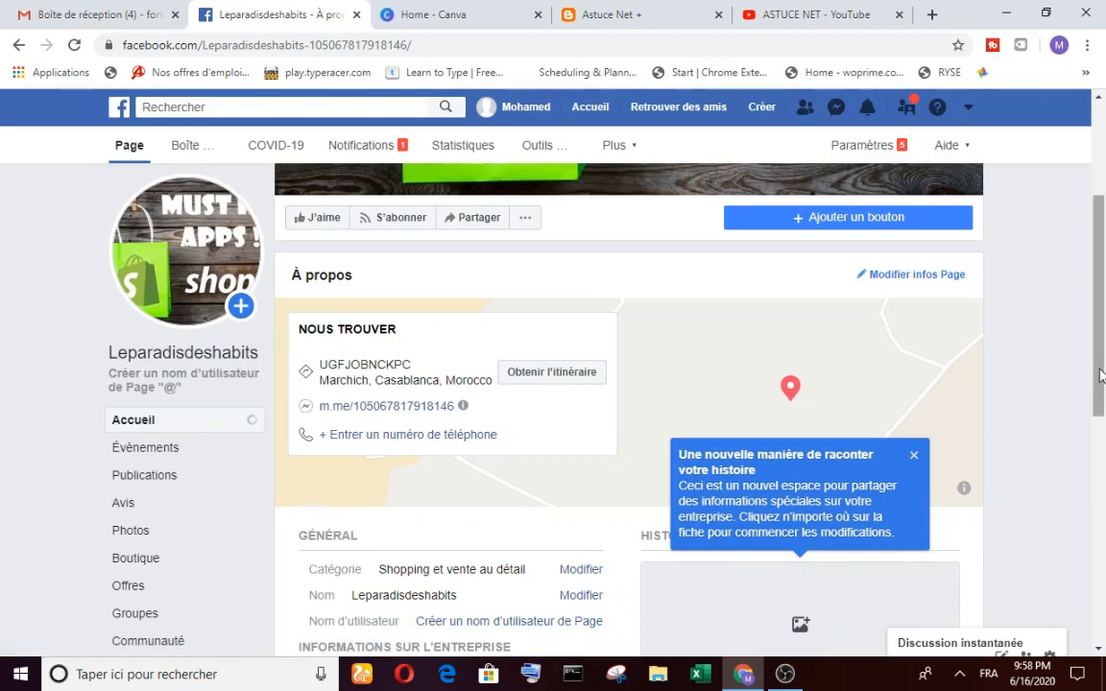
{"action": "left_click_drag", "start_coordinate": [1101, 375], "coordinate": [1104, 252]}
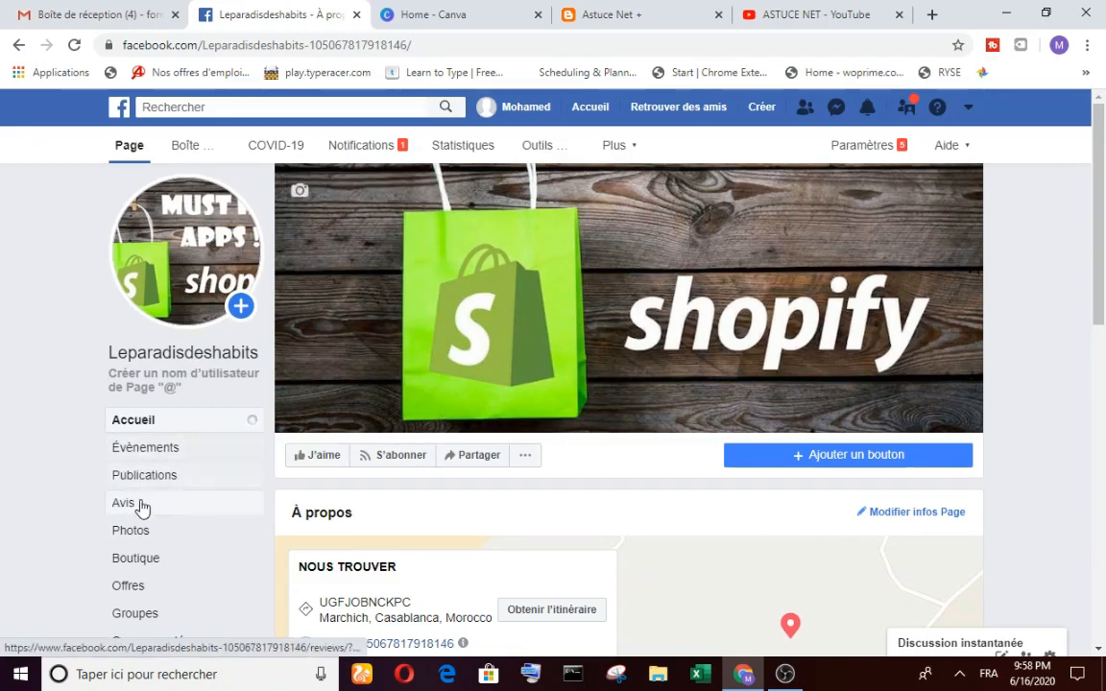
Open the Modèles et onglets settings and examine the Page's tabs and the additional tabs that can be added.
{"action": "left_click", "coordinate": [869, 149]}
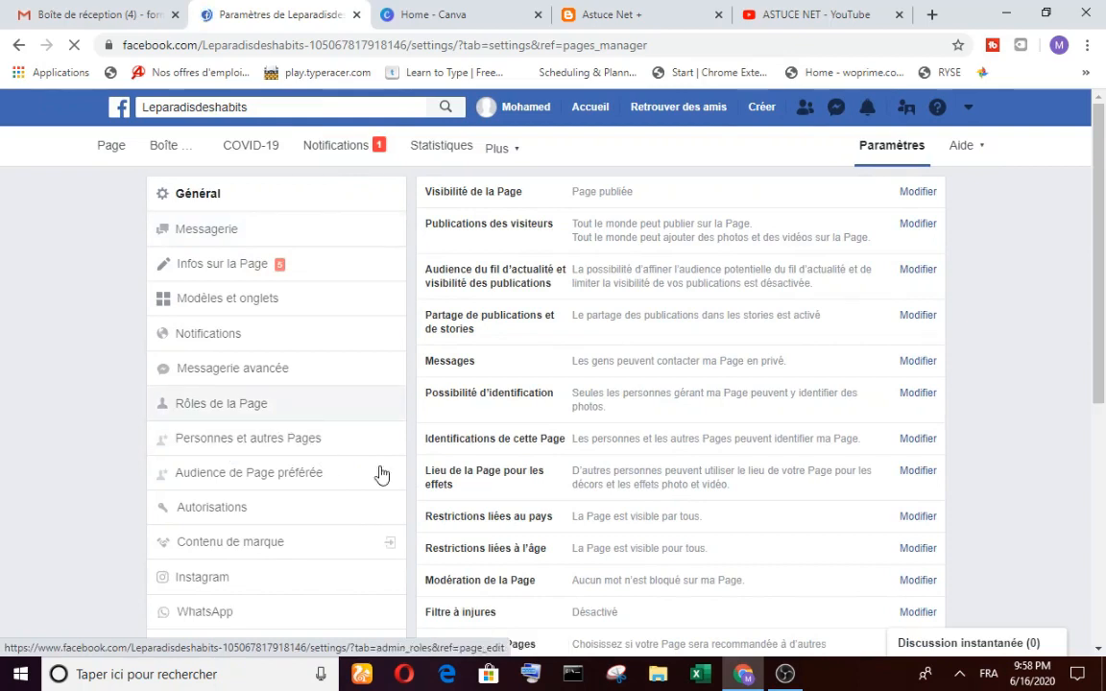
{"action": "left_click", "coordinate": [240, 312]}
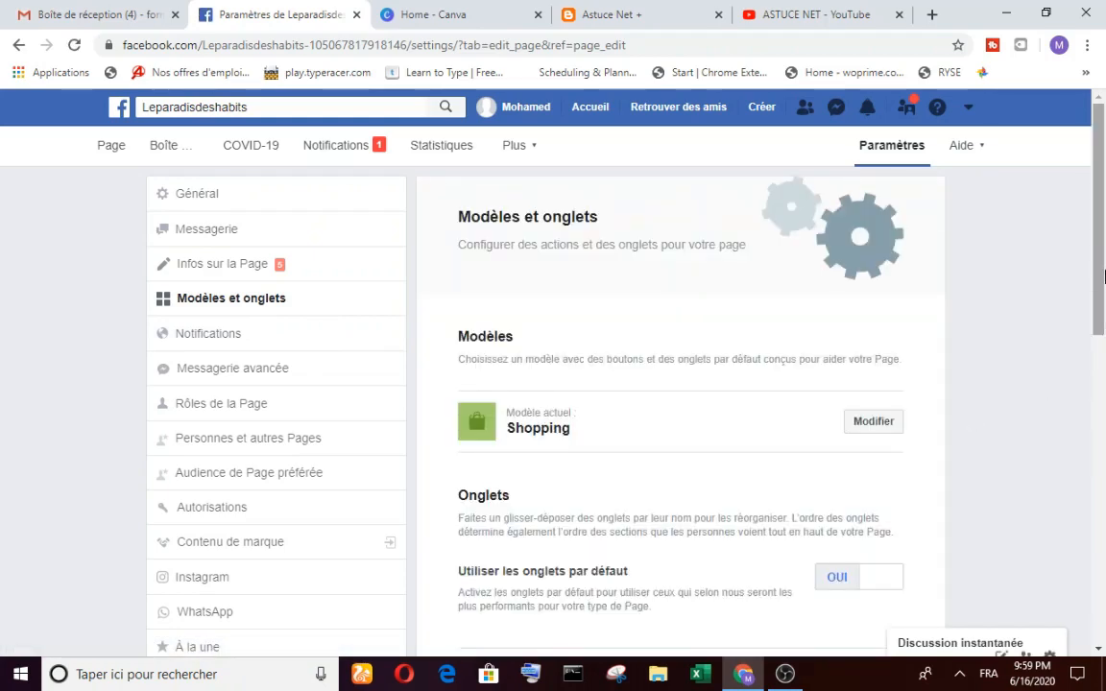
{"action": "left_click_drag", "start_coordinate": [1101, 271], "coordinate": [1097, 480]}
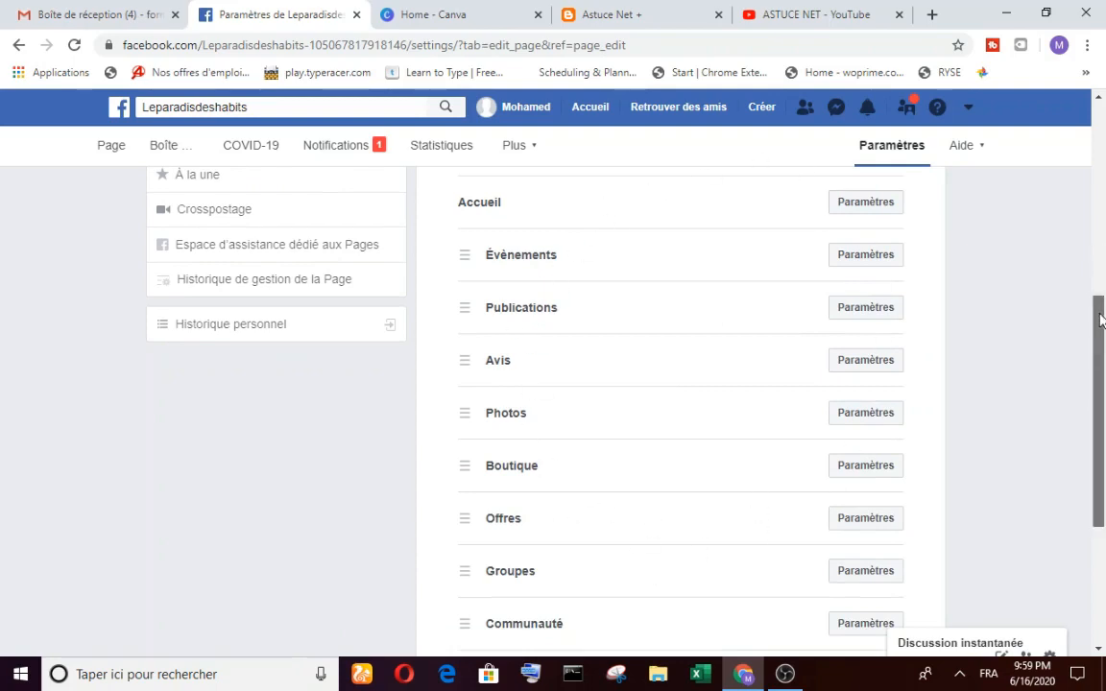
{"action": "left_click_drag", "start_coordinate": [1094, 319], "coordinate": [1104, 387]}
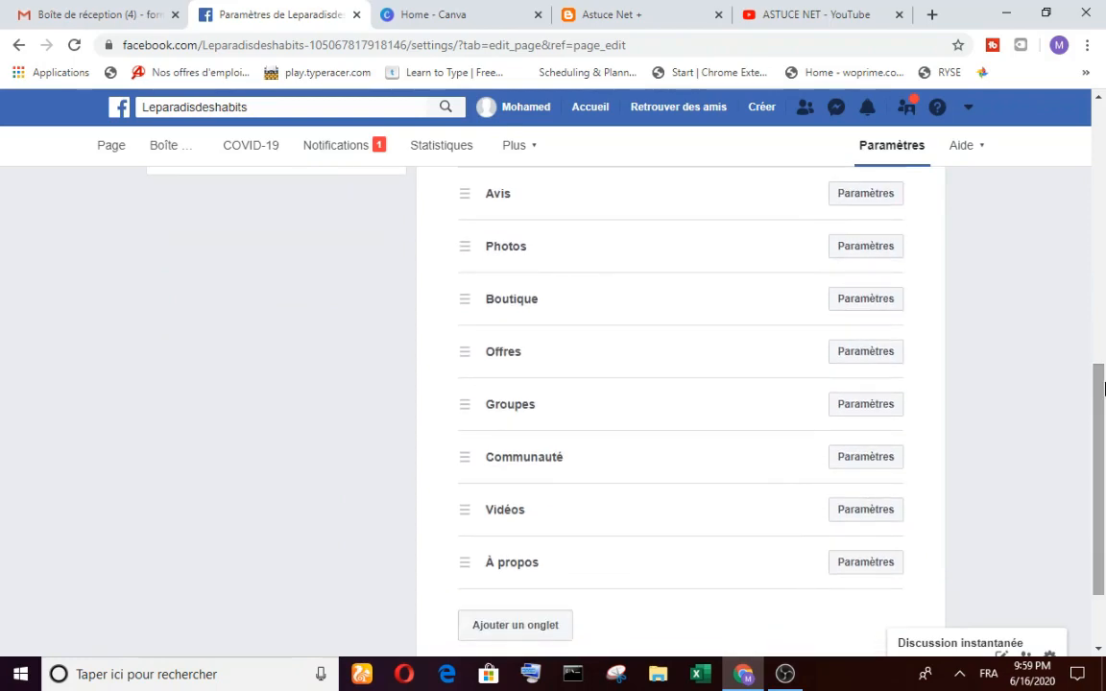
{"action": "left_click", "coordinate": [533, 629]}
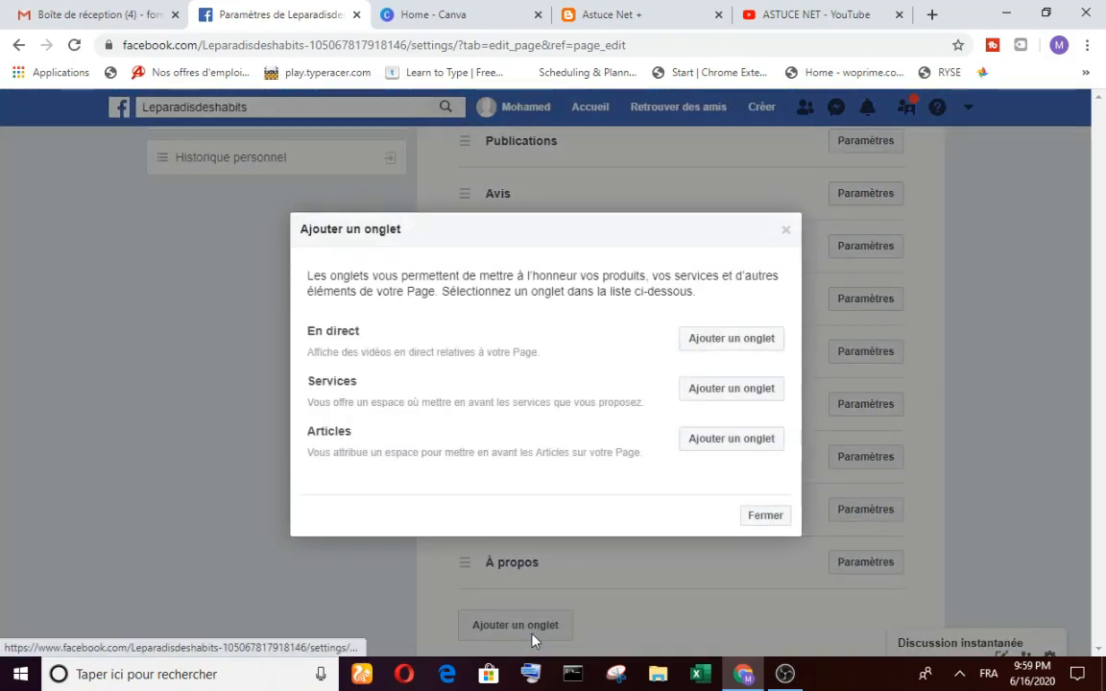
{"action": "left_click", "coordinate": [765, 516]}
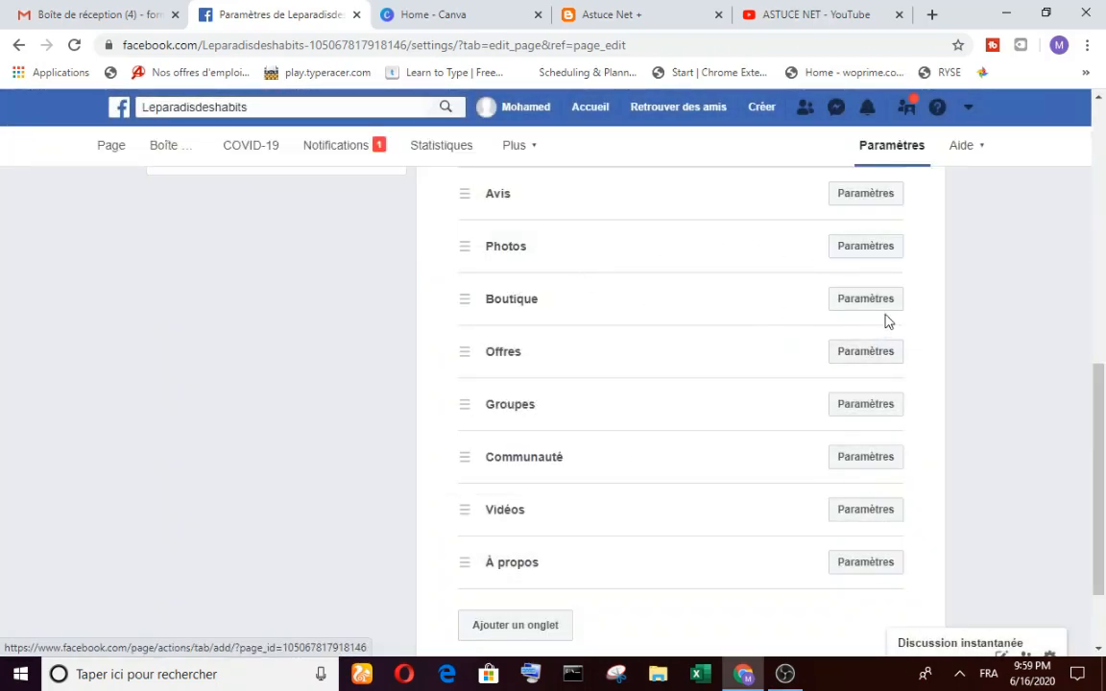
Save the Boutique tab's settings with its display set to OUI and return to the Page's home.
{"action": "left_click", "coordinate": [875, 303]}
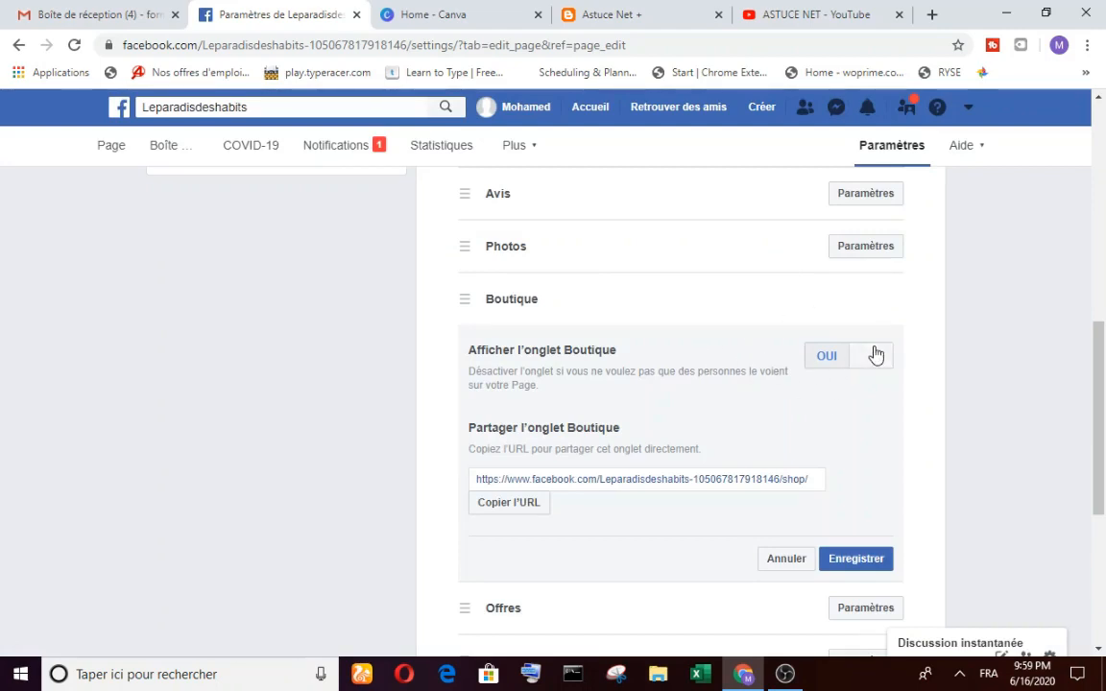
{"action": "left_click", "coordinate": [888, 558]}
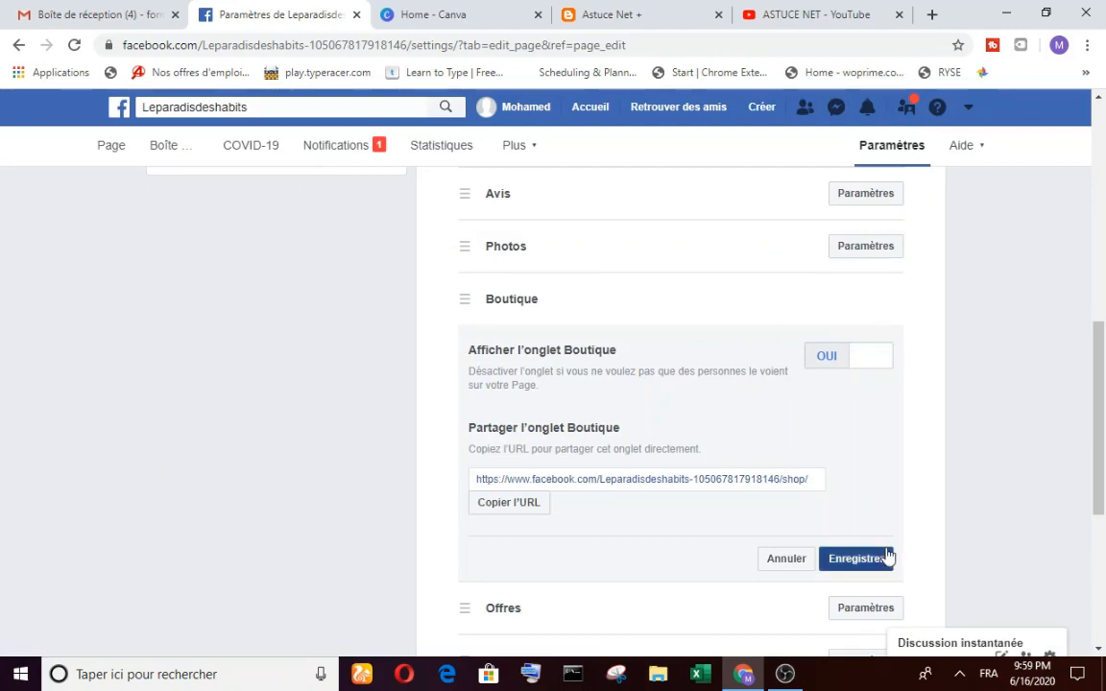
{"action": "scroll", "coordinate": [458, 363], "scroll_direction": "down", "scroll_amount": 2}
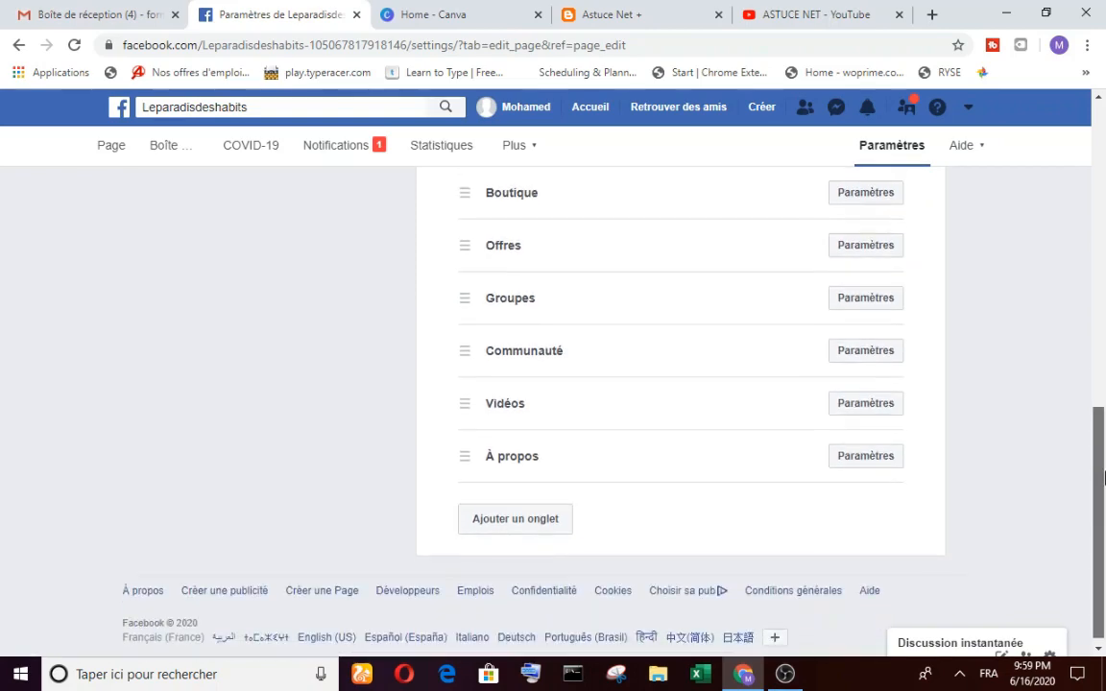
{"action": "left_click", "coordinate": [107, 157]}
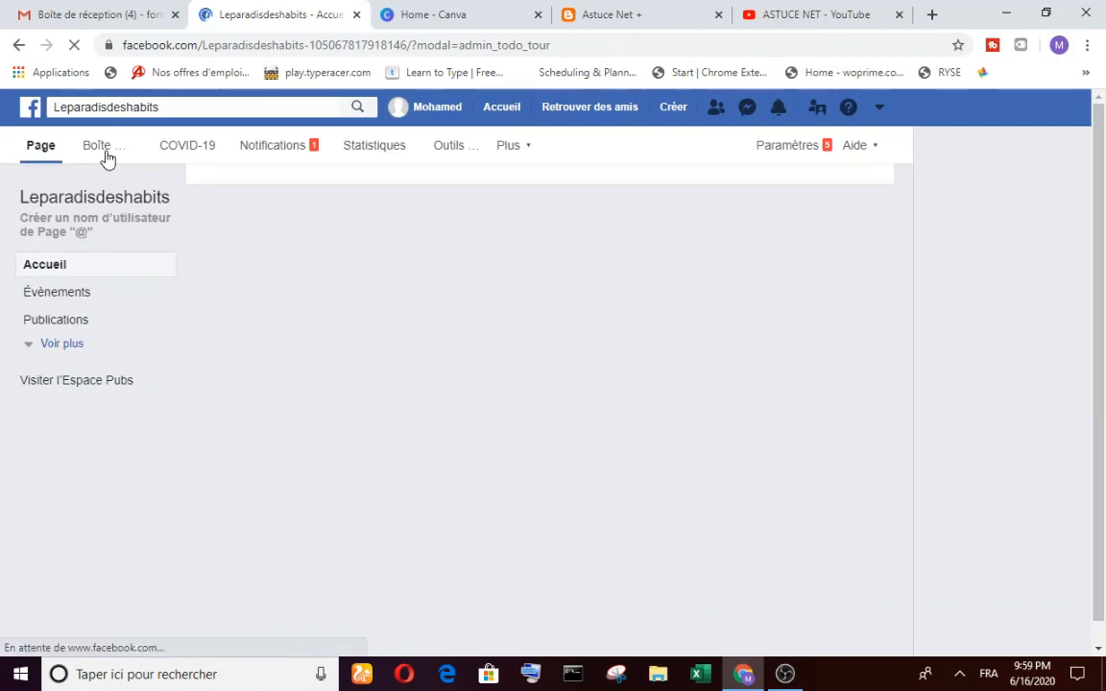
{"action": "left_click", "coordinate": [48, 351]}
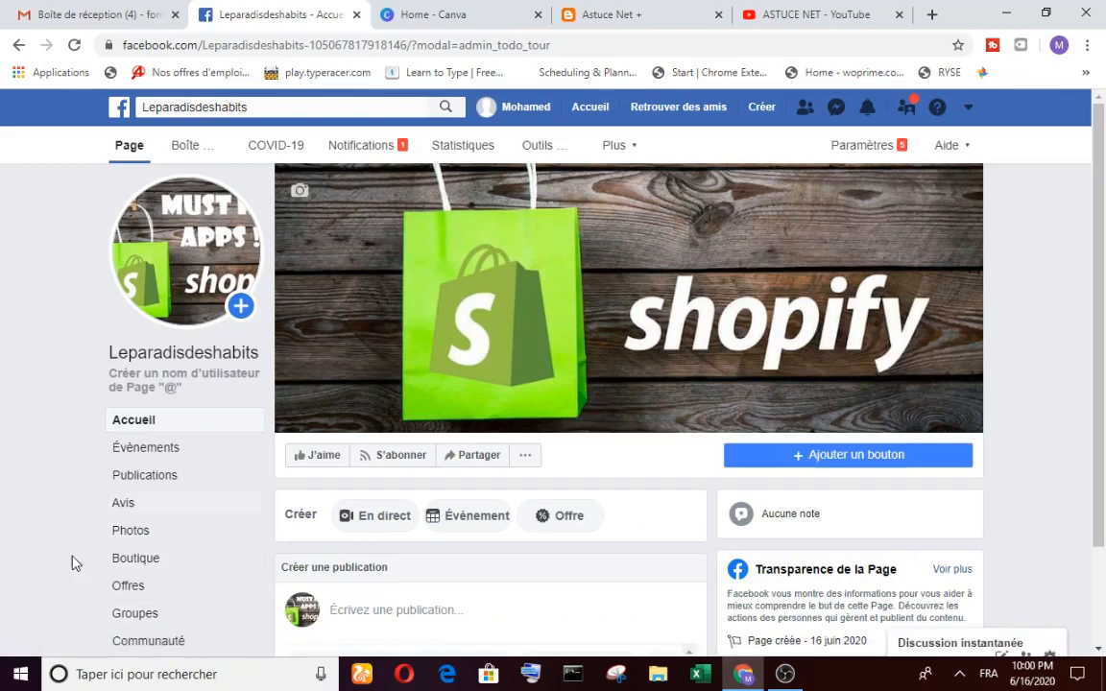
Review the list of tabs in the Modèles et onglets settings again and go back to the Page.
{"action": "left_click", "coordinate": [851, 149]}
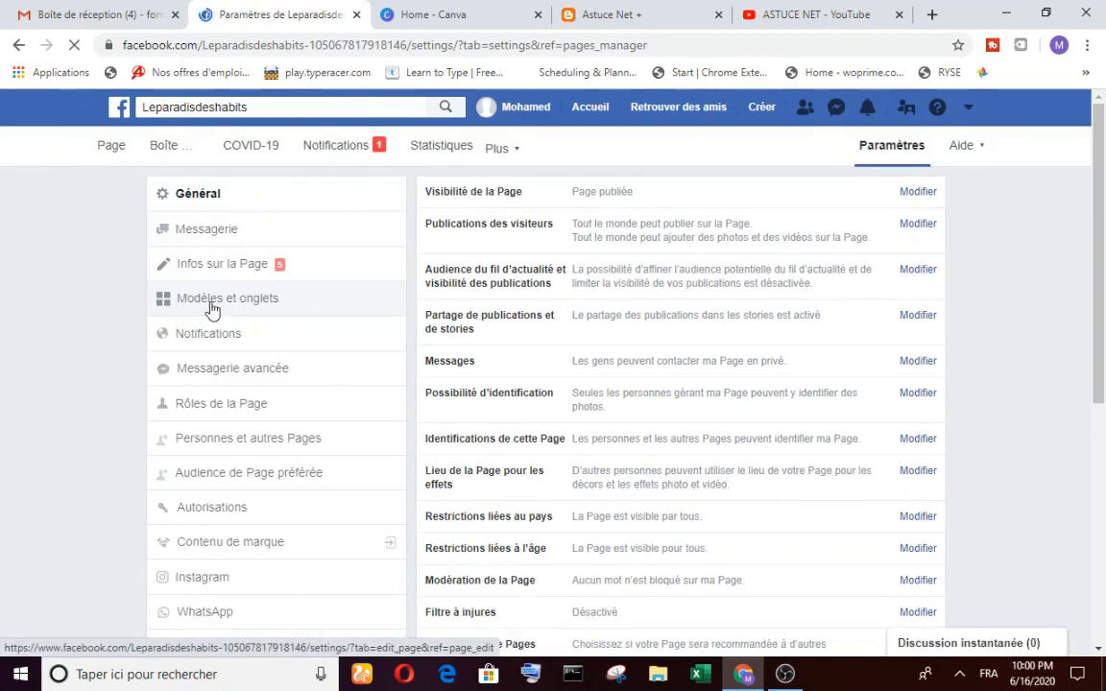
{"action": "left_click", "coordinate": [212, 311]}
{"action": "left_click", "coordinate": [213, 305]}
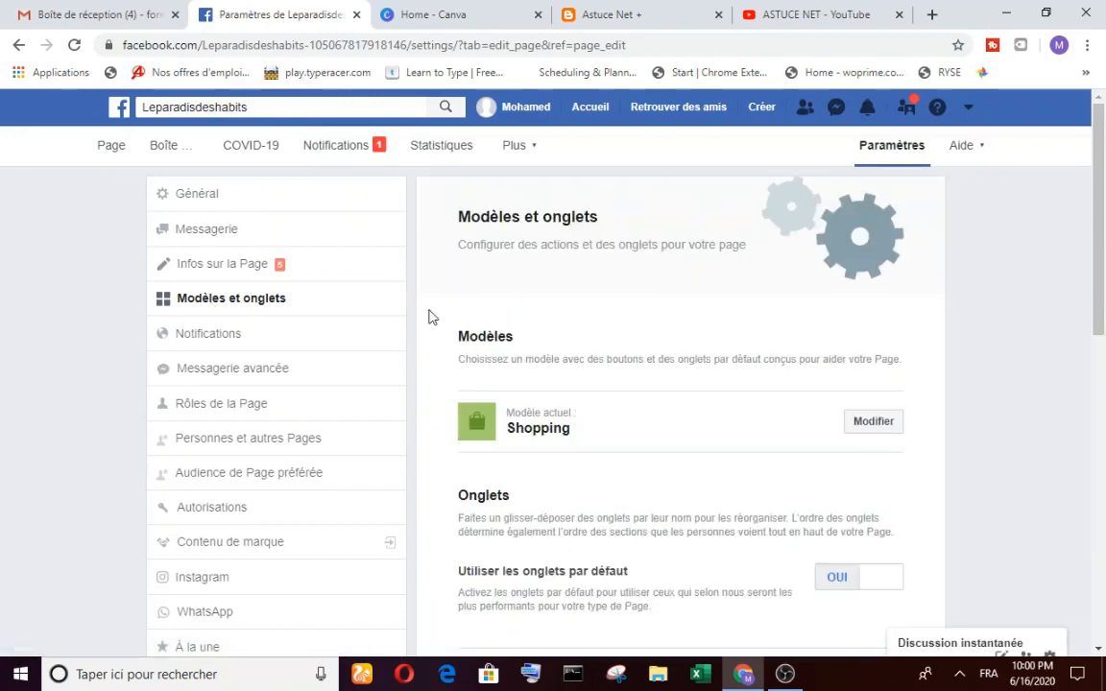
{"action": "left_click_drag", "start_coordinate": [1091, 250], "coordinate": [1099, 535]}
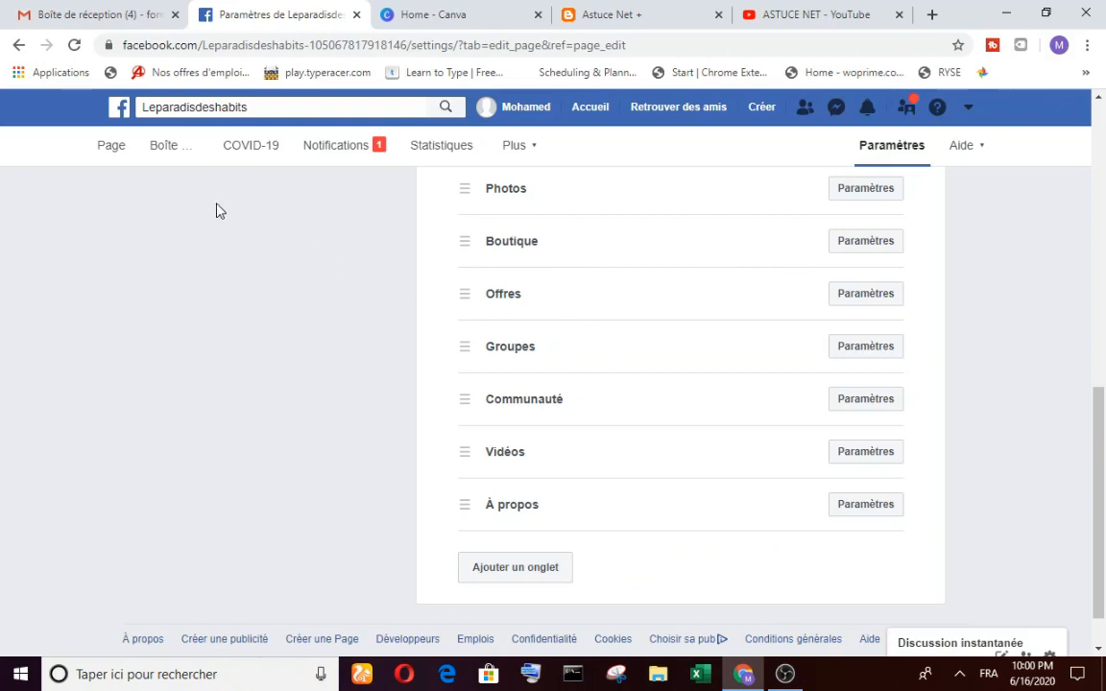
{"action": "left_click", "coordinate": [119, 152]}
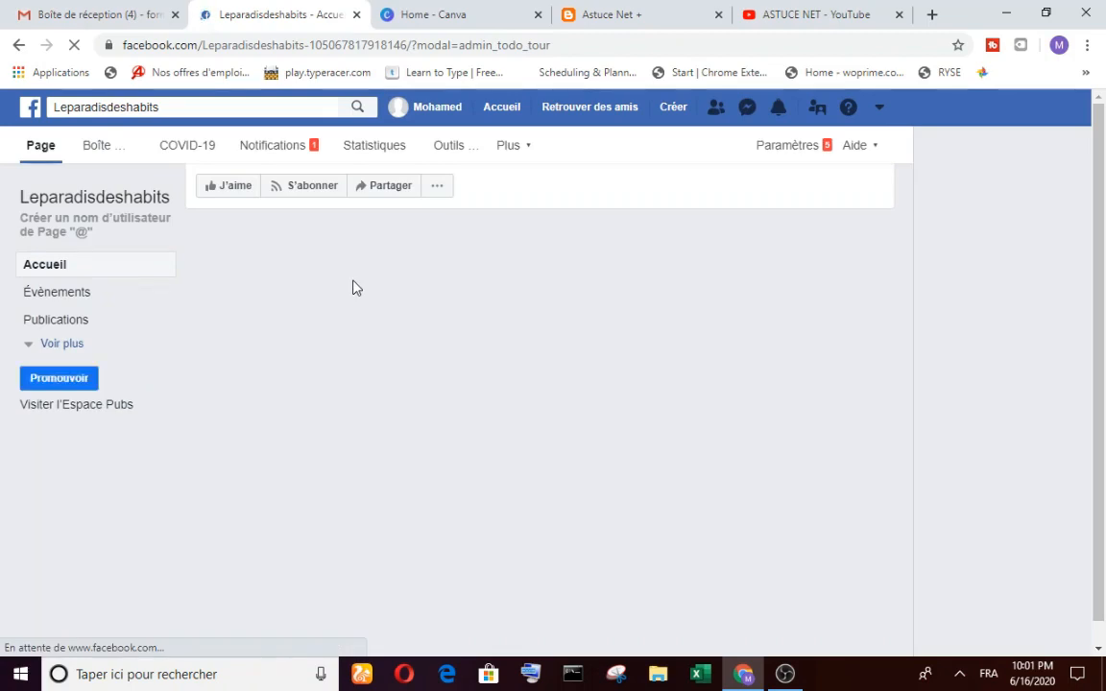
Close the Canva, Astuce Net + and YouTube browser tabs.
{"action": "left_click", "coordinate": [538, 15]}
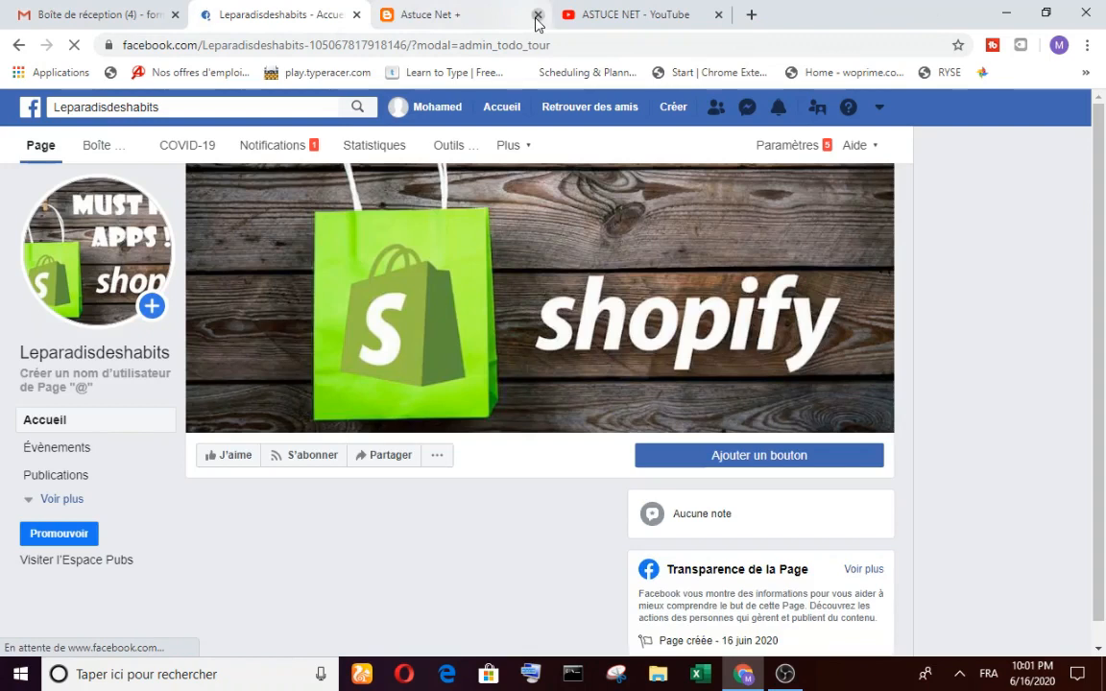
{"action": "left_click", "coordinate": [537, 16]}
{"action": "left_click", "coordinate": [536, 15]}
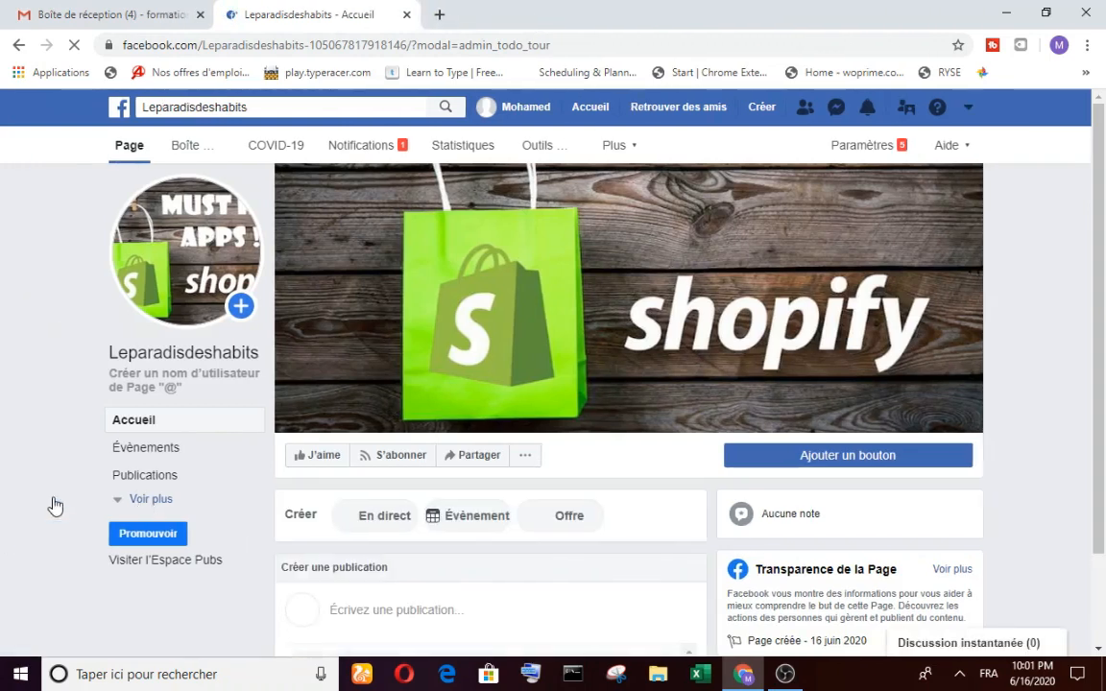
Open the Page's Boutique section and accept the merchant terms and policies to continue the shop setup.
{"action": "left_click", "coordinate": [144, 501]}
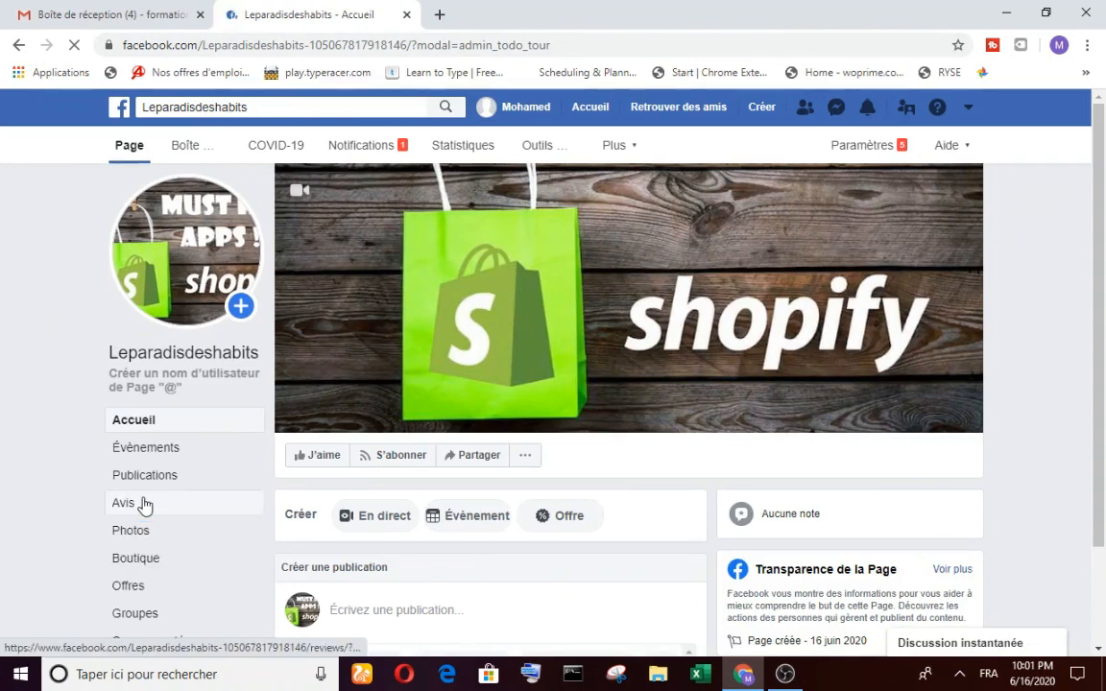
{"action": "left_click", "coordinate": [146, 559]}
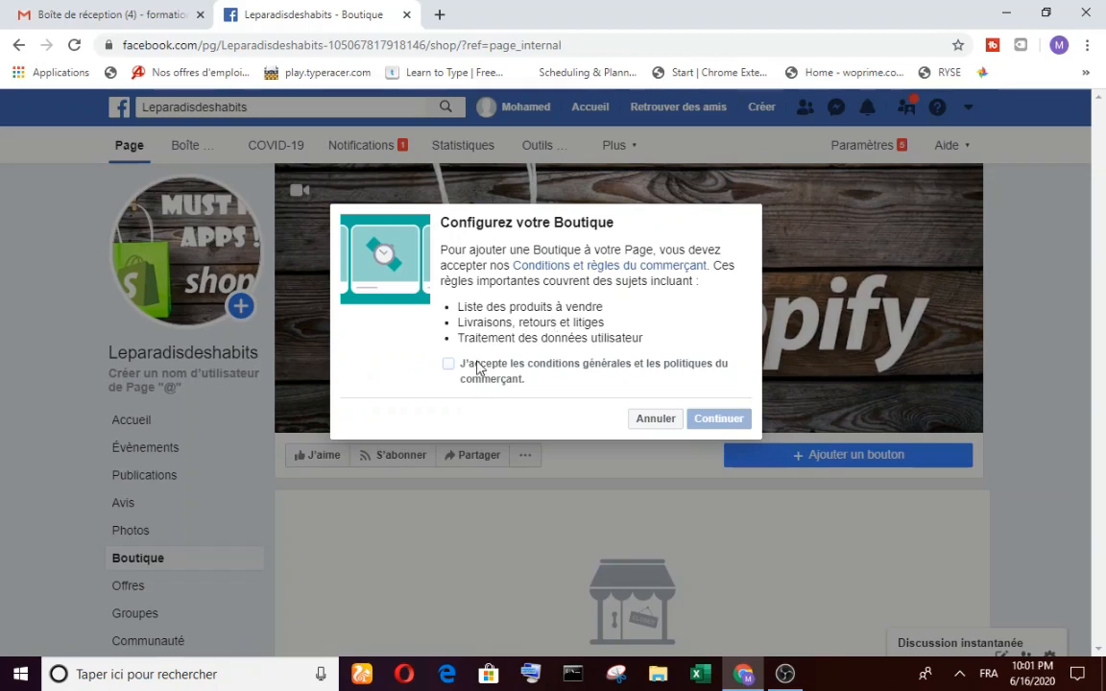
{"action": "left_click", "coordinate": [448, 364]}
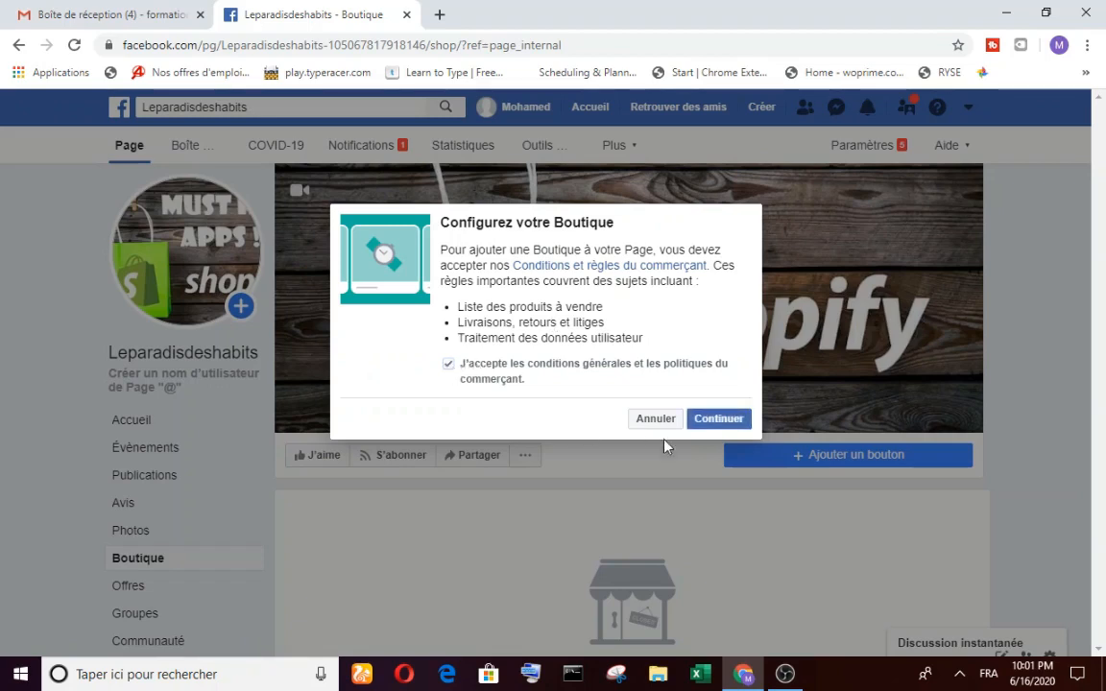
{"action": "left_click", "coordinate": [720, 421]}
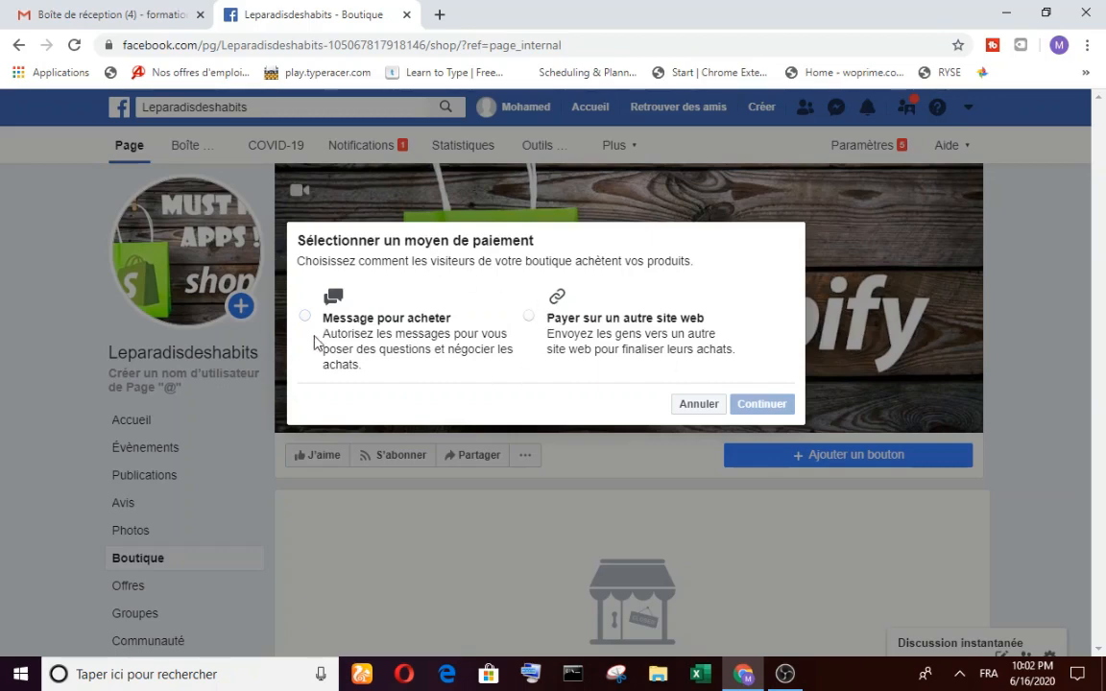
Set the shop's payment method to Message pour acheter and its currency to Dirham marocain, and save the configuration.
{"action": "left_click", "coordinate": [304, 316]}
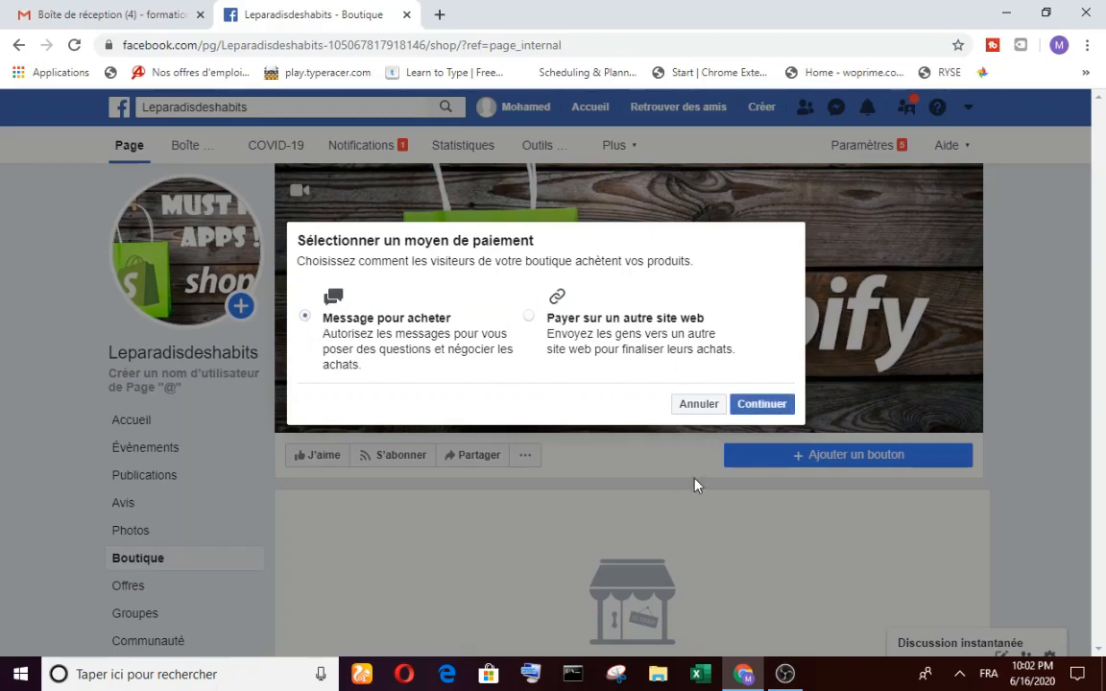
{"action": "left_click", "coordinate": [768, 407]}
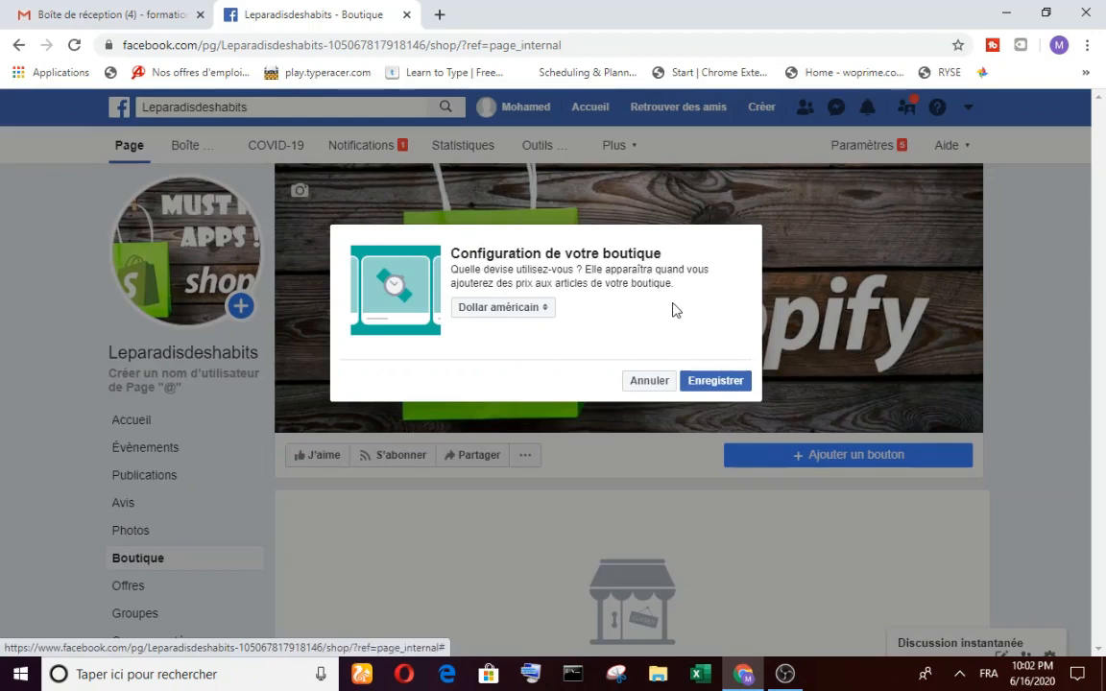
{"action": "left_click", "coordinate": [545, 309]}
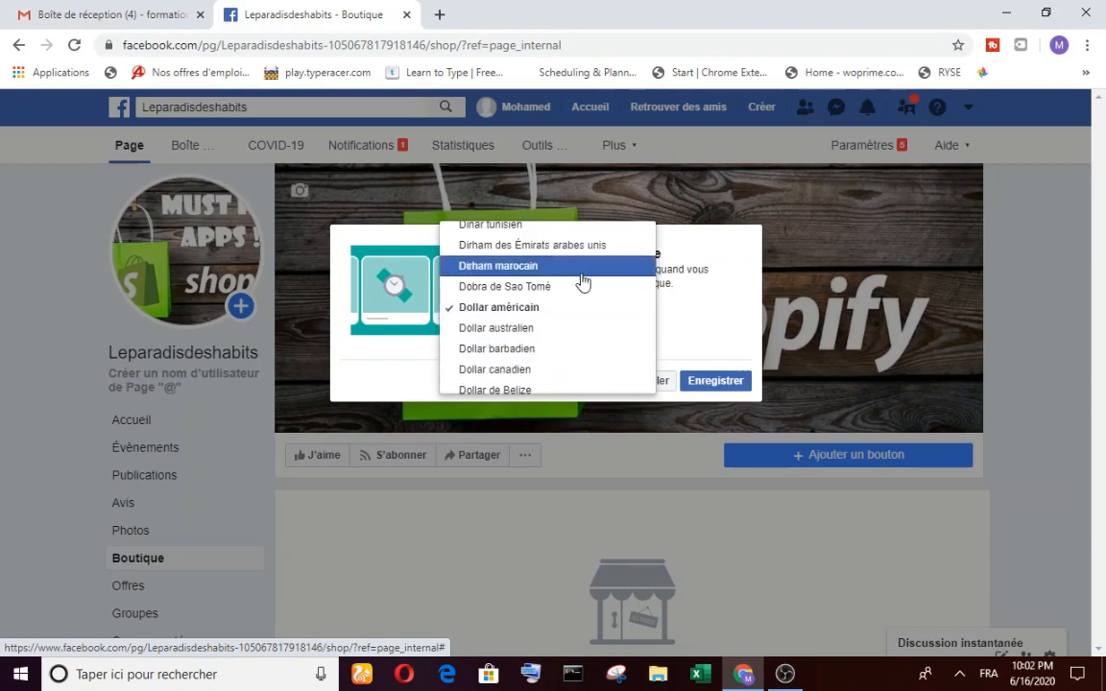
{"action": "left_click", "coordinate": [540, 274]}
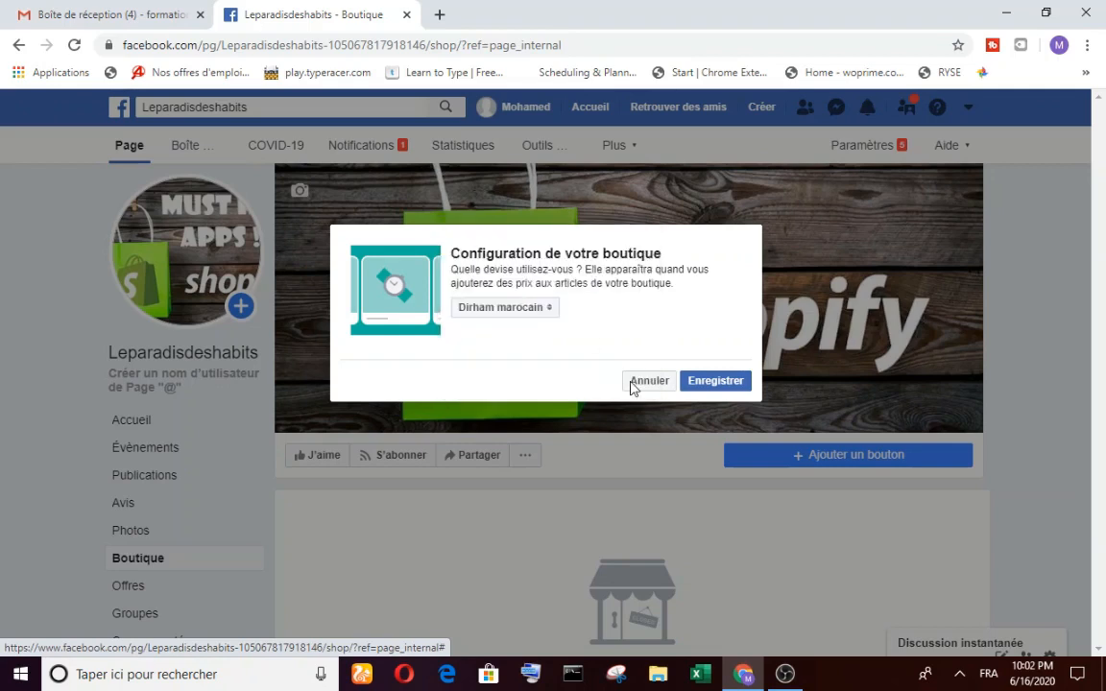
{"action": "left_click", "coordinate": [729, 388]}
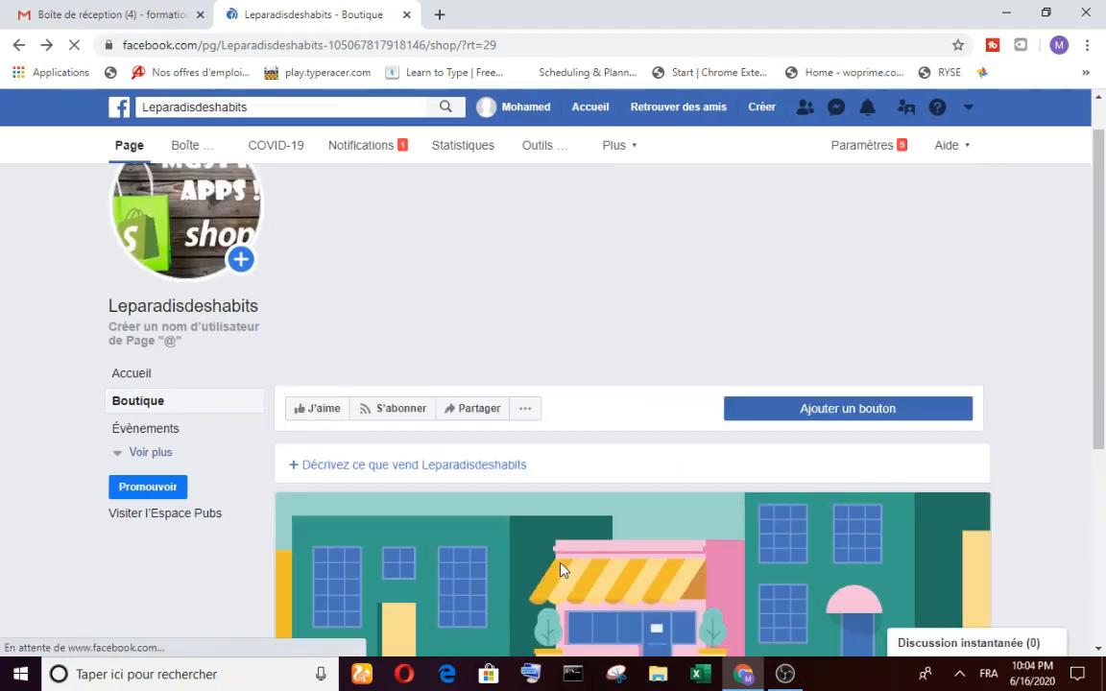
Start a new product in the Boutique and add the "Bike and Bycicle" image from the Bureau's BLOGGER folder as its photo.
{"action": "scroll", "coordinate": [1104, 378], "scroll_direction": "down", "scroll_amount": 3}
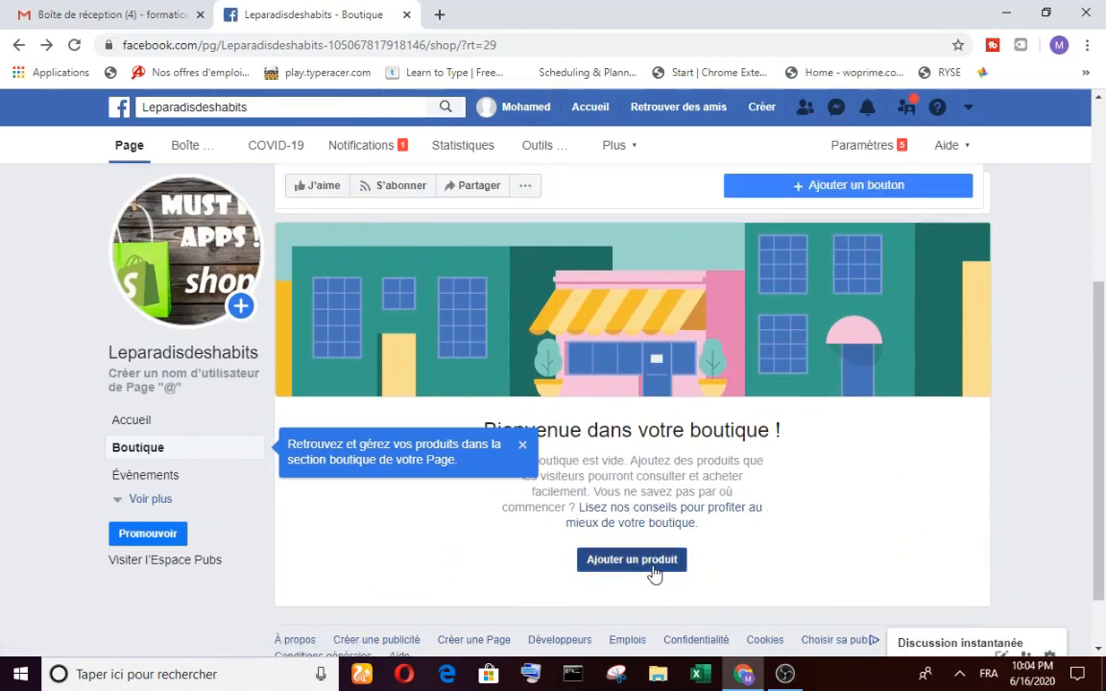
{"action": "left_click", "coordinate": [653, 567]}
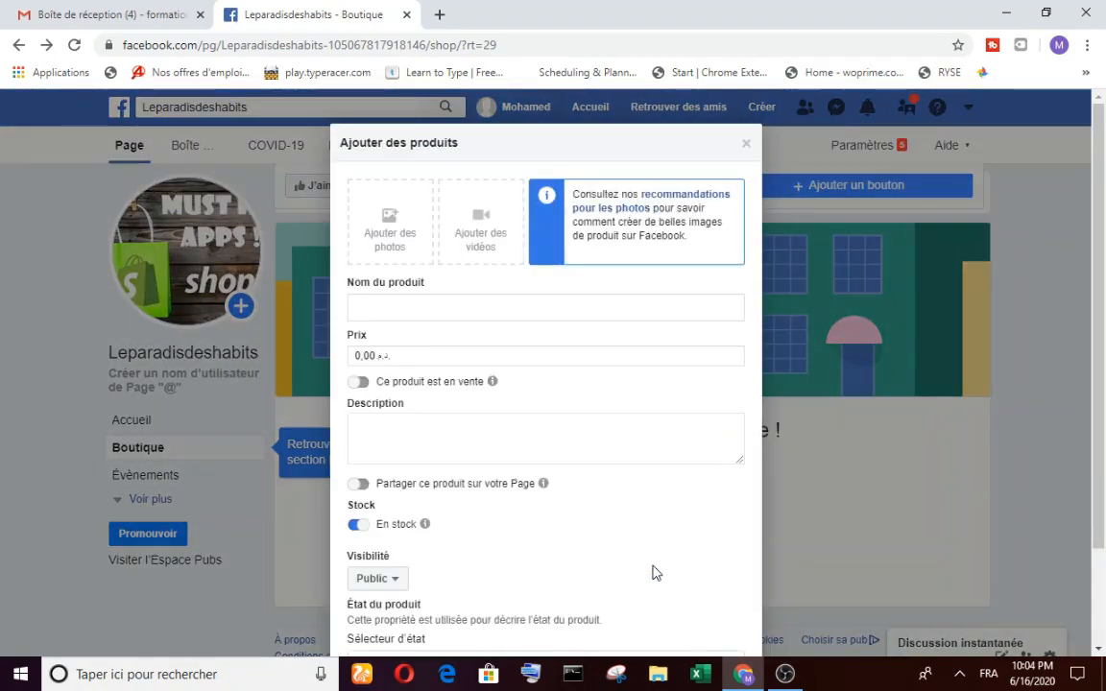
{"action": "left_click", "coordinate": [390, 235]}
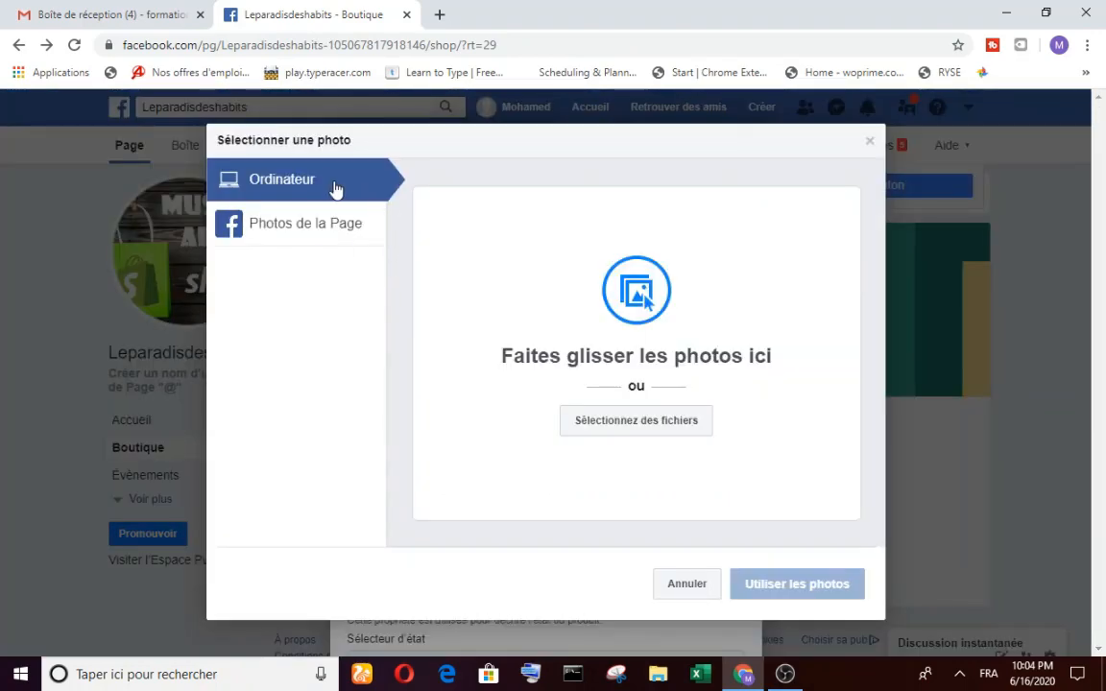
{"action": "left_click", "coordinate": [663, 435]}
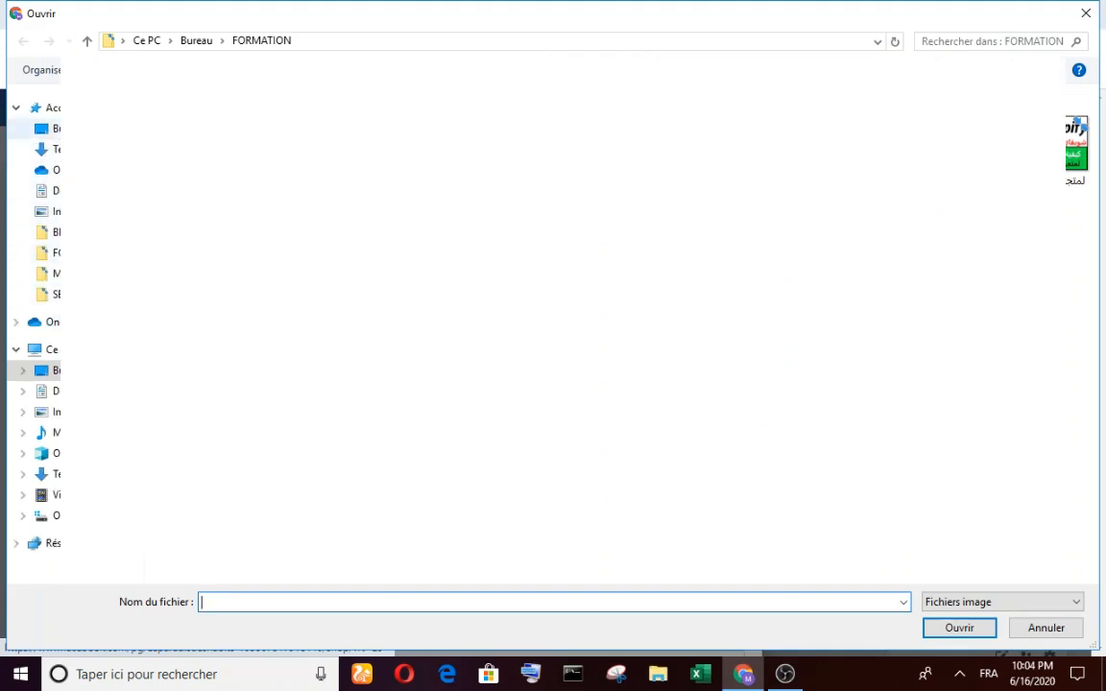
{"action": "left_click", "coordinate": [48, 128]}
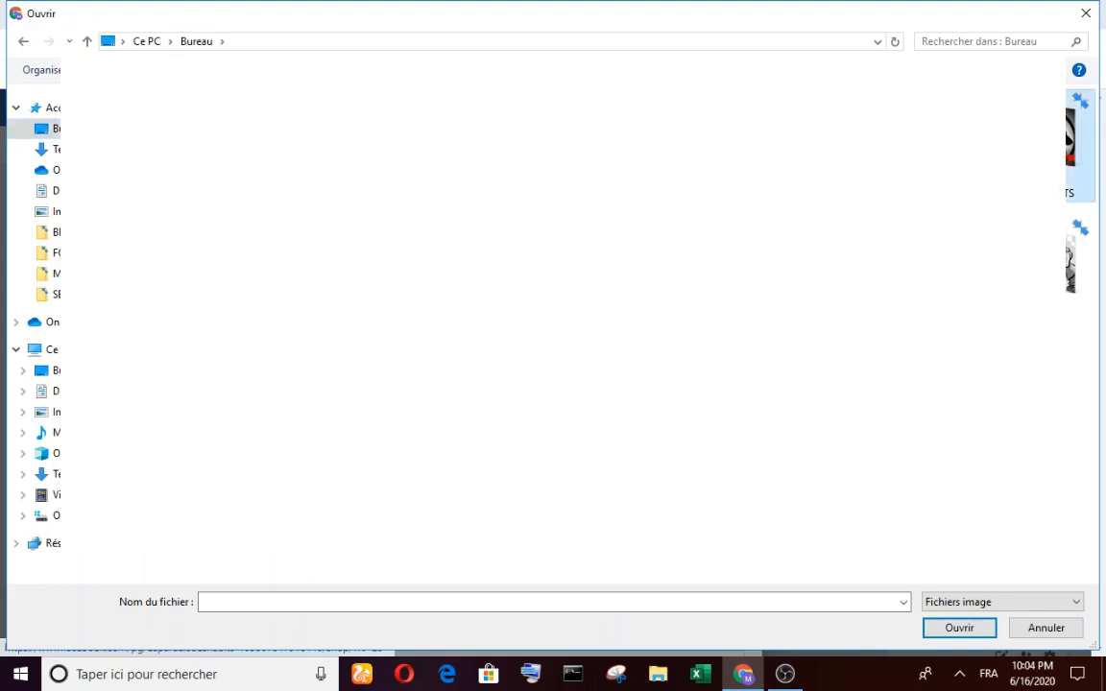
{"action": "double_click", "coordinate": [1070, 144]}
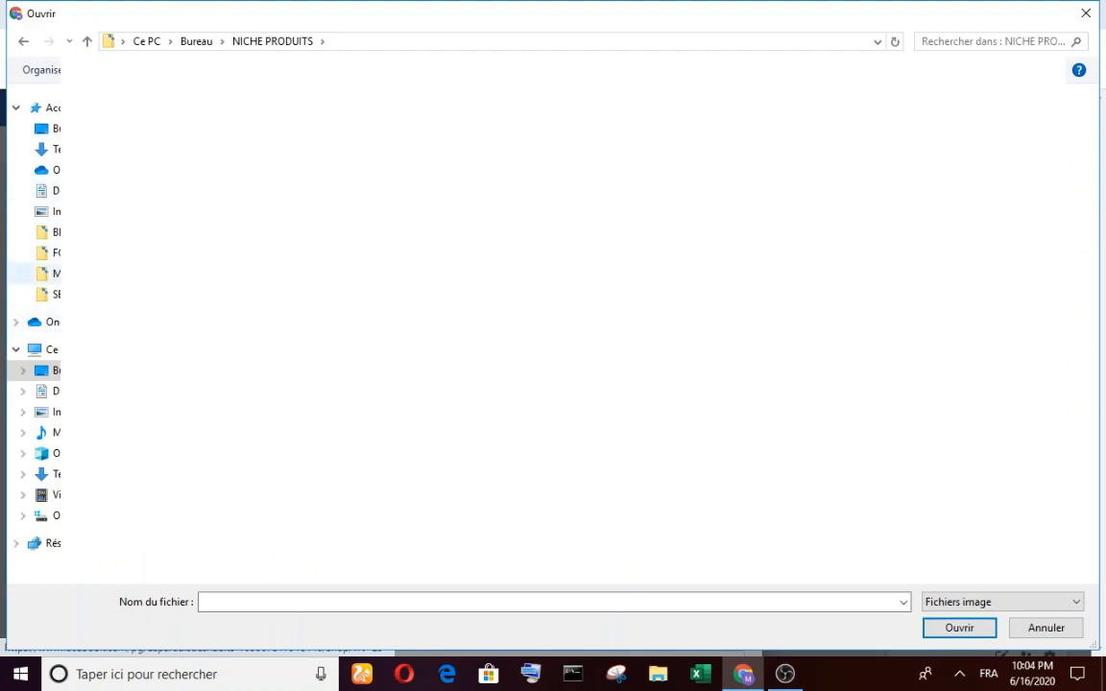
{"action": "left_click", "coordinate": [48, 274]}
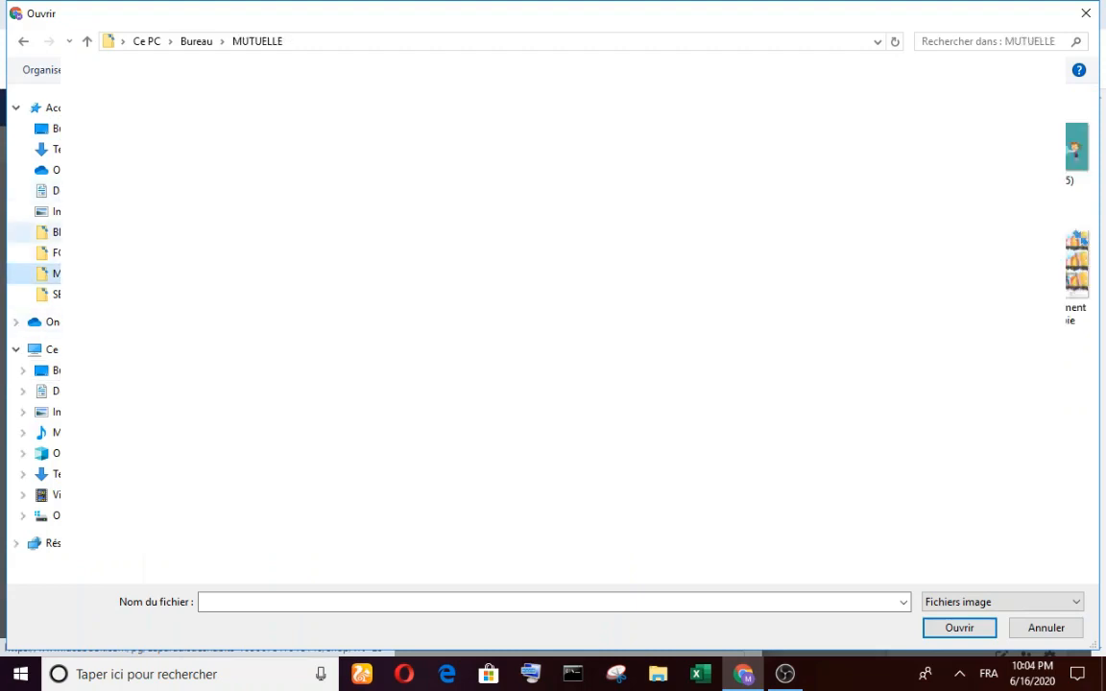
{"action": "left_click", "coordinate": [48, 232]}
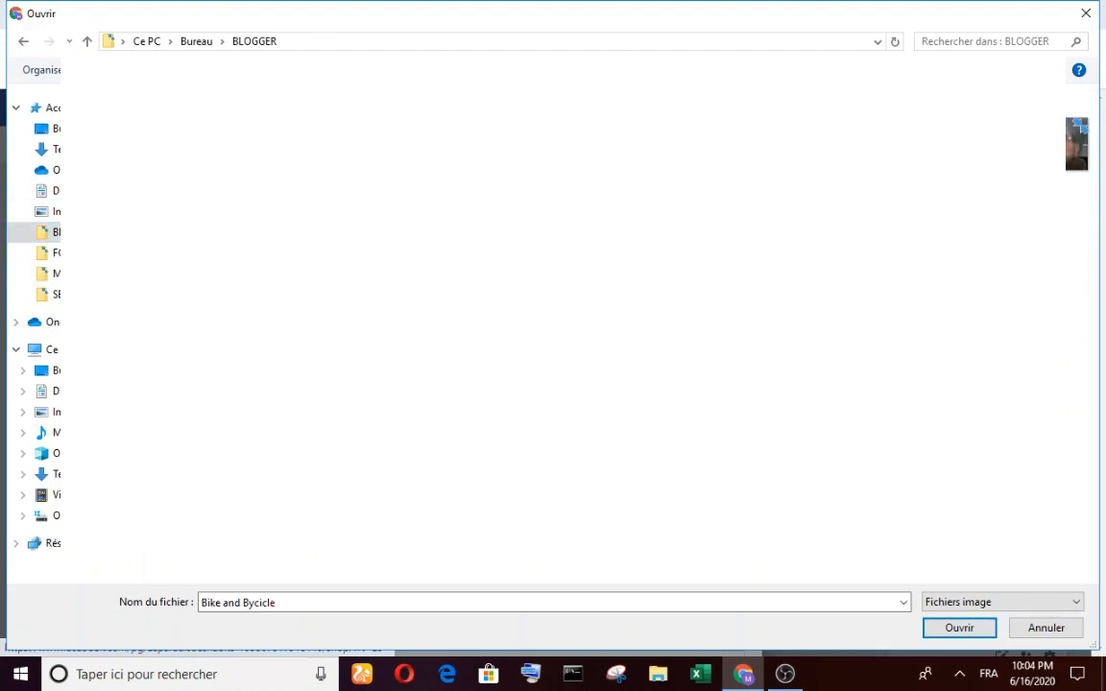
{"action": "left_click", "coordinate": [938, 628]}
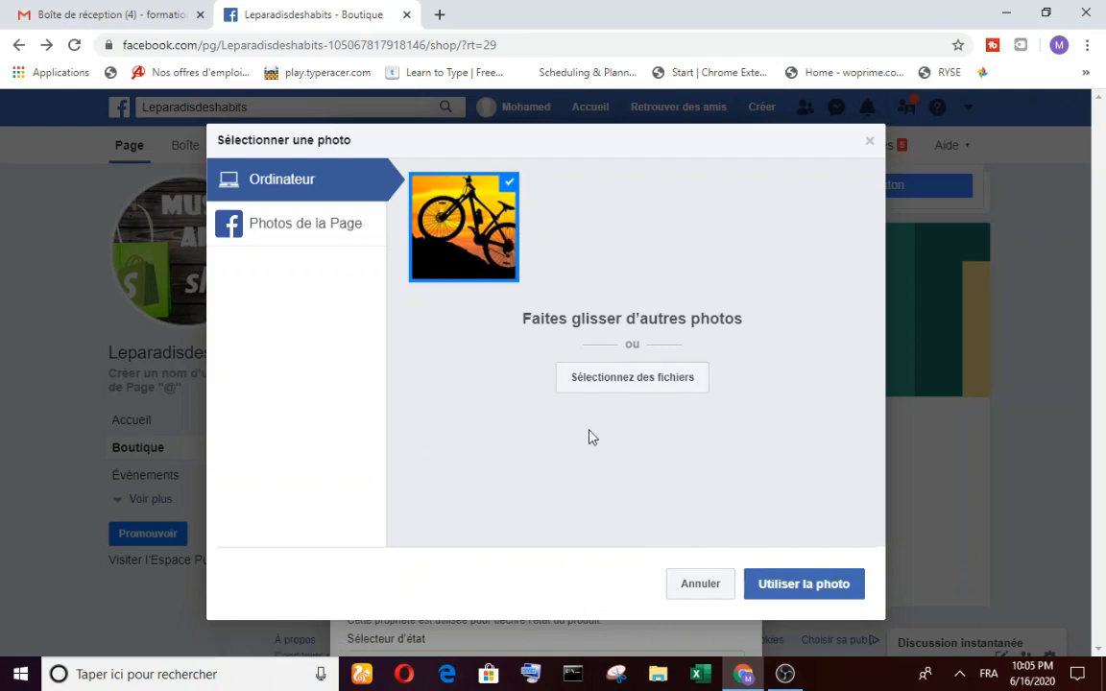
{"action": "left_click", "coordinate": [816, 587]}
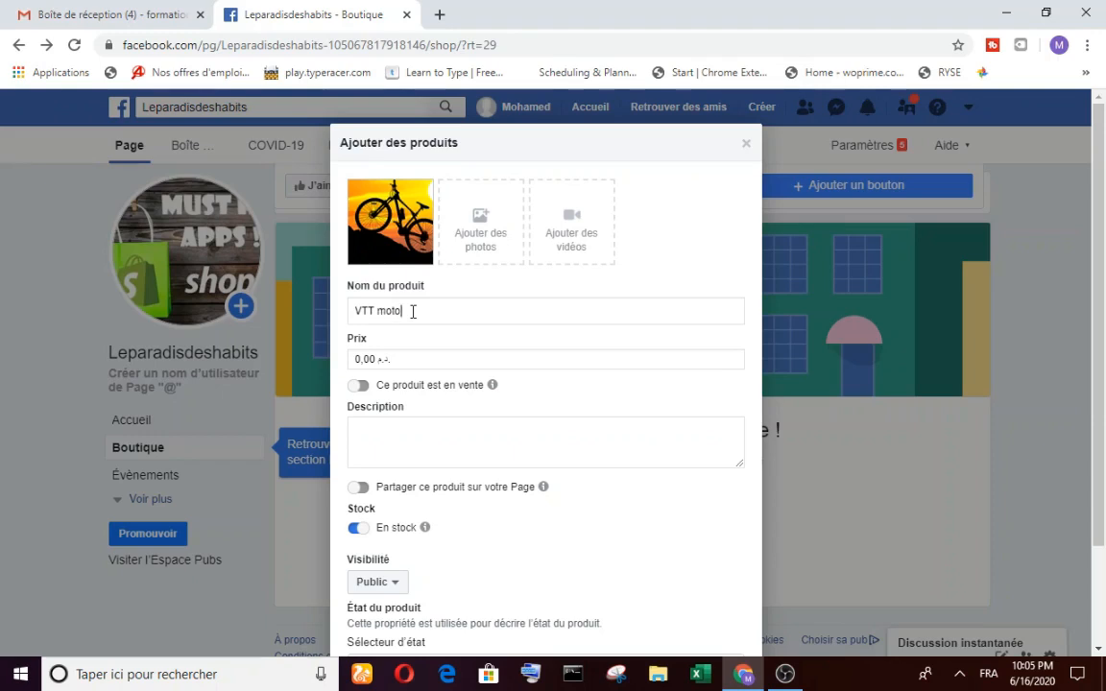
Name the product "VTT motobecane" and set its price to 1900 dirhams.
{"action": "type", "text": "ecane"}
{"action": "left_click", "coordinate": [404, 361]}
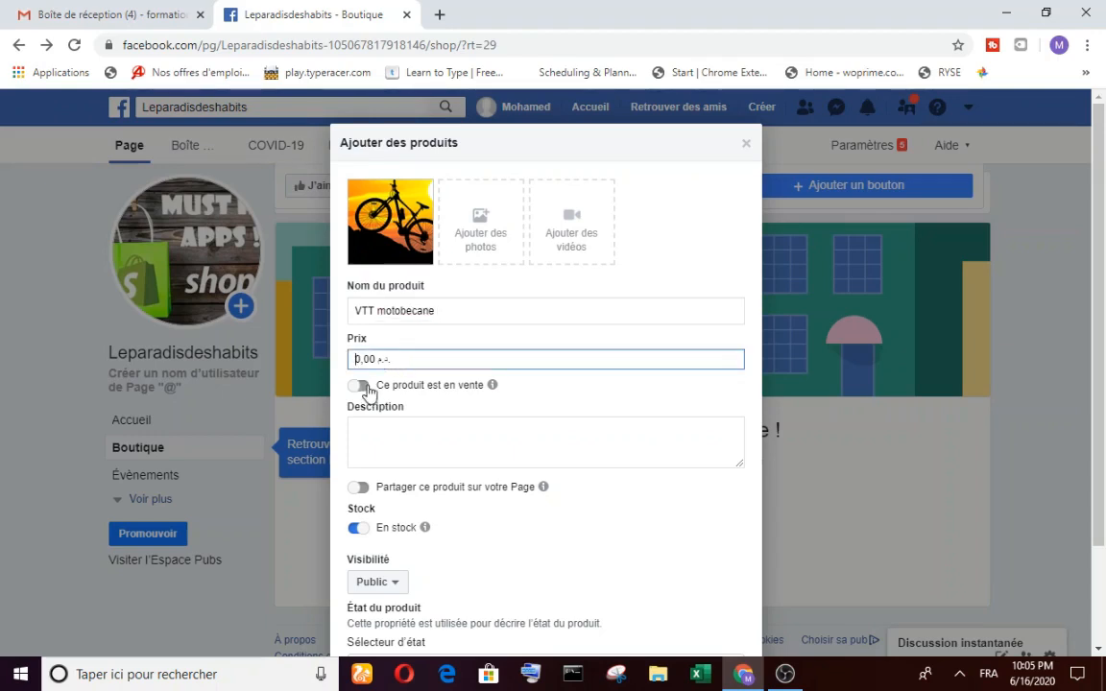
{"action": "type", "text": "&çà"}
{"action": "key", "text": "BackSpace"}
{"action": "key", "text": "BackSpace"}
{"action": "key", "text": "BackSpace"}
{"action": "type", "text": "190"}
{"action": "left_click", "coordinate": [445, 448]}
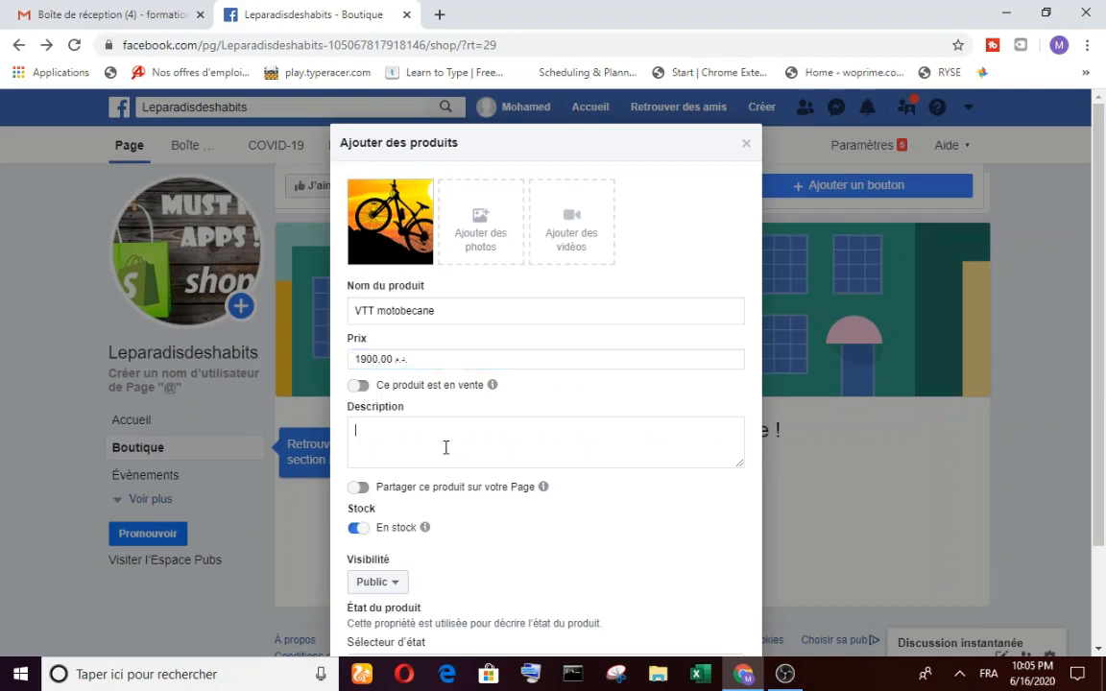
Mark the product as on sale with a reduced price of 2500, and enter the description "CE VELO EST TRES SOLIDE".
{"action": "left_click", "coordinate": [359, 385]}
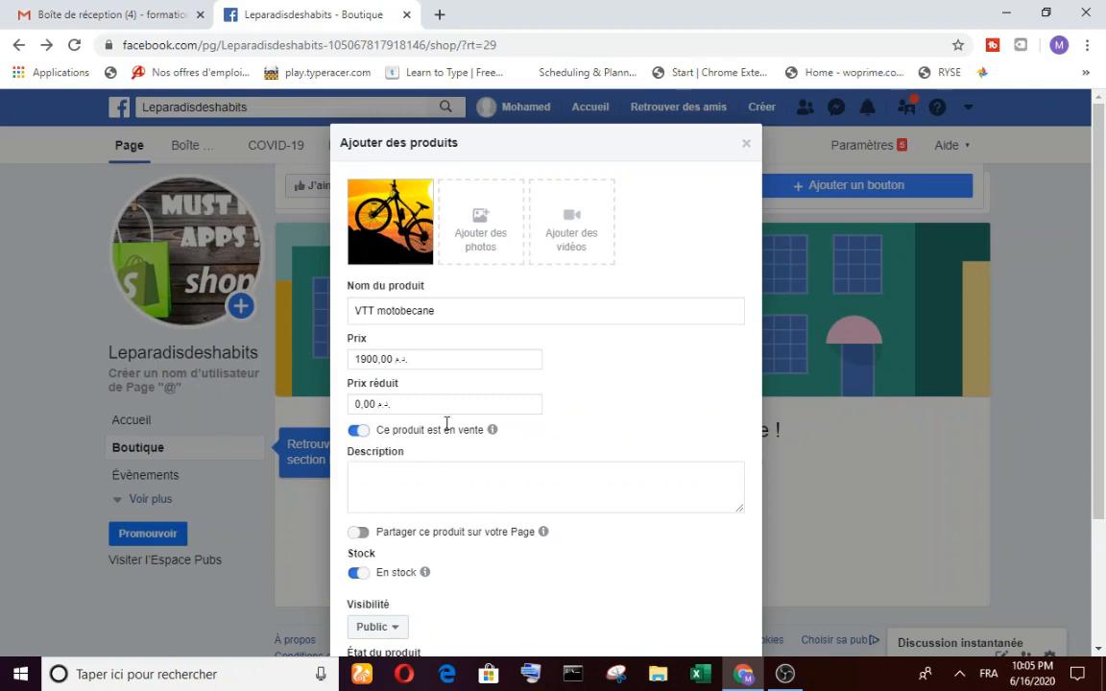
{"action": "left_click", "coordinate": [357, 404]}
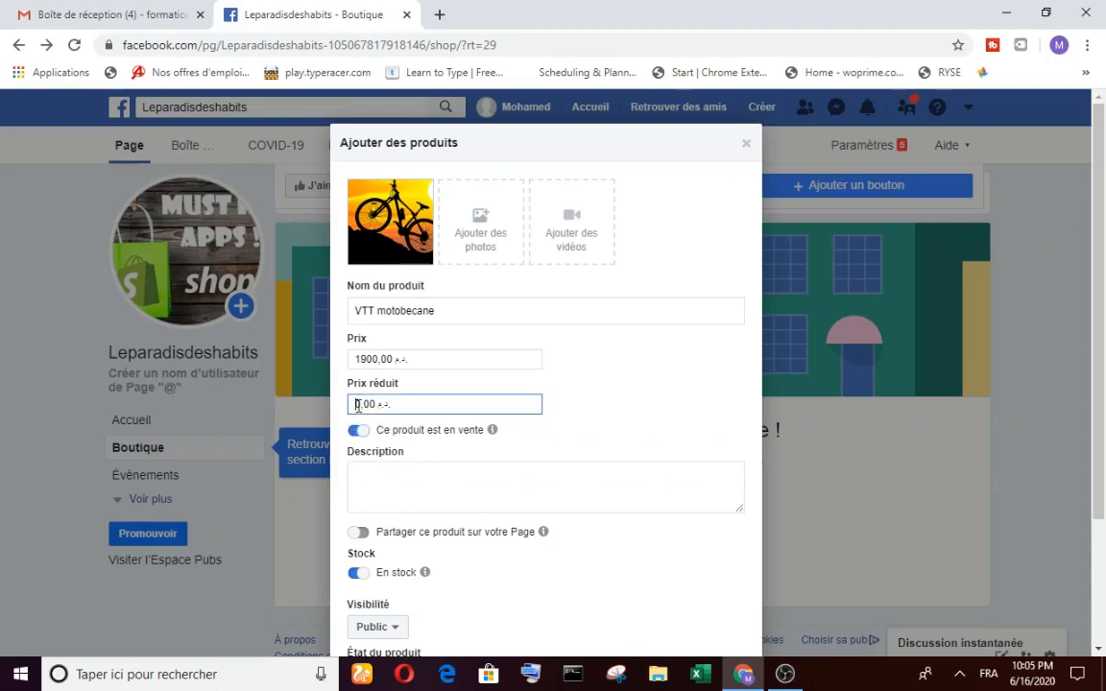
{"action": "type", "text": "250"}
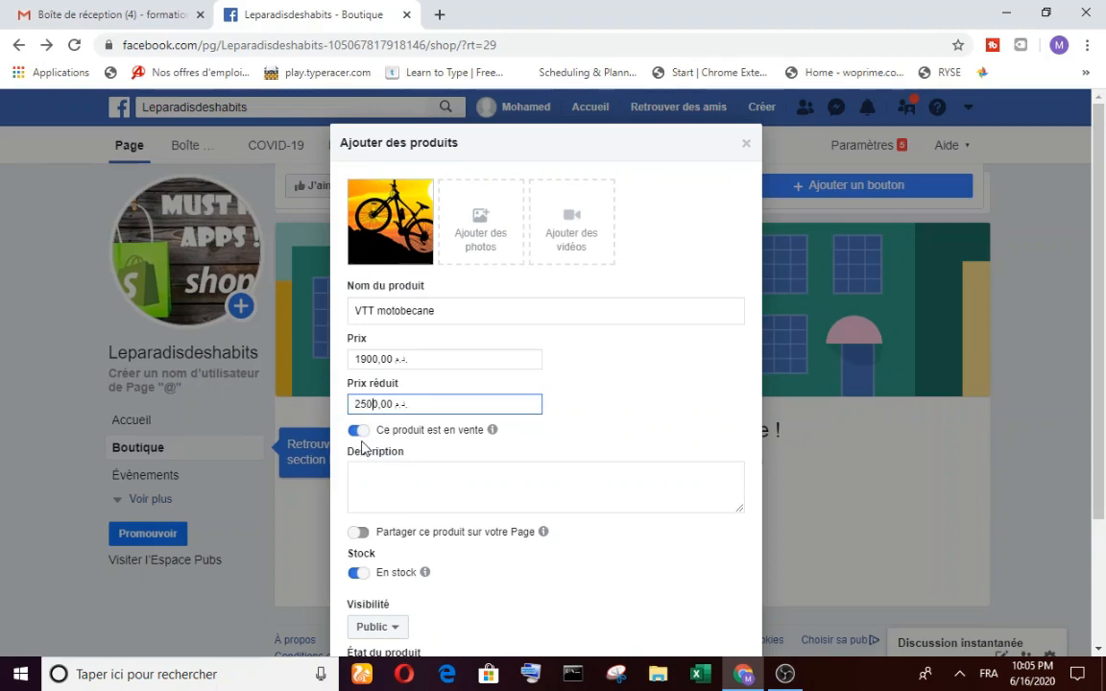
{"action": "left_click", "coordinate": [395, 478]}
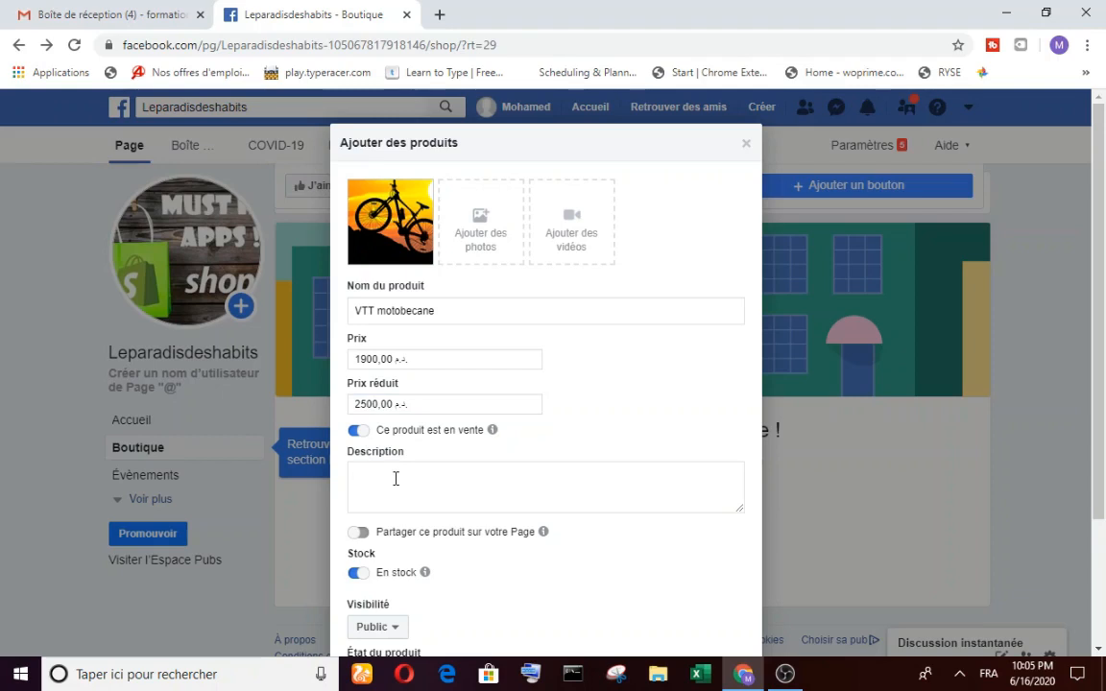
{"action": "type", "text": "CE VELO EST TRES SOLIDE"}
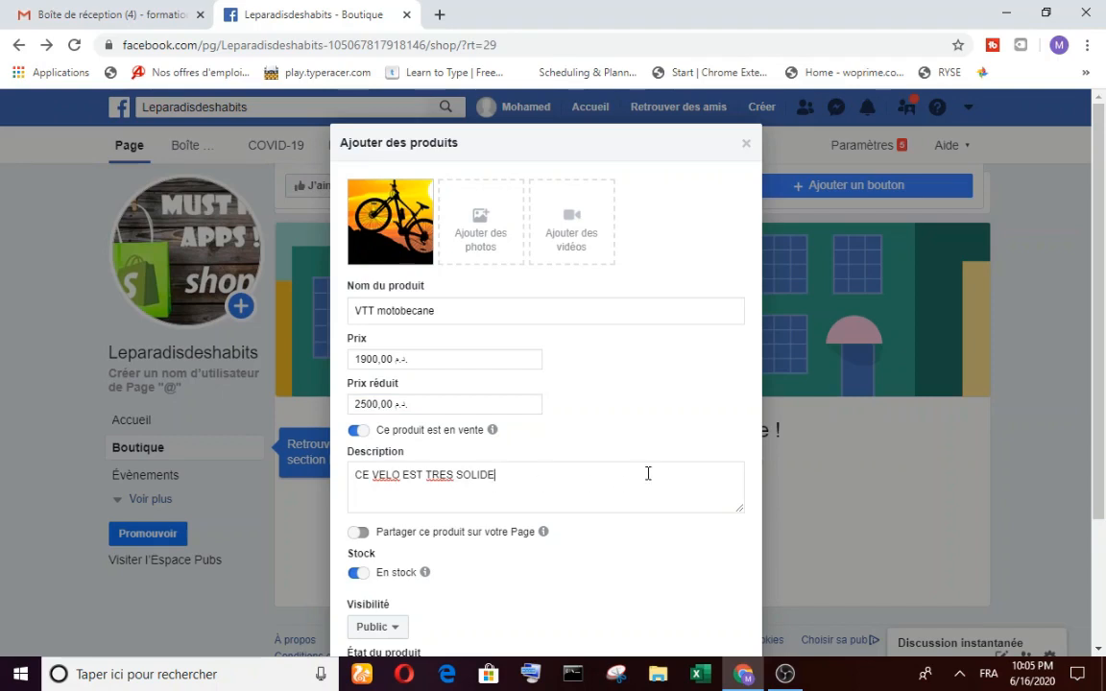
Keep the product's visibility at Public and its condition at Neuf, and try to add it to the shop.
{"action": "scroll", "coordinate": [1104, 504], "scroll_direction": "down", "scroll_amount": 1}
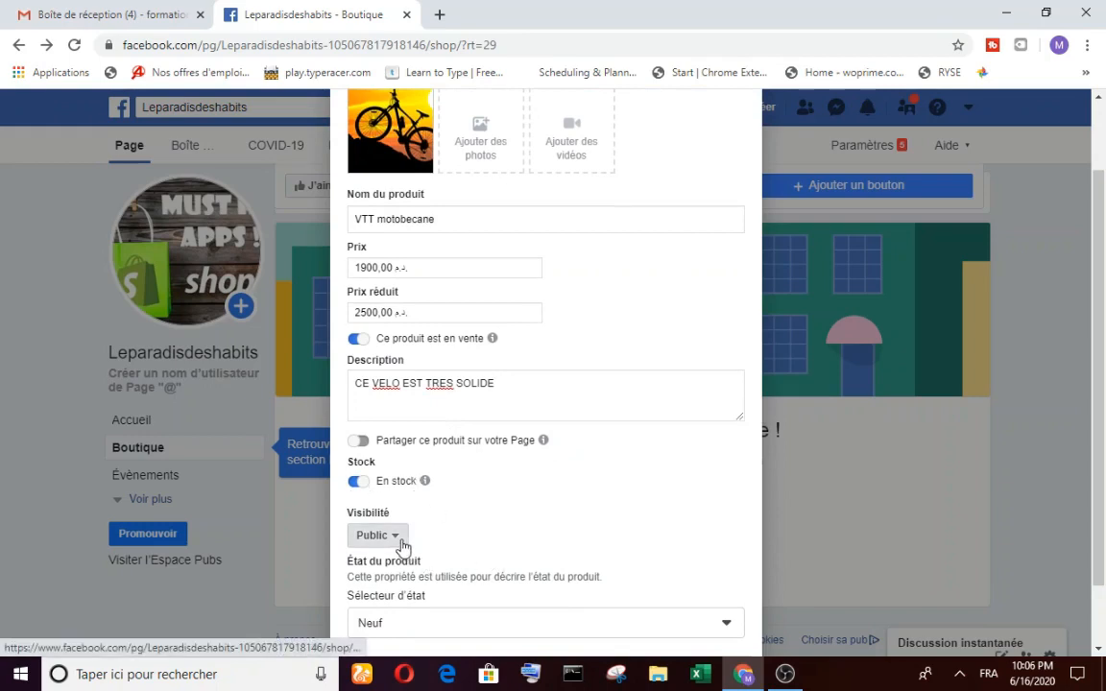
{"action": "left_click", "coordinate": [401, 544]}
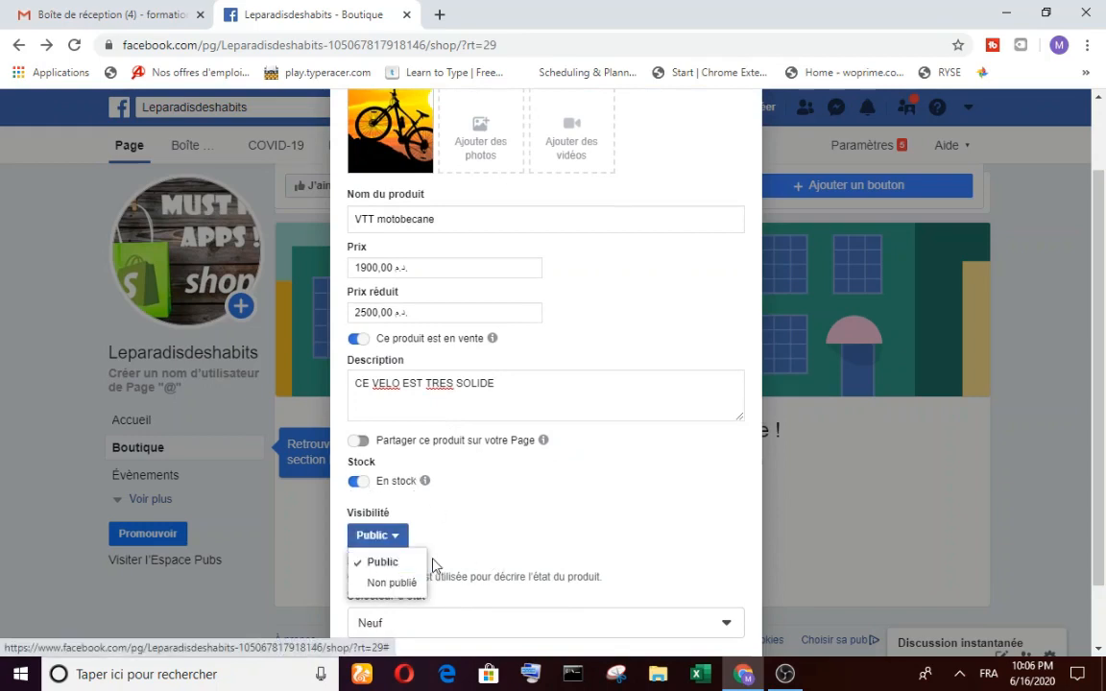
{"action": "left_click", "coordinate": [535, 516]}
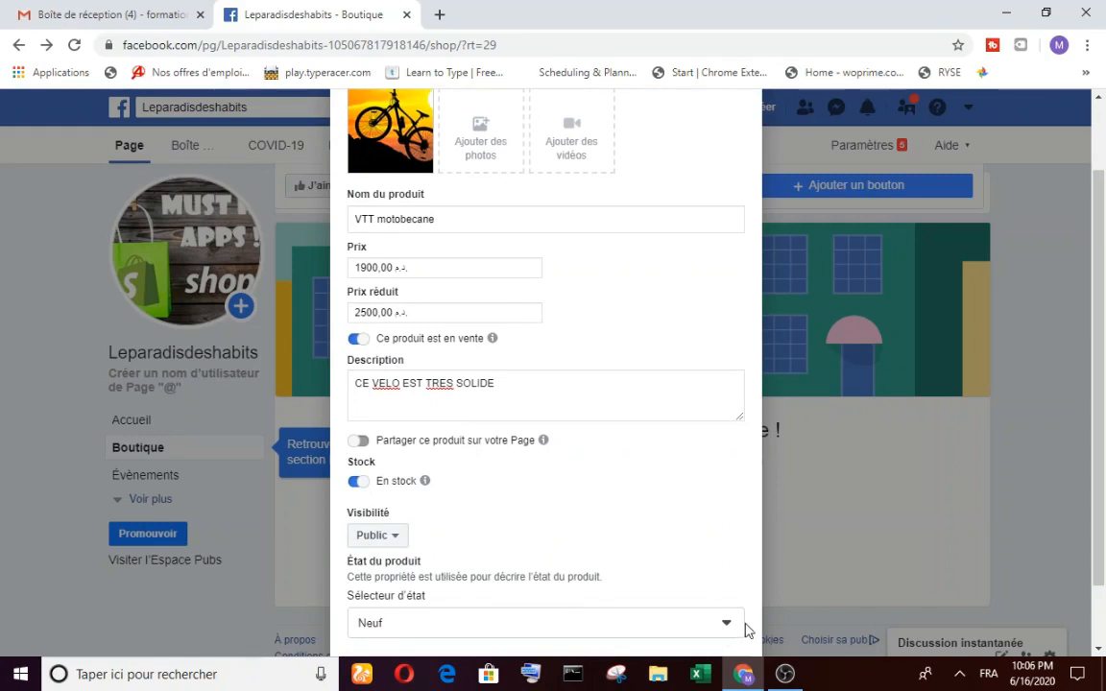
{"action": "scroll", "coordinate": [1094, 566], "scroll_direction": "down", "scroll_amount": 2}
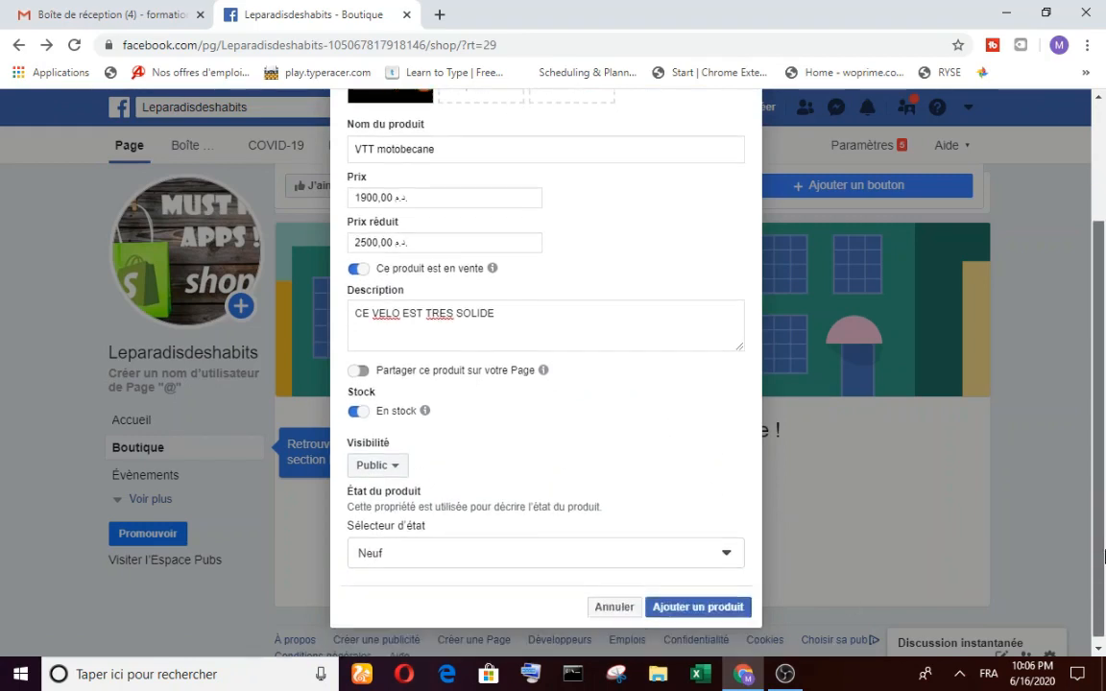
{"action": "left_click", "coordinate": [729, 549]}
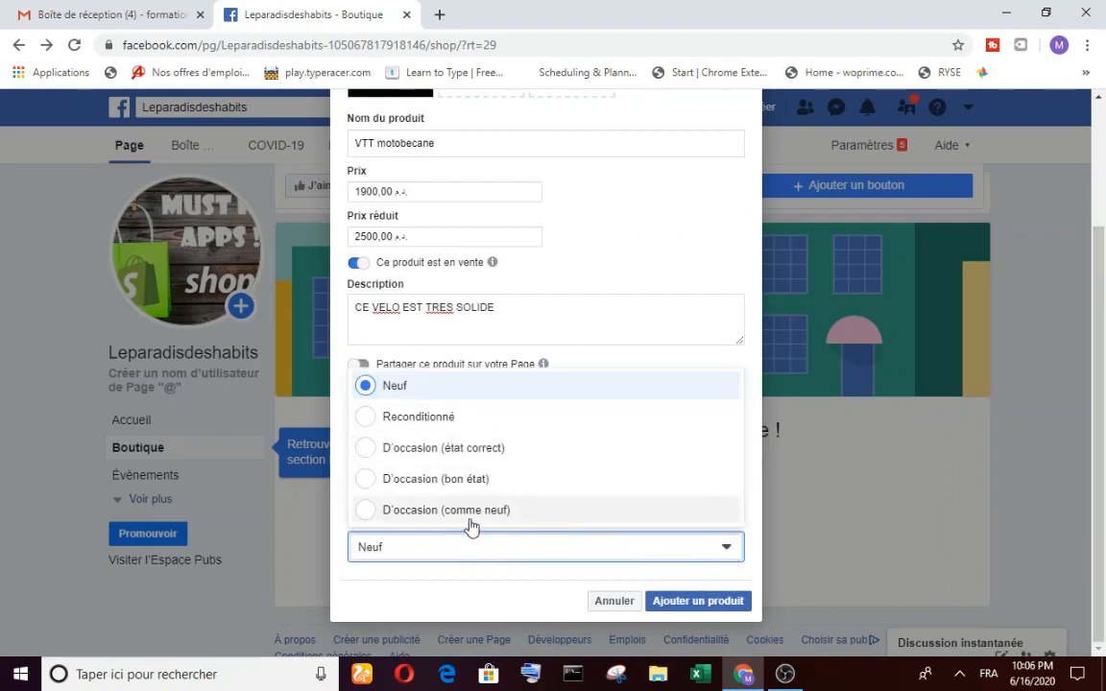
{"action": "left_click", "coordinate": [453, 397]}
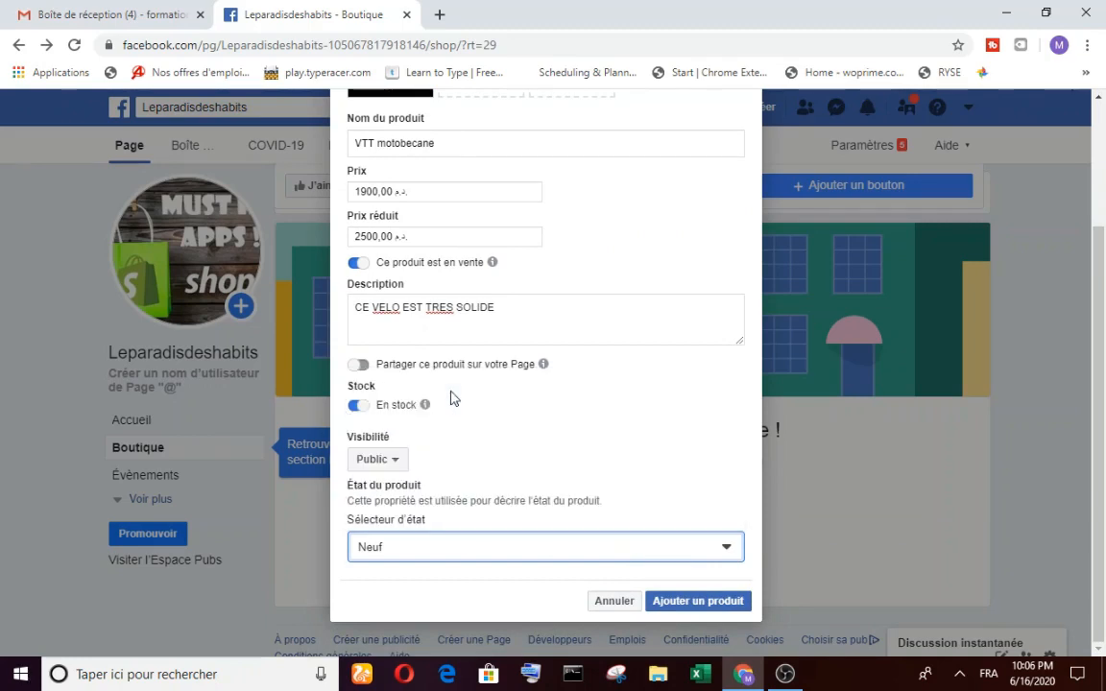
{"action": "left_click", "coordinate": [689, 611]}
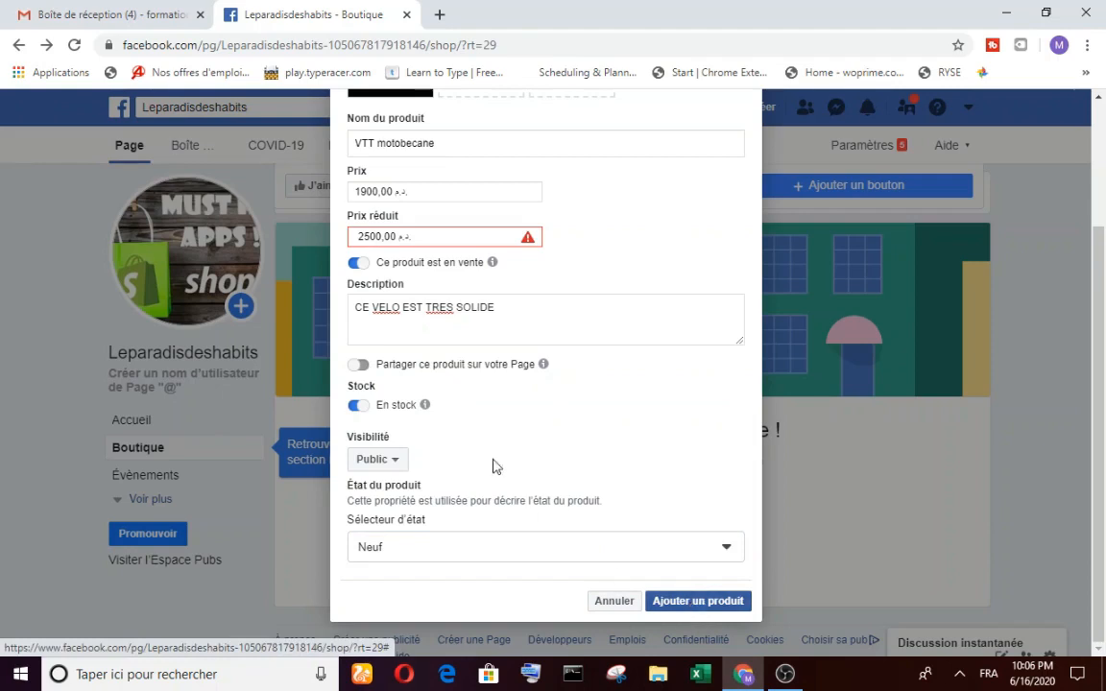
Set the product's reduced price to 1500 and add the product to the shop.
{"action": "mouse_move", "coordinate": [389, 236]}
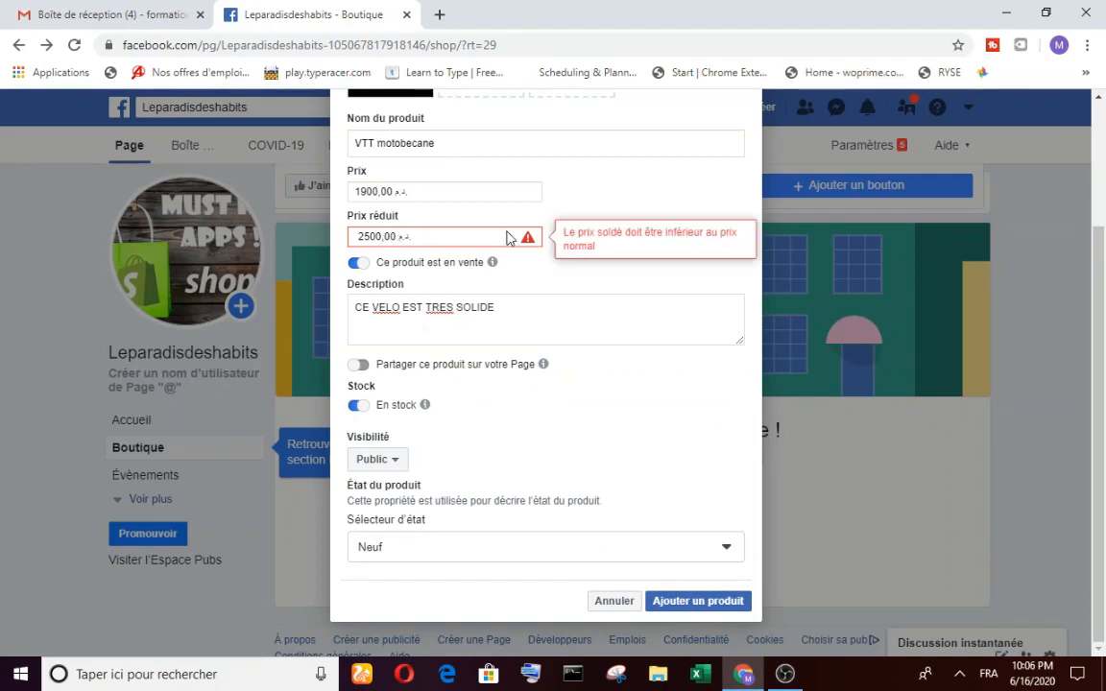
{"action": "left_click", "coordinate": [368, 237]}
{"action": "key", "text": "BackSpace"}
{"action": "type", "text": "1"}
{"action": "left_click", "coordinate": [707, 606]}
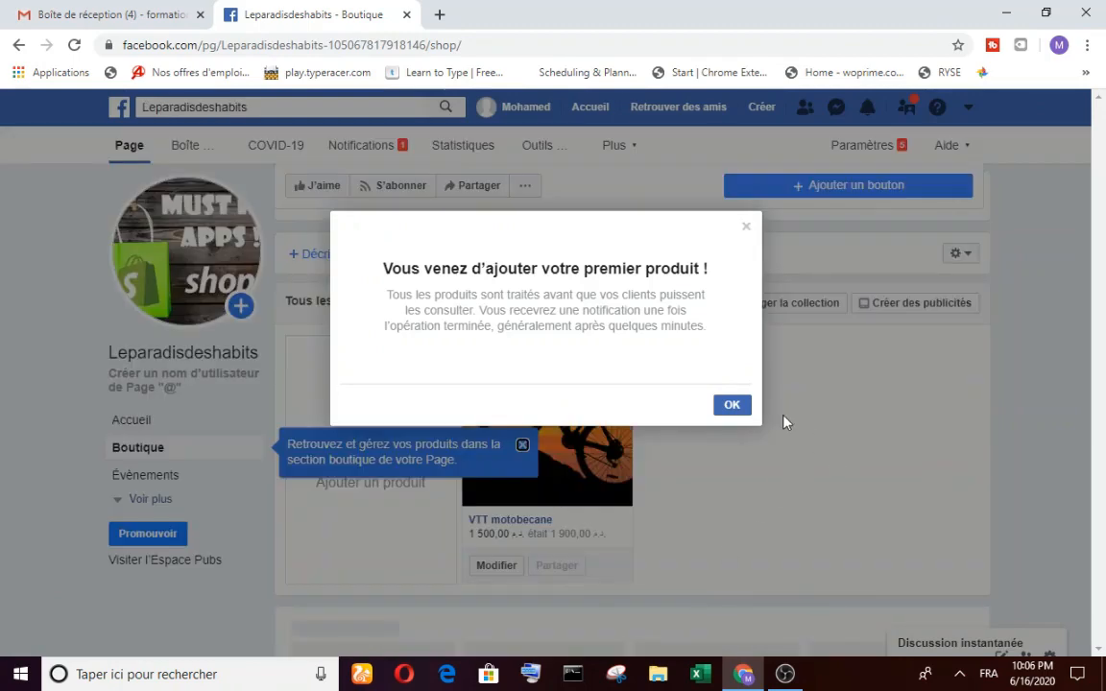
Dismiss the first-product confirmation, look over the Boutique and open the VTT motobecane product details.
{"action": "left_click", "coordinate": [732, 410]}
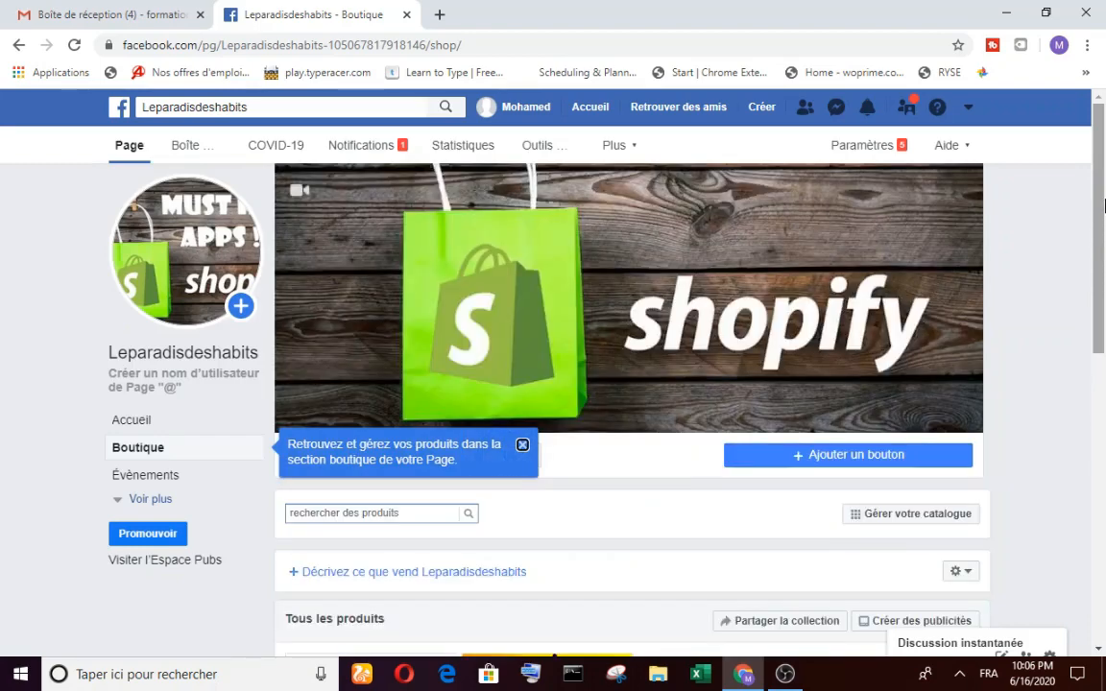
{"action": "left_click_drag", "start_coordinate": [1104, 205], "coordinate": [1104, 369]}
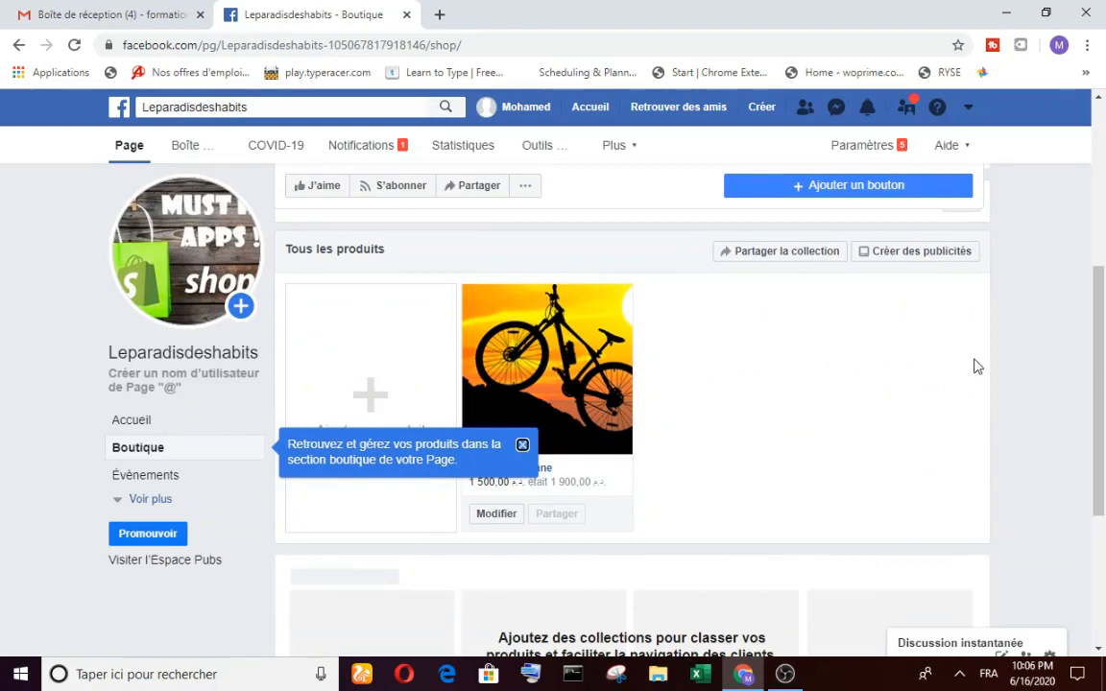
{"action": "left_click_drag", "start_coordinate": [1103, 381], "coordinate": [1104, 496]}
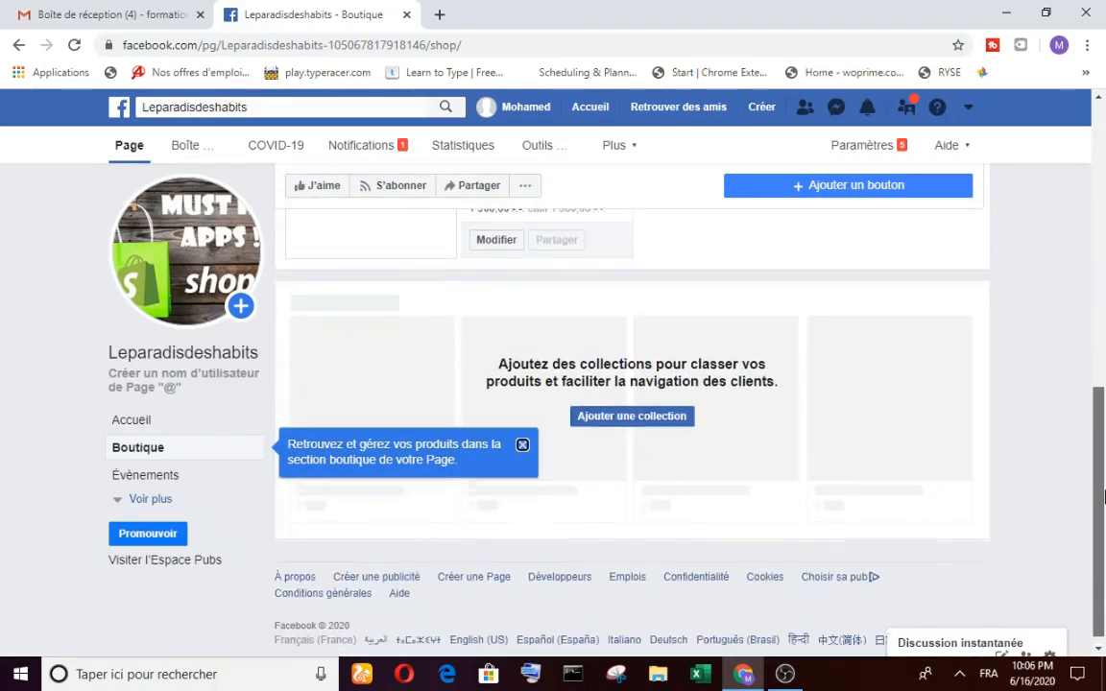
{"action": "scroll", "coordinate": [478, 355], "scroll_direction": "up", "scroll_amount": 2}
{"action": "left_click", "coordinate": [543, 324]}
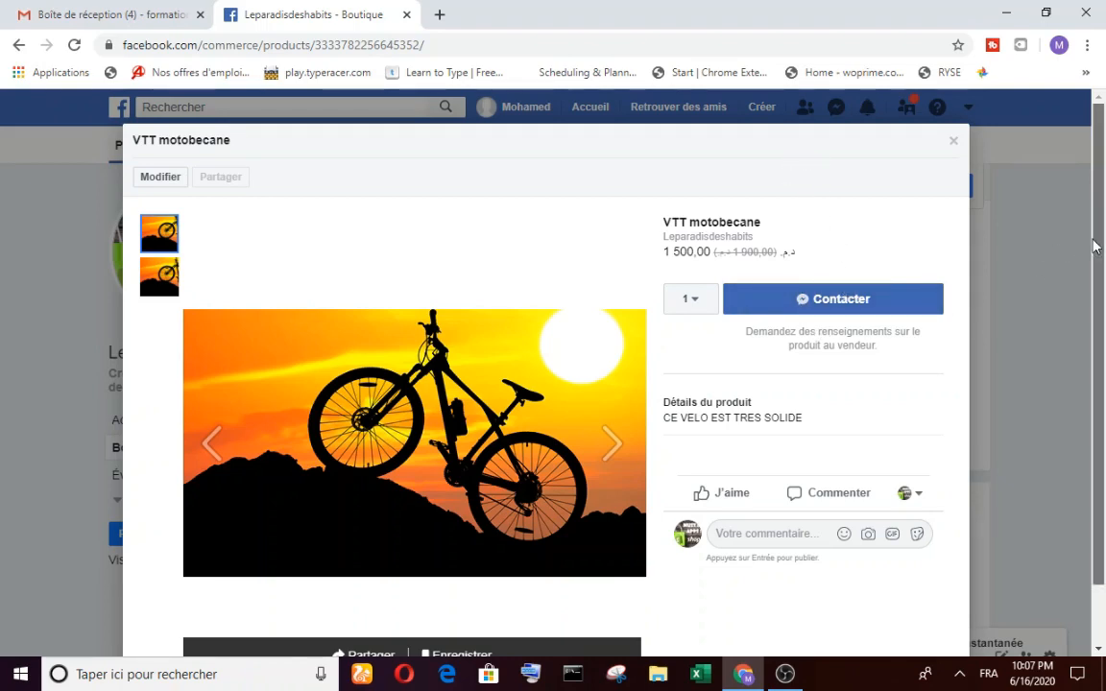
{"action": "scroll", "coordinate": [1093, 240], "scroll_direction": "down", "scroll_amount": 1}
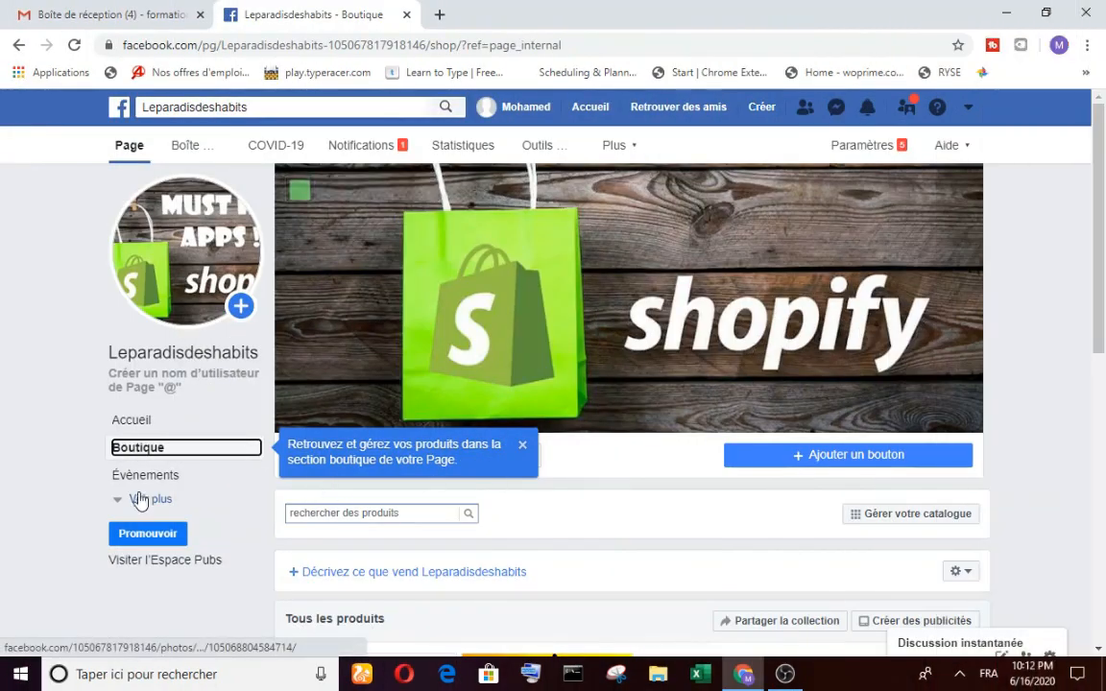
Return to the Boutique, review the VTT motobecane product's price, description and contact option, and close its details.
{"action": "left_click", "coordinate": [183, 450]}
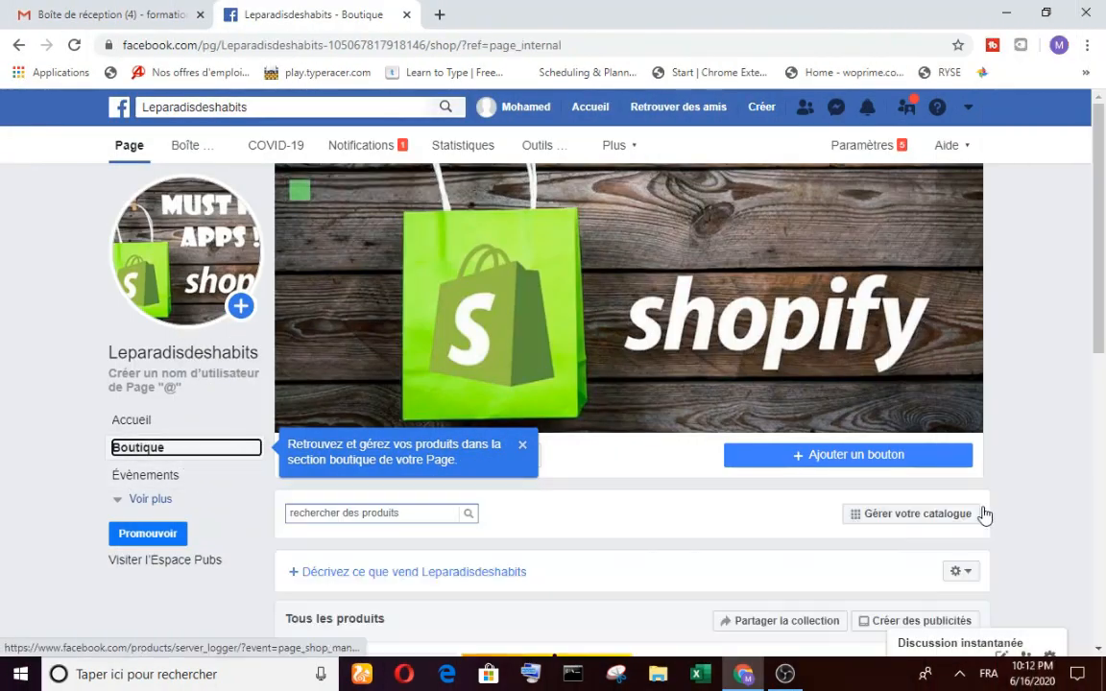
{"action": "scroll", "coordinate": [1104, 363], "scroll_direction": "down", "scroll_amount": 2}
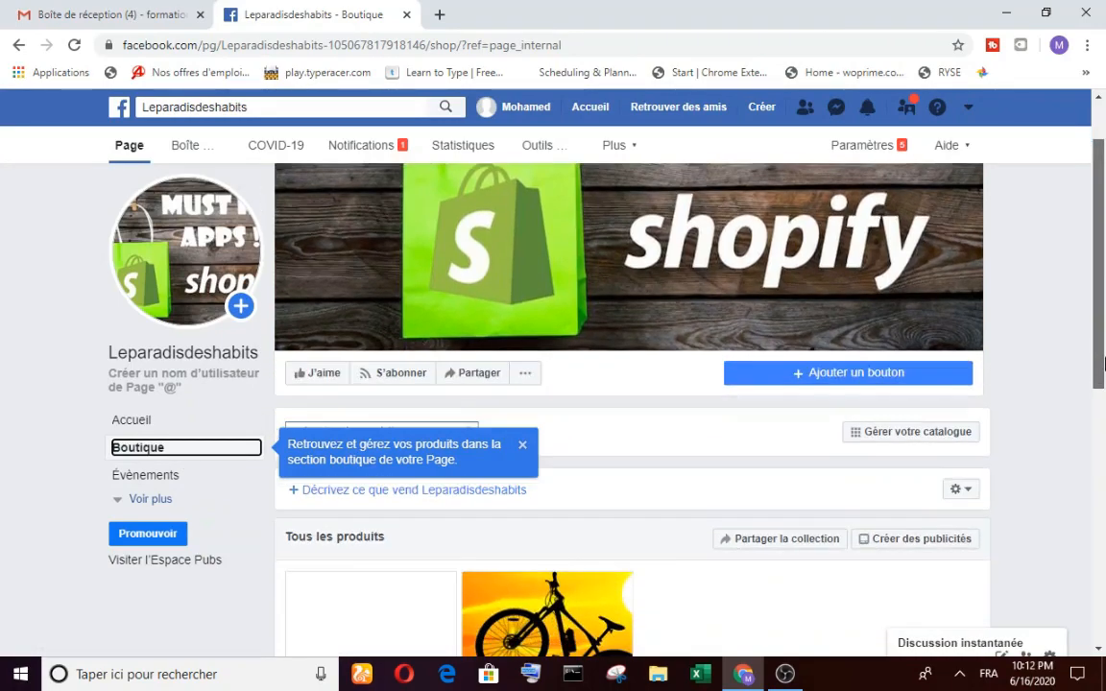
{"action": "left_click_drag", "start_coordinate": [1103, 362], "coordinate": [1104, 464]}
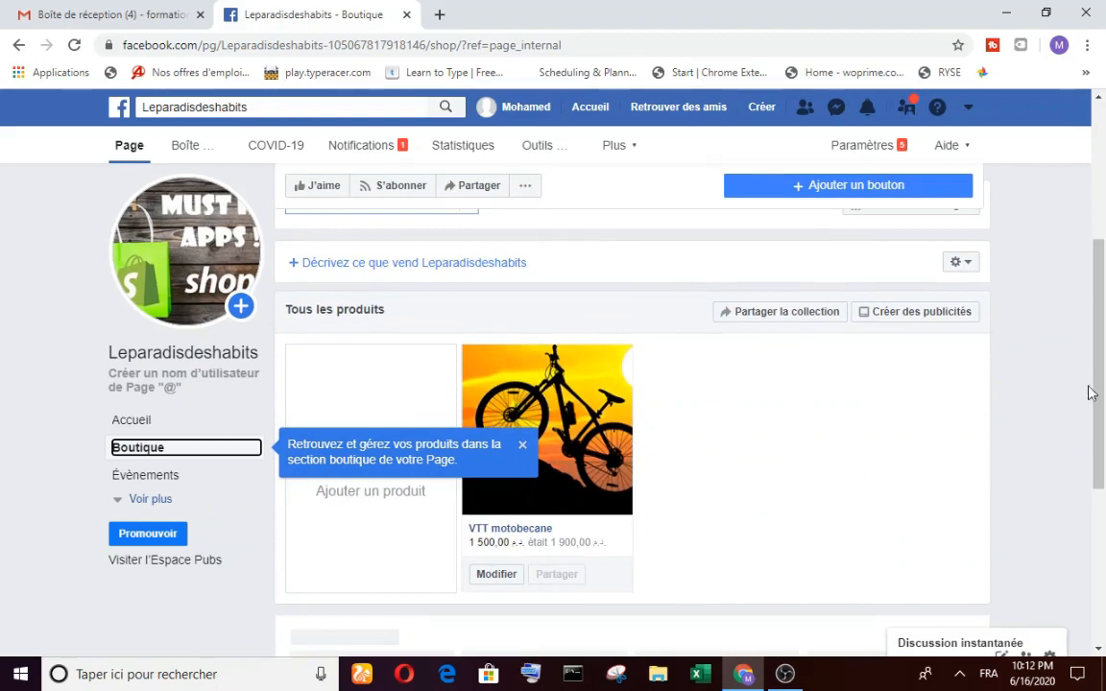
{"action": "scroll", "coordinate": [1088, 392], "scroll_direction": "down", "scroll_amount": 1}
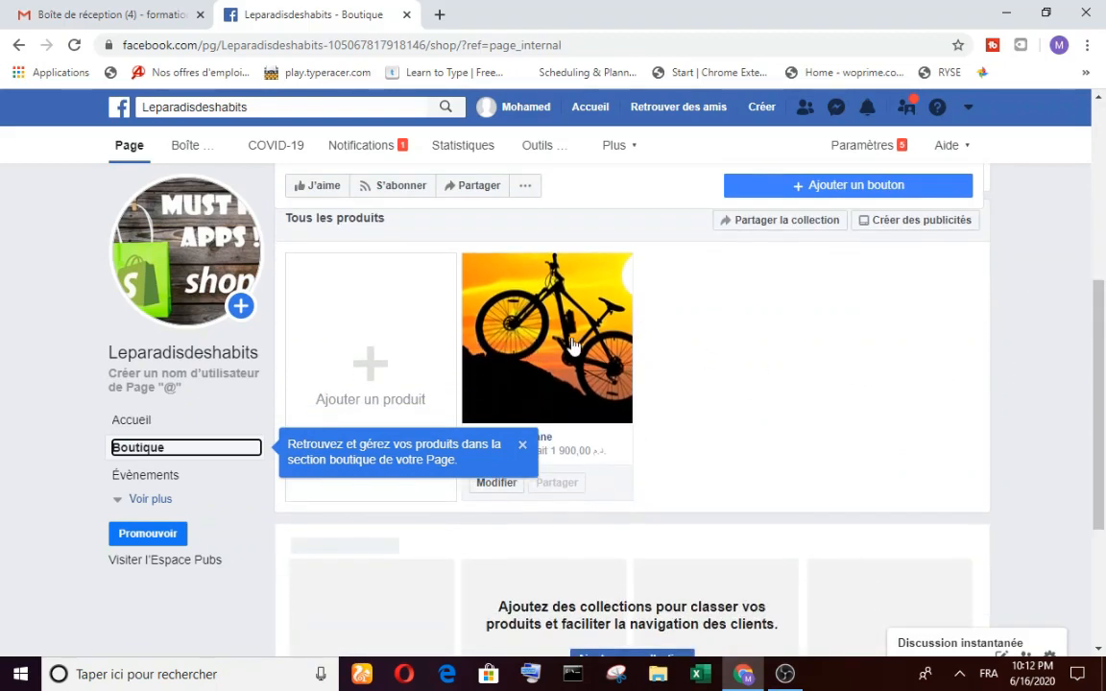
{"action": "left_click", "coordinate": [572, 345]}
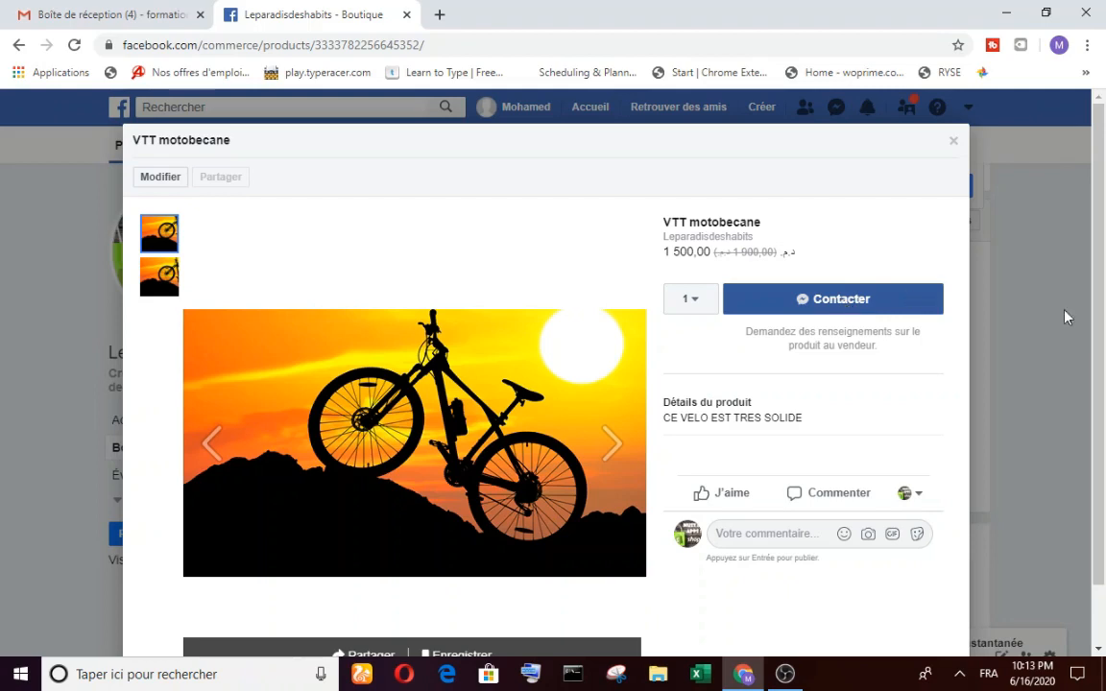
{"action": "scroll", "coordinate": [1102, 344], "scroll_direction": "down", "scroll_amount": 1}
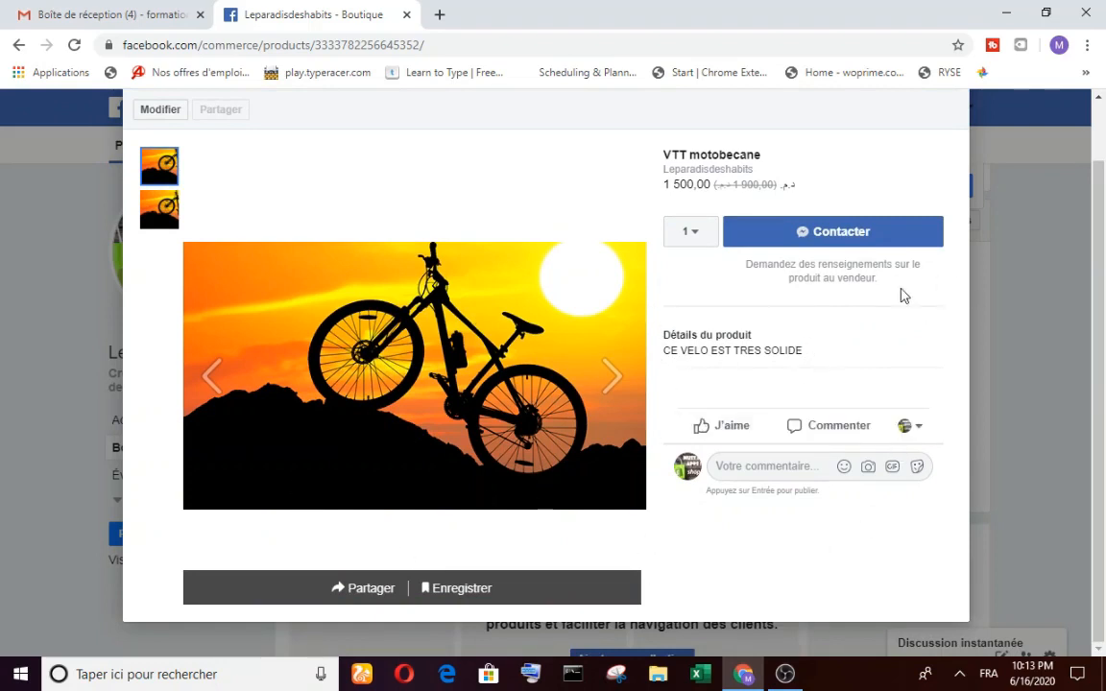
{"action": "left_click", "coordinate": [1048, 122]}
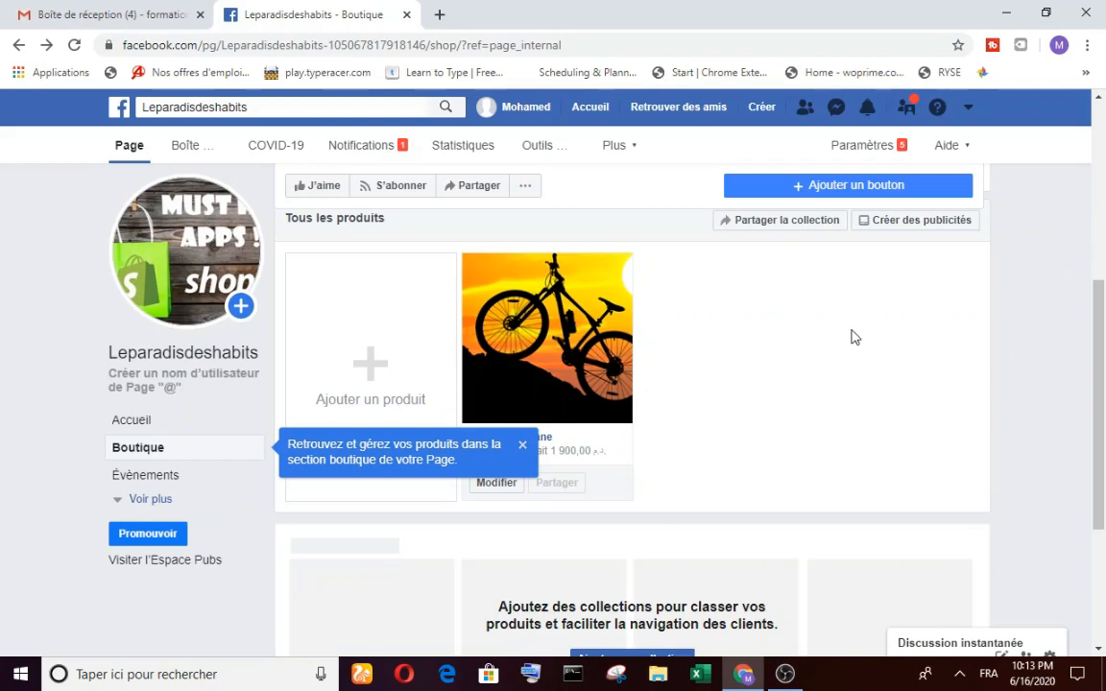
Open the shop's collections management from the prompt to add a collection, and return to the Page's home.
{"action": "left_click_drag", "start_coordinate": [1104, 368], "coordinate": [1101, 468]}
{"action": "left_click", "coordinate": [663, 438]}
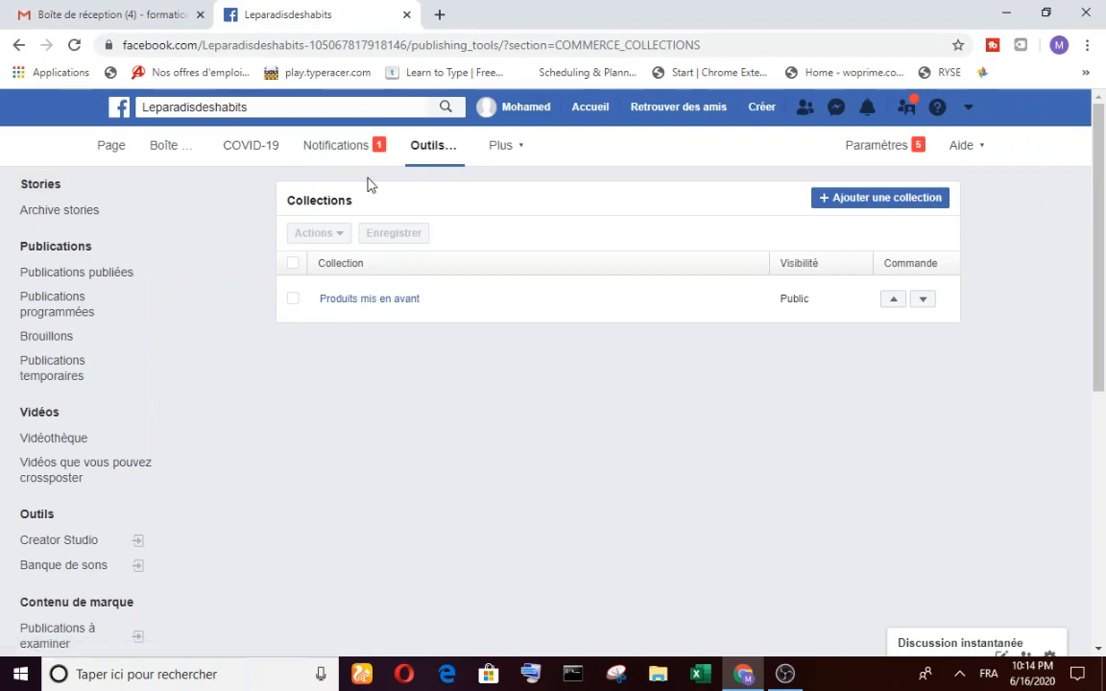
{"action": "left_click", "coordinate": [121, 145]}
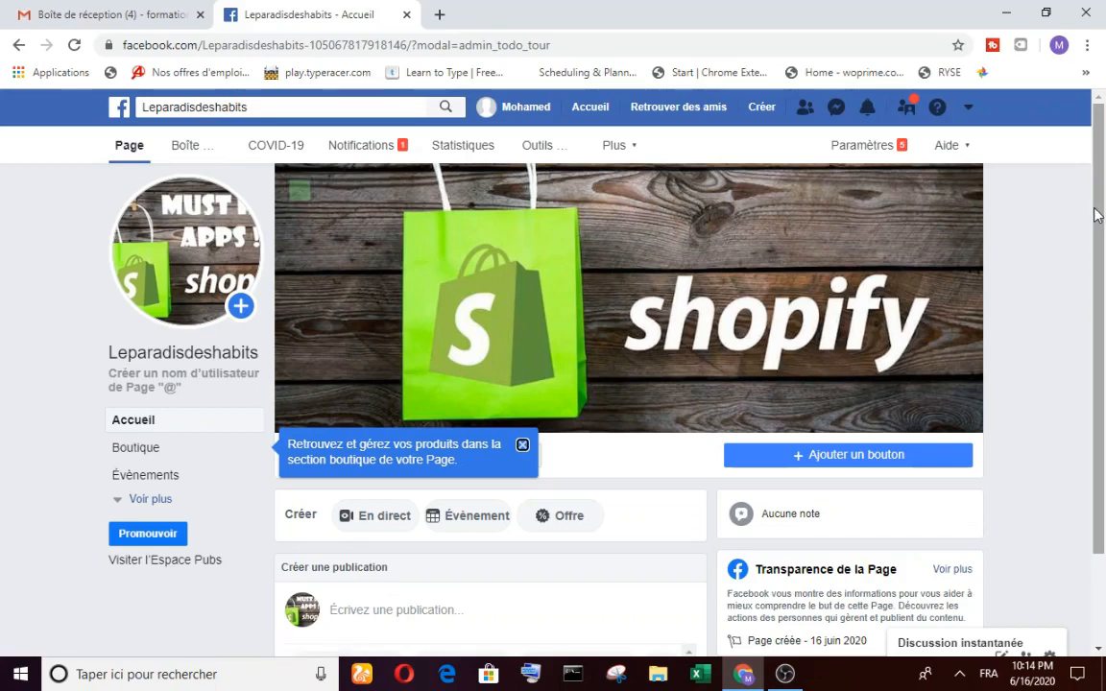
{"action": "left_click_drag", "start_coordinate": [1097, 218], "coordinate": [1103, 387]}
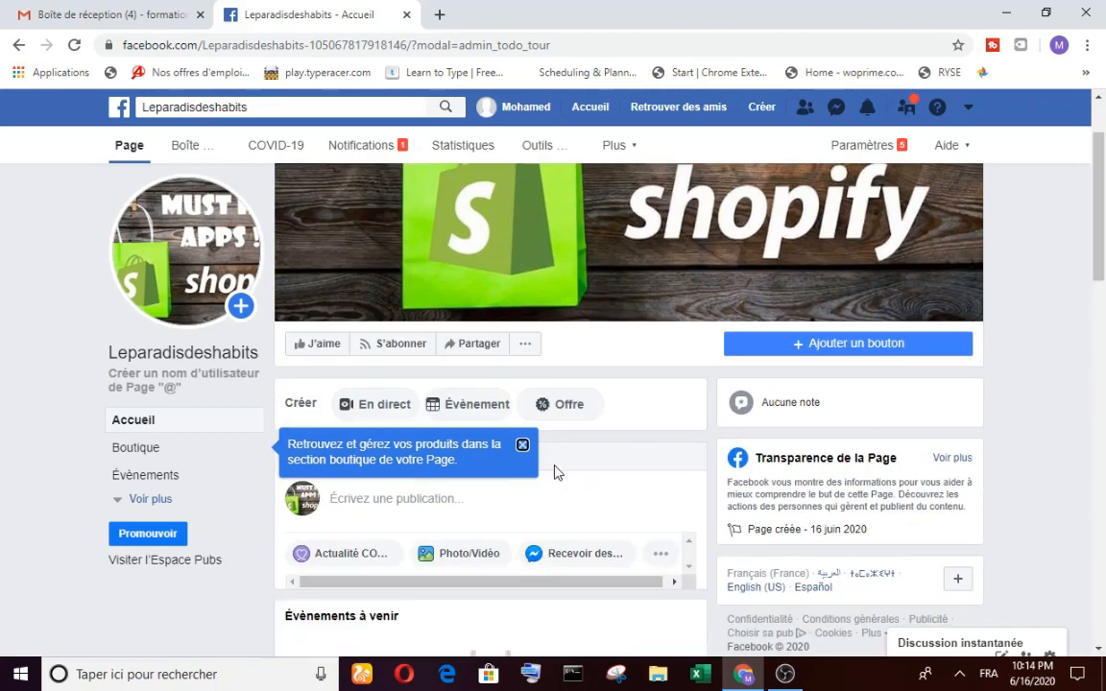
Start a new product in the Boutique using the photo "ما هو مستقبل التجارة الإلكترونية؟" from the BLOGGER folder.
{"action": "left_click", "coordinate": [137, 450]}
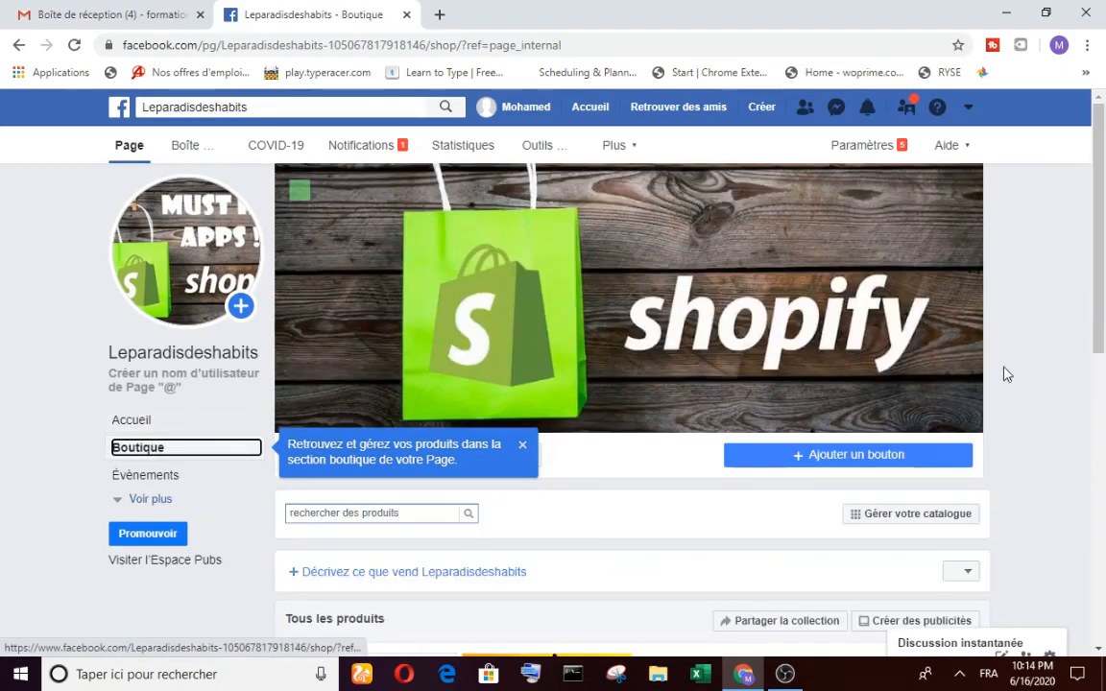
{"action": "left_click_drag", "start_coordinate": [1103, 312], "coordinate": [1103, 557]}
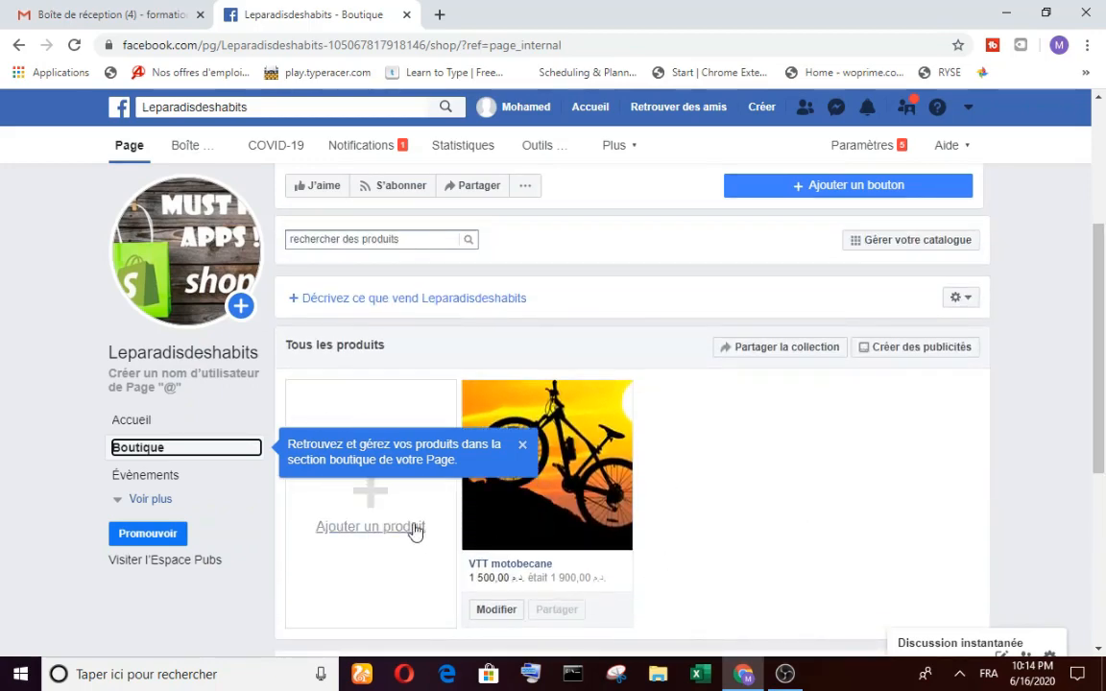
{"action": "left_click", "coordinate": [377, 507]}
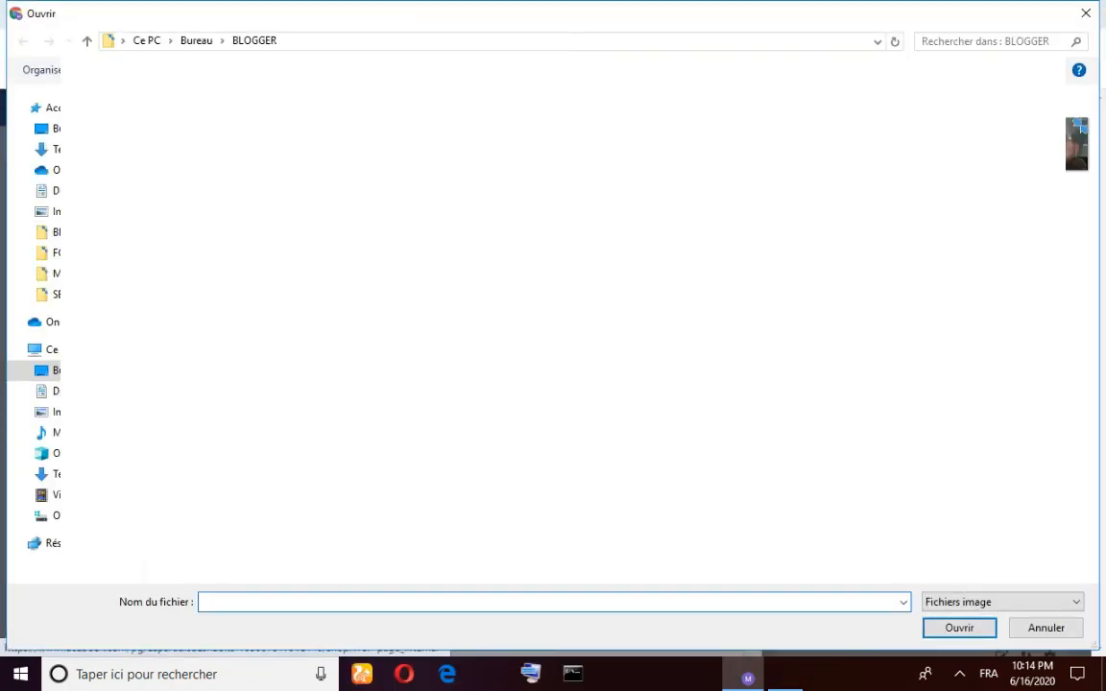
{"action": "type", "text": "ما هو مستقبل التجارة الإلكترونية؟"}
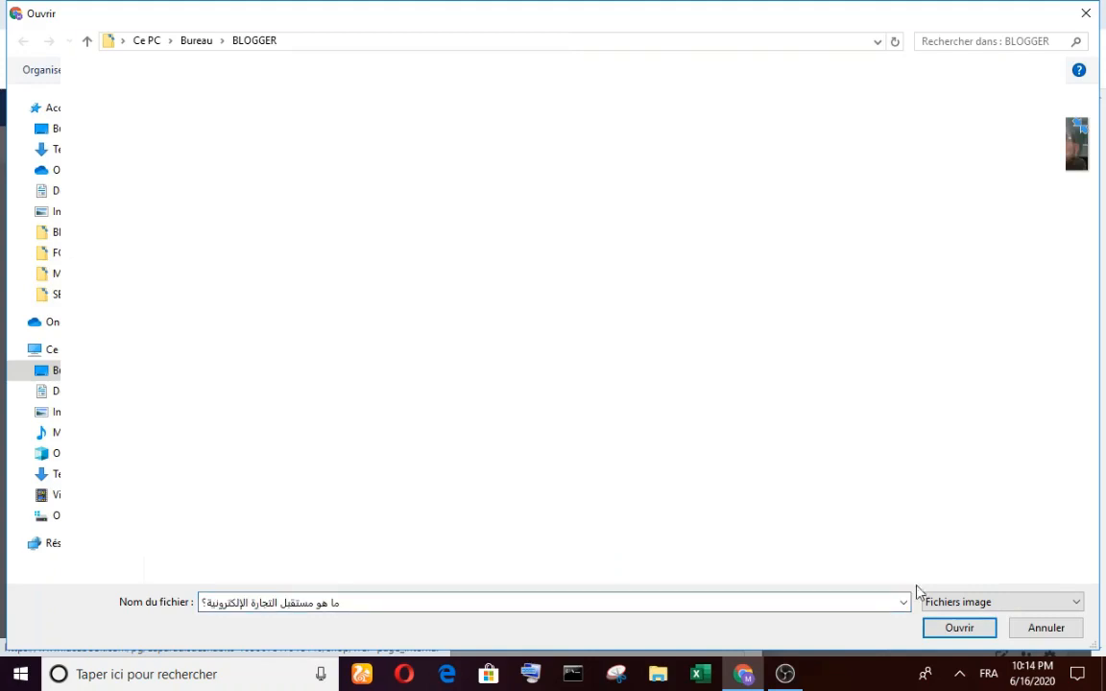
{"action": "left_click", "coordinate": [955, 631]}
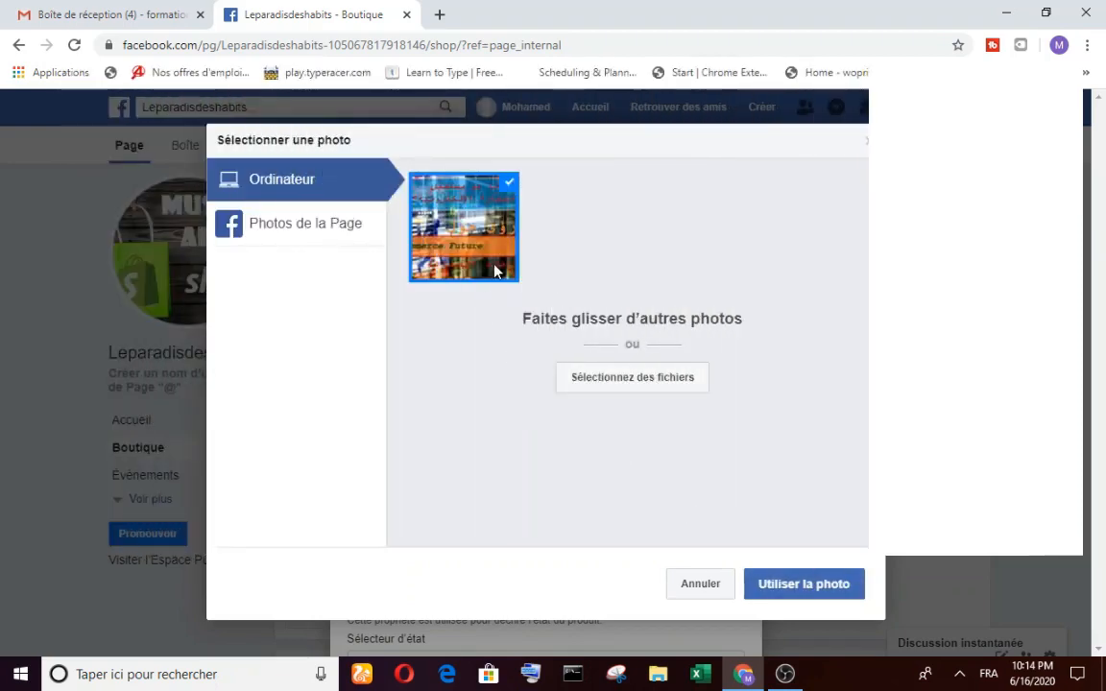
{"action": "left_click", "coordinate": [784, 596]}
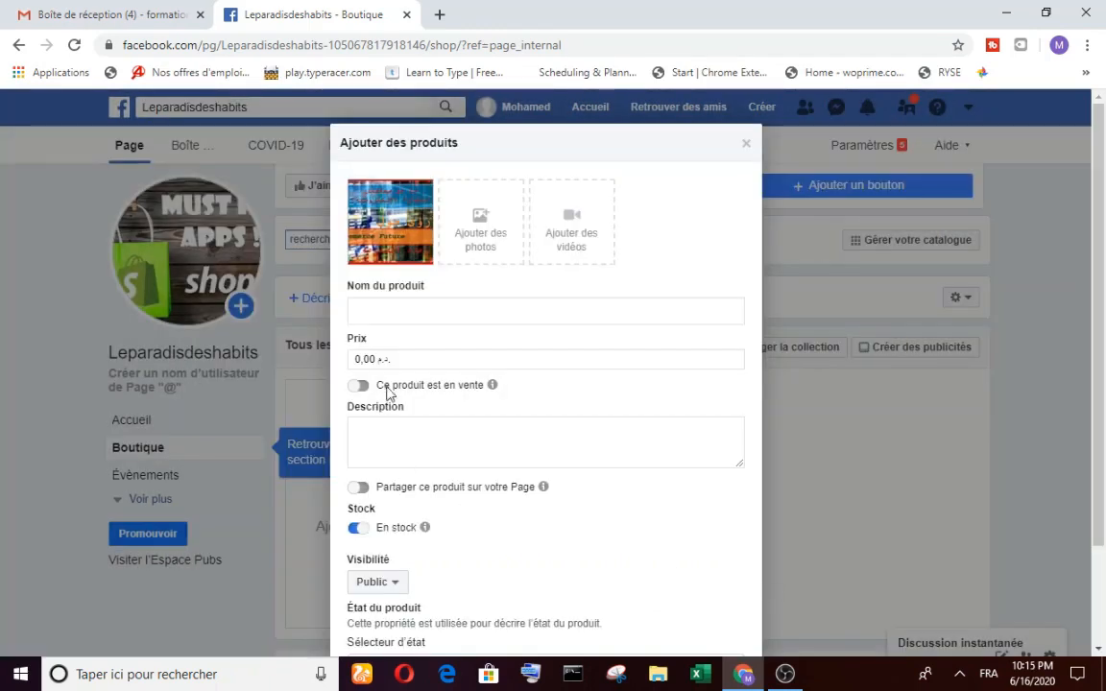
Name the product "DOUCHE ABS" and set its price to 150,00 dirhams.
{"action": "left_click", "coordinate": [438, 307]}
{"action": "type", "text": "DOUCHE ABS"}
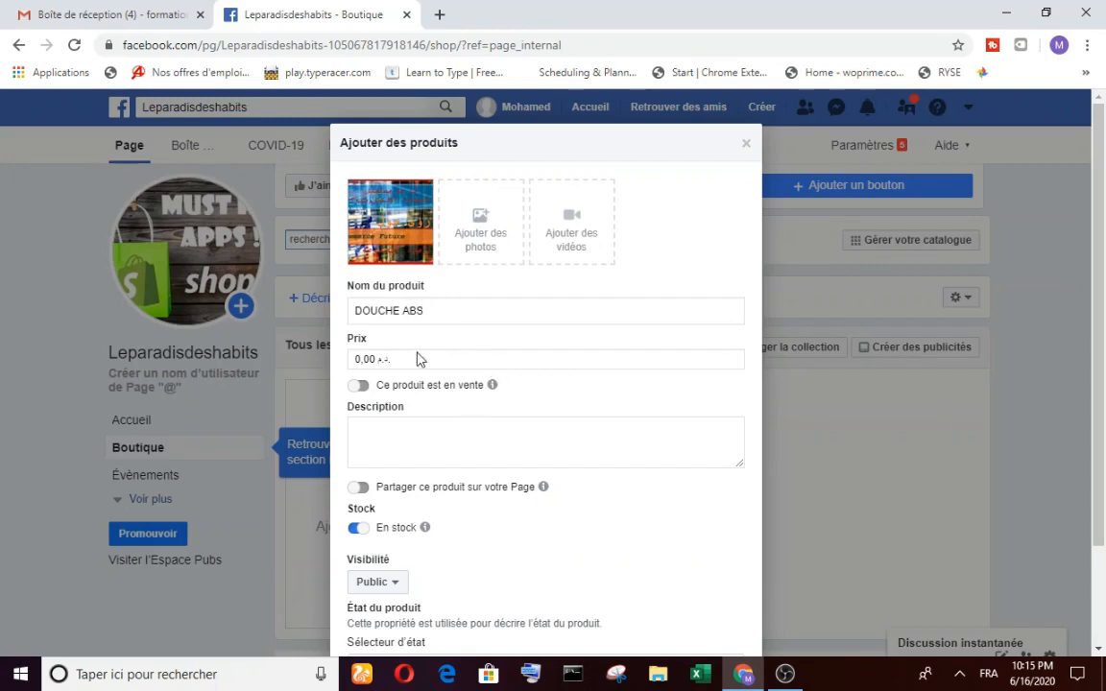
{"action": "left_click", "coordinate": [356, 365]}
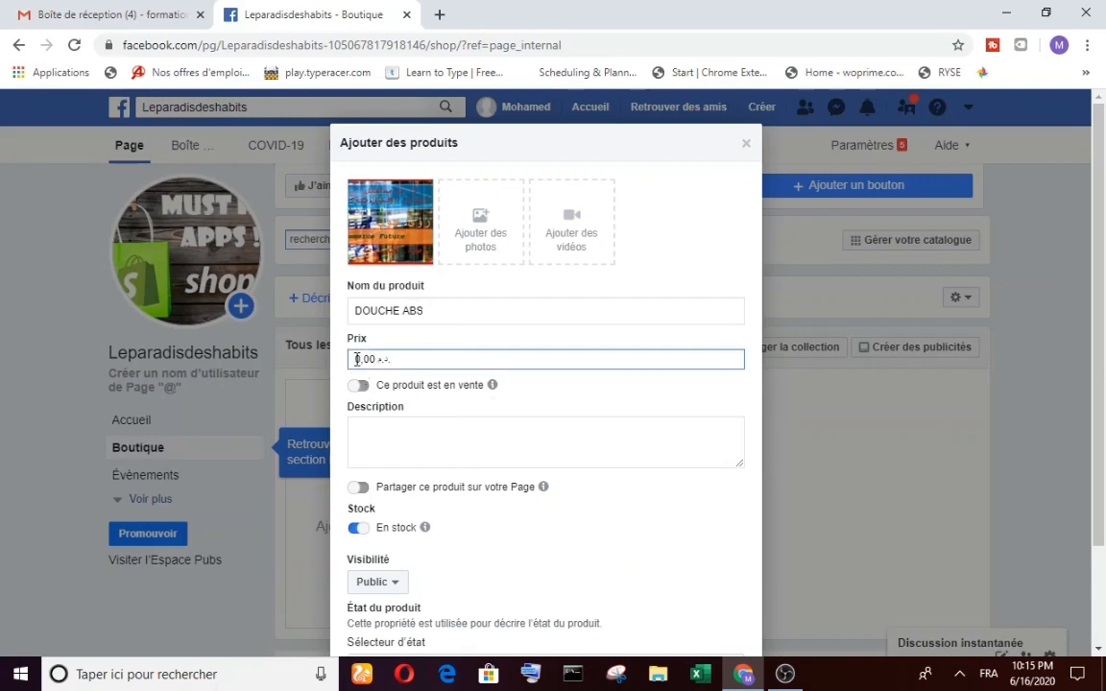
{"action": "type", "text": "150,00"}
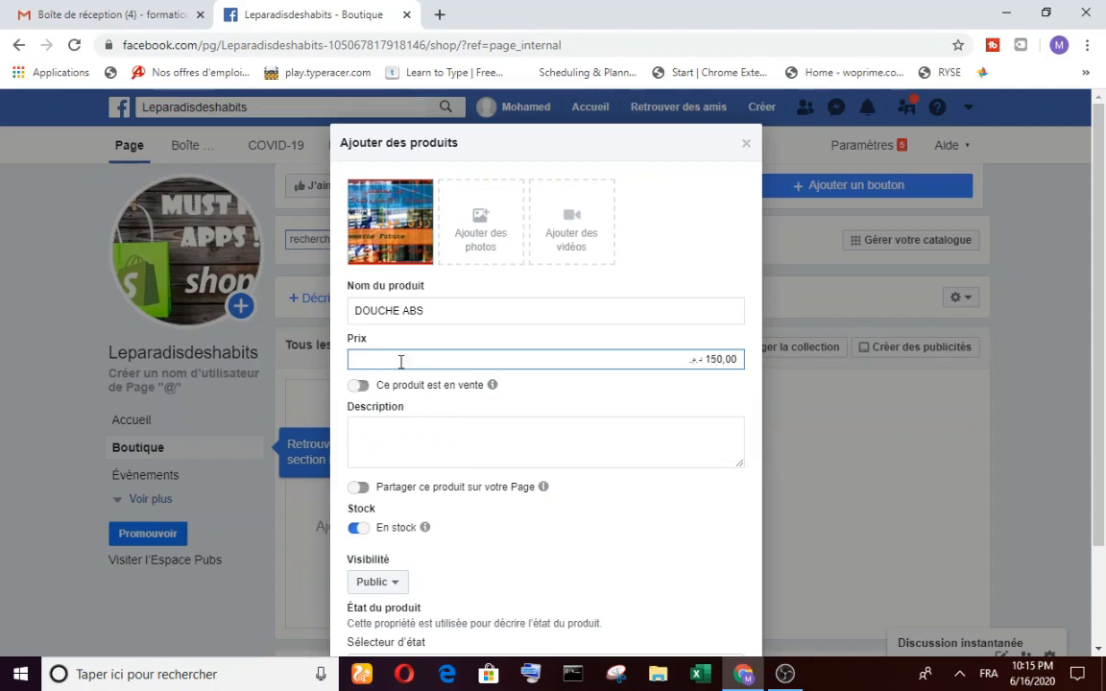
Enter the product description "SCZJSHFKJFIEHPIEH" and turn on sharing the product on the Page.
{"action": "left_click", "coordinate": [476, 459]}
{"action": "type", "text": "SC"}
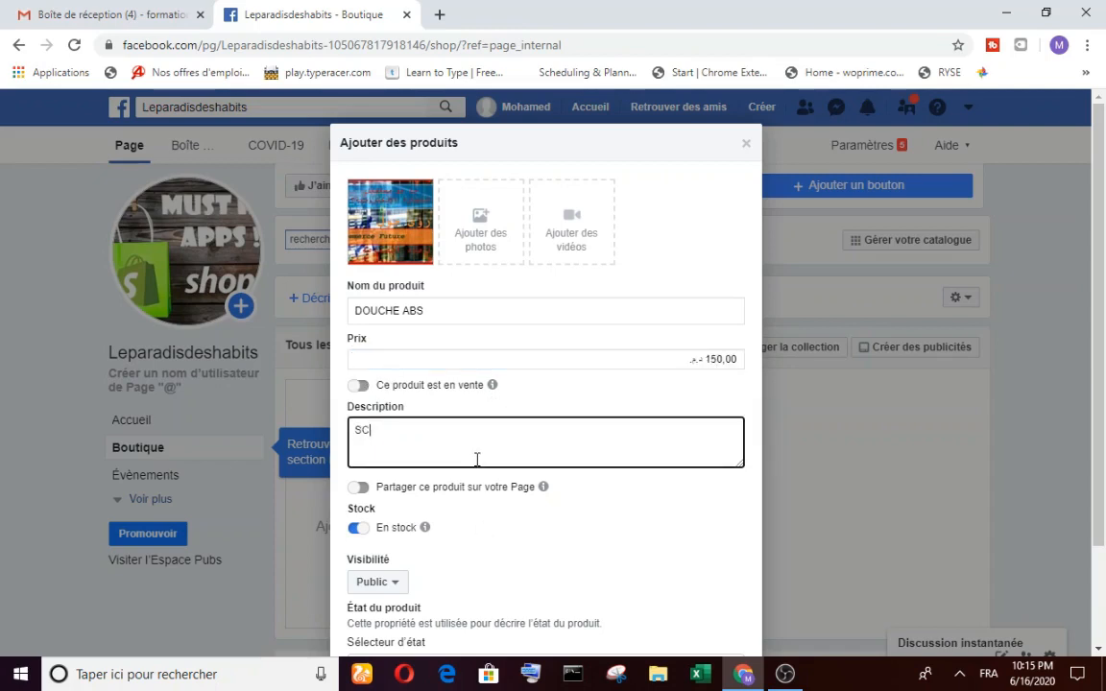
{"action": "type", "text": "Z"}
{"action": "key", "text": "Tab"}
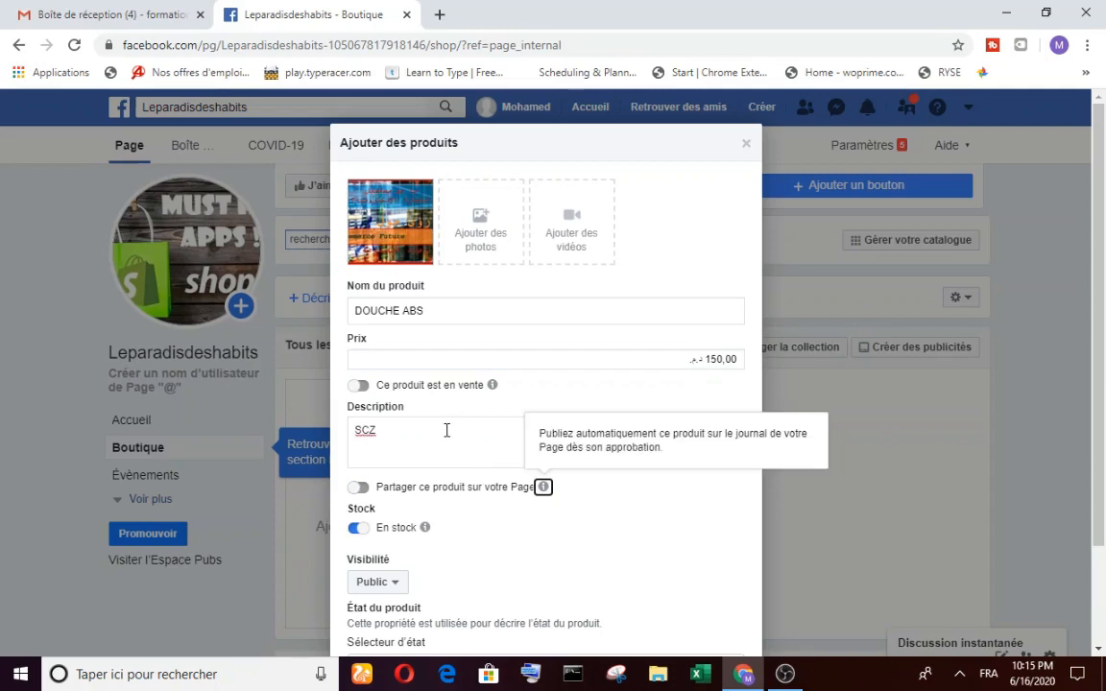
{"action": "left_click", "coordinate": [446, 430]}
{"action": "type", "text": "JSHFKJFIEHPIEH"}
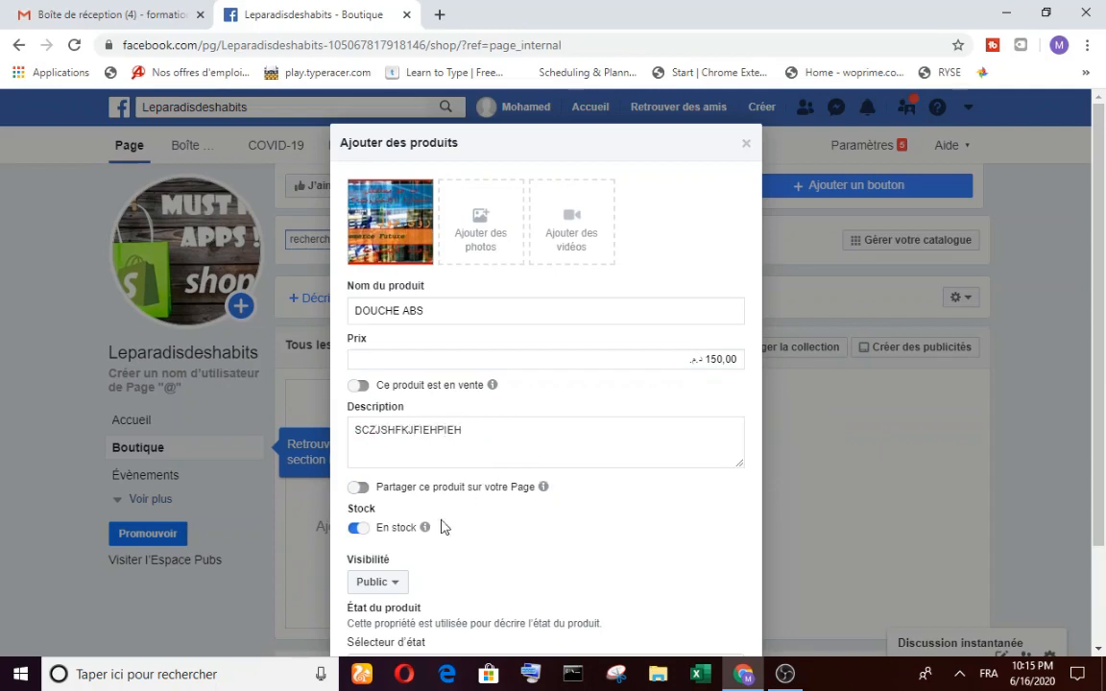
{"action": "left_click", "coordinate": [361, 487]}
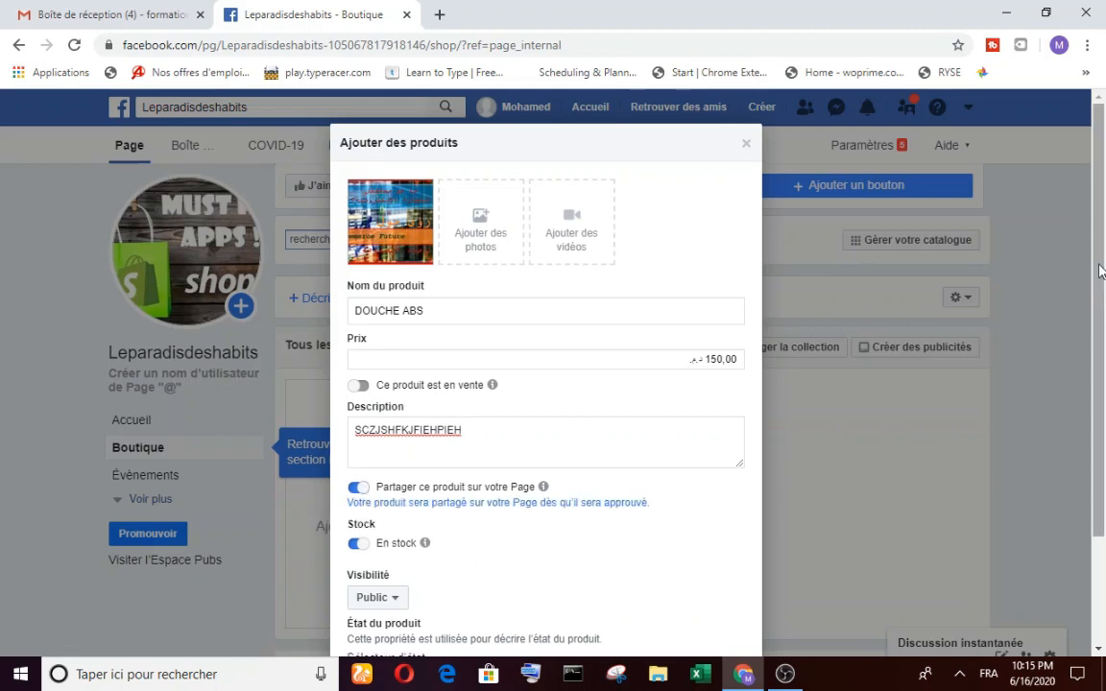
Keep the product's condition at Neuf, add it to the shop and look over the Boutique's product list.
{"action": "scroll", "coordinate": [1101, 271], "scroll_direction": "down", "scroll_amount": 2}
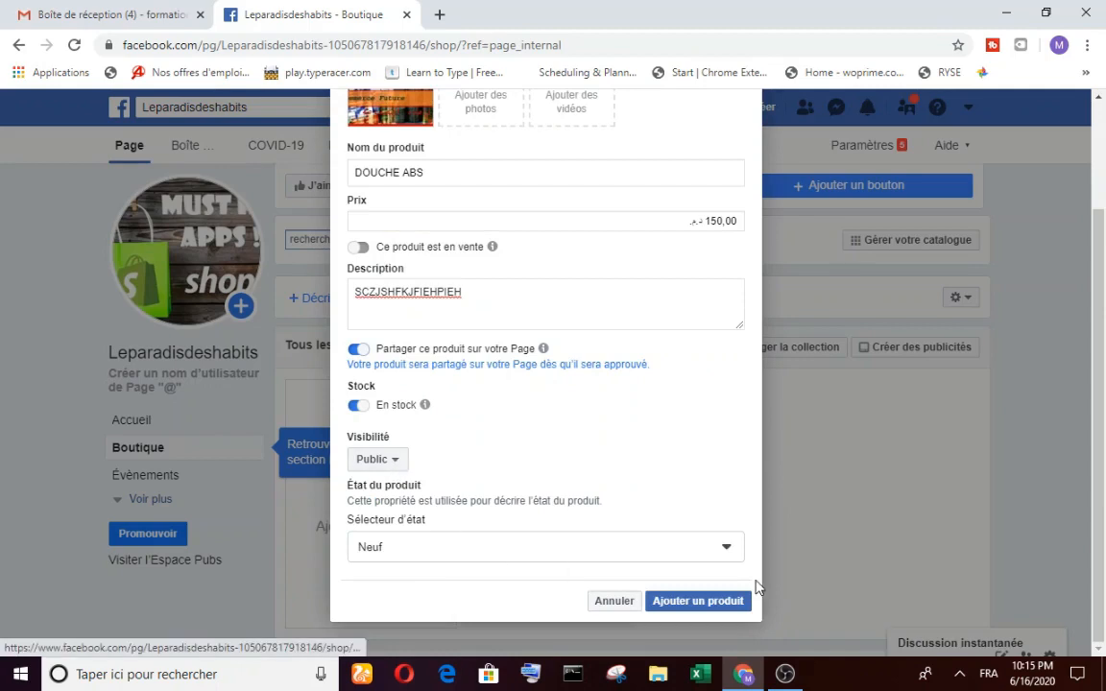
{"action": "left_click", "coordinate": [727, 551]}
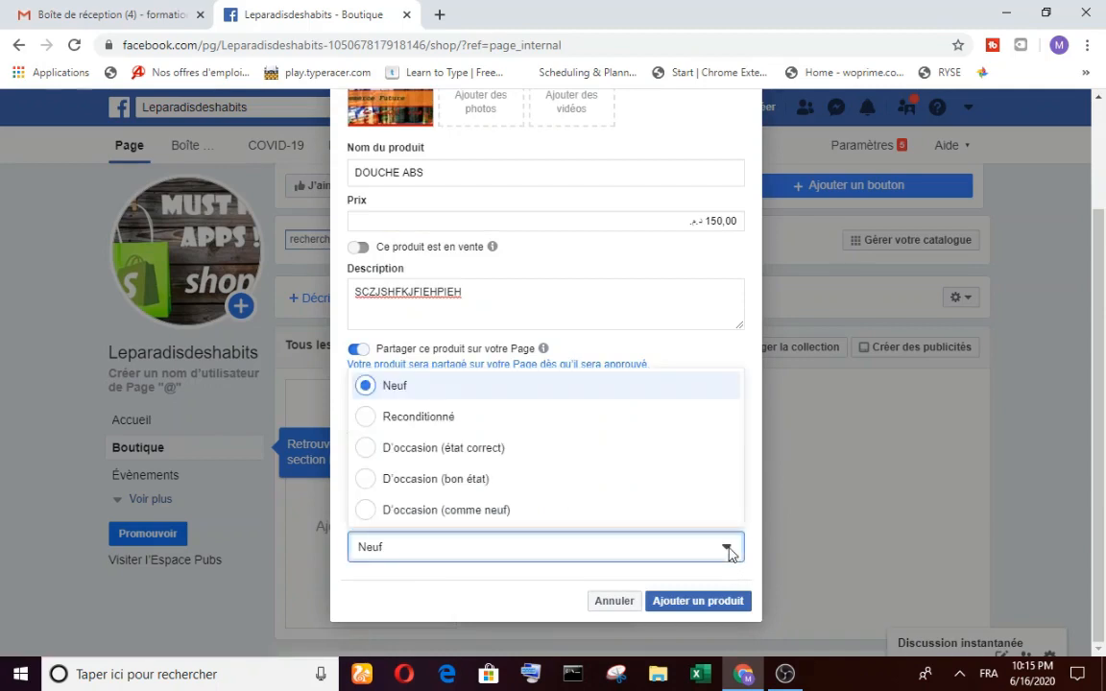
{"action": "left_click", "coordinate": [629, 388]}
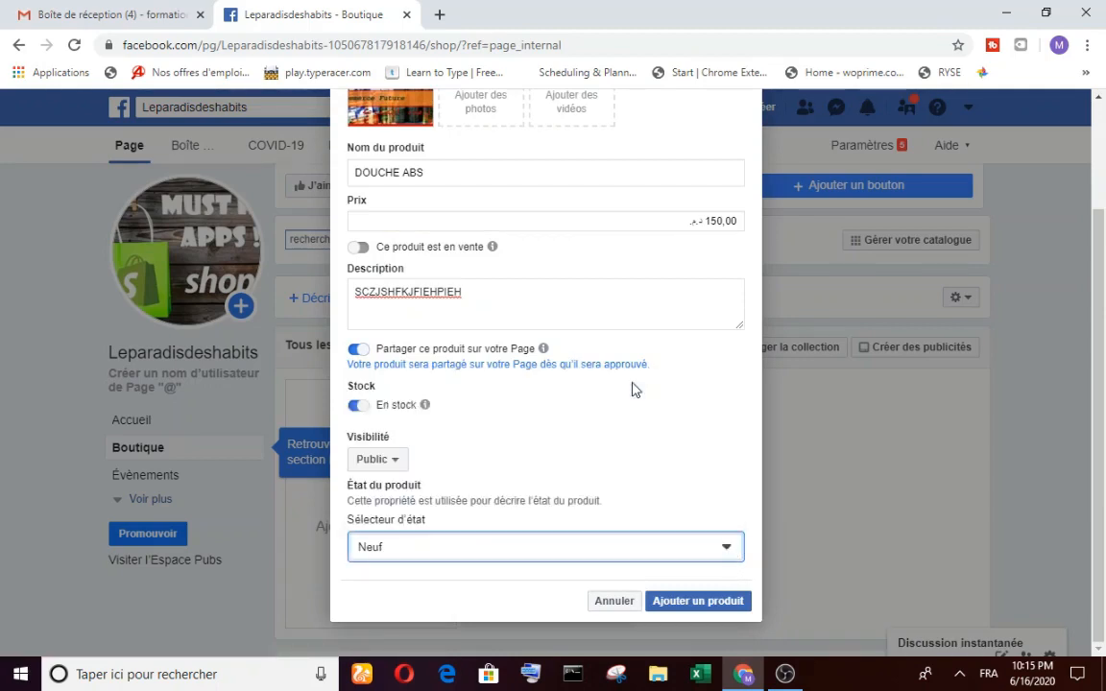
{"action": "left_click", "coordinate": [704, 613]}
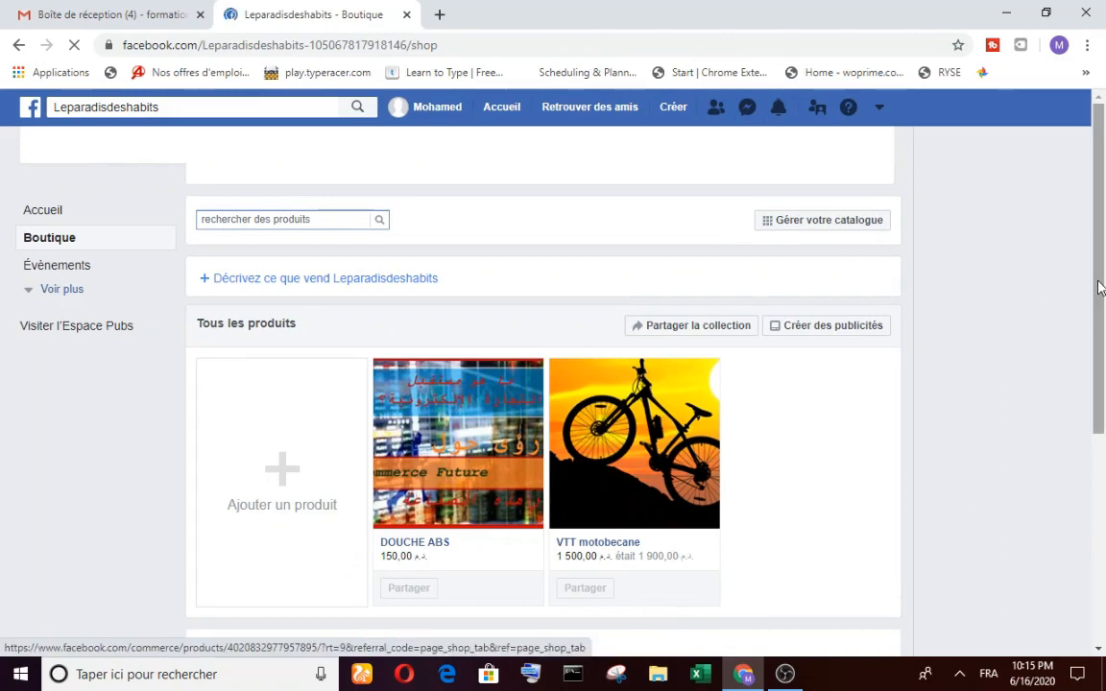
{"action": "scroll", "coordinate": [1094, 407], "scroll_direction": "down", "scroll_amount": 3}
{"action": "scroll", "coordinate": [634, 413], "scroll_direction": "up", "scroll_amount": 3}
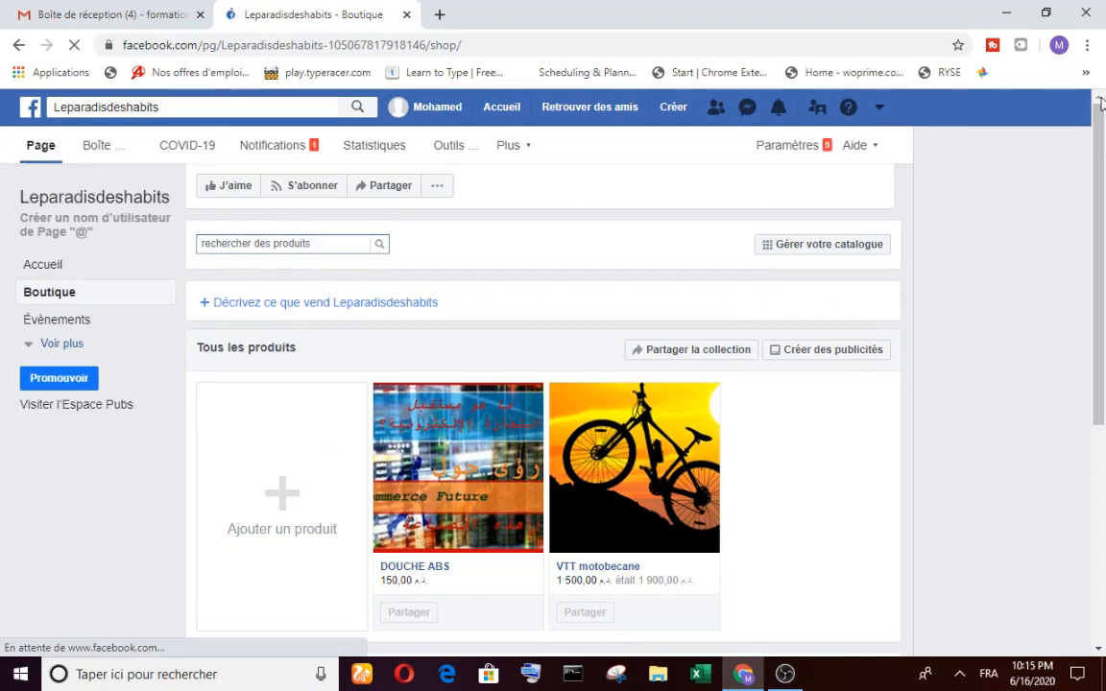
{"action": "left_click_drag", "start_coordinate": [1102, 215], "coordinate": [1103, 85]}
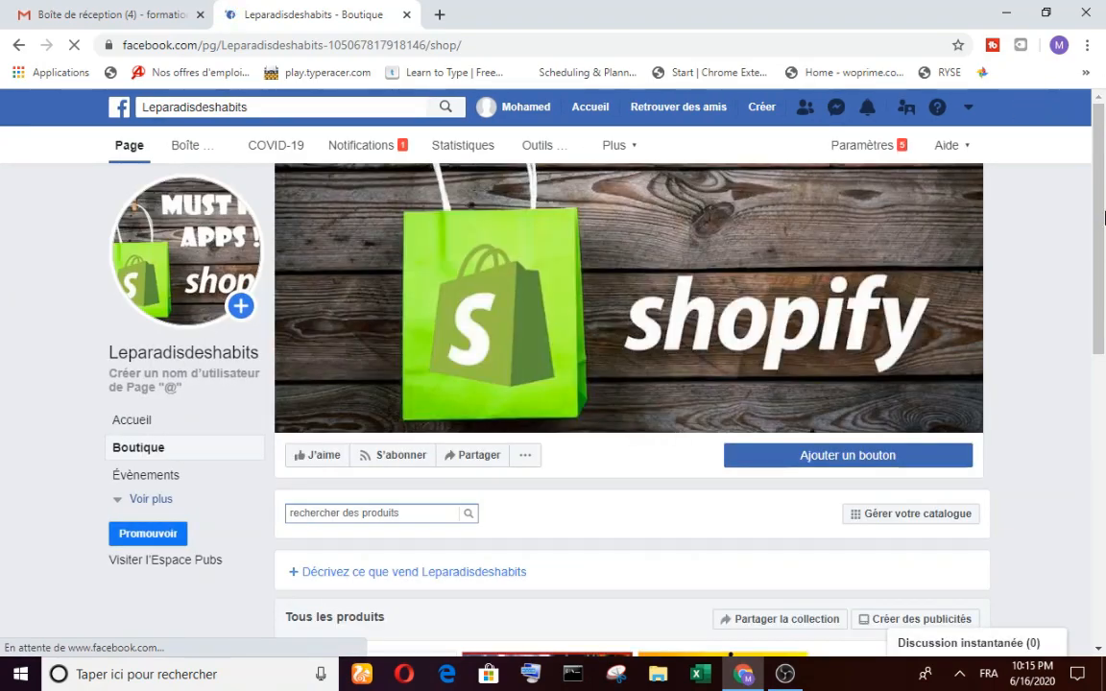
{"action": "left_click_drag", "start_coordinate": [1104, 206], "coordinate": [1104, 369]}
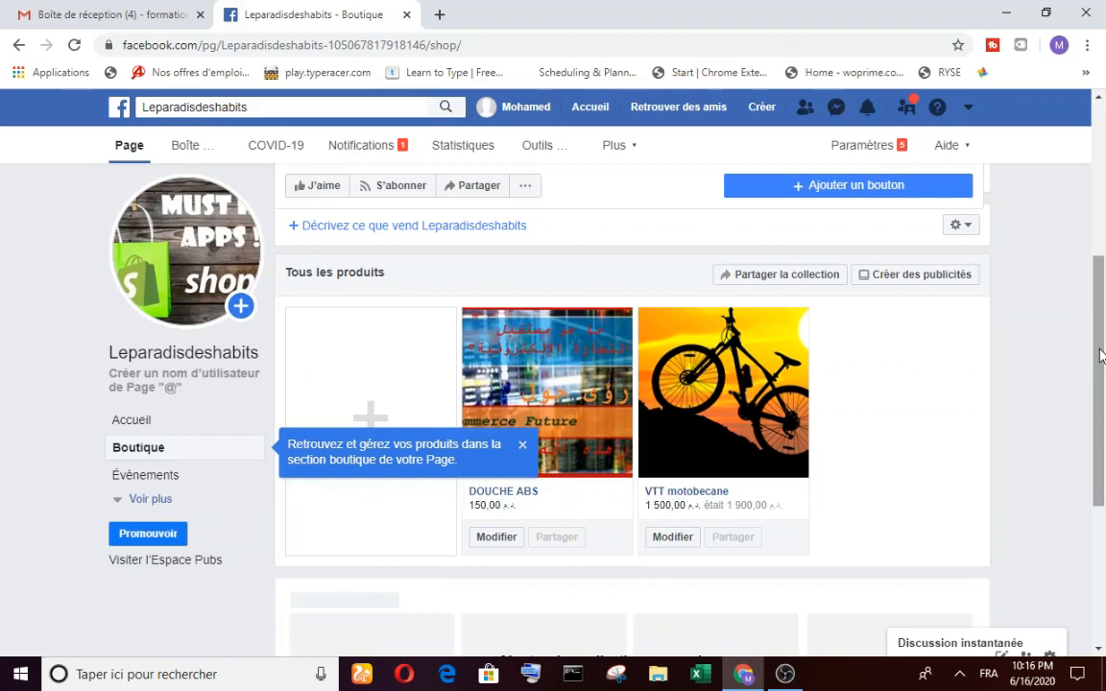
Open the "Améliorer votre boutique" guidance from the shop's options, skim the merchant recommendations and return to the Boutique.
{"action": "mouse_move", "coordinate": [1099, 346]}
{"action": "left_mouse_down"}
{"action": "mouse_move", "coordinate": [1100, 422]}
{"action": "mouse_move", "coordinate": [1100, 348]}
{"action": "left_mouse_up"}
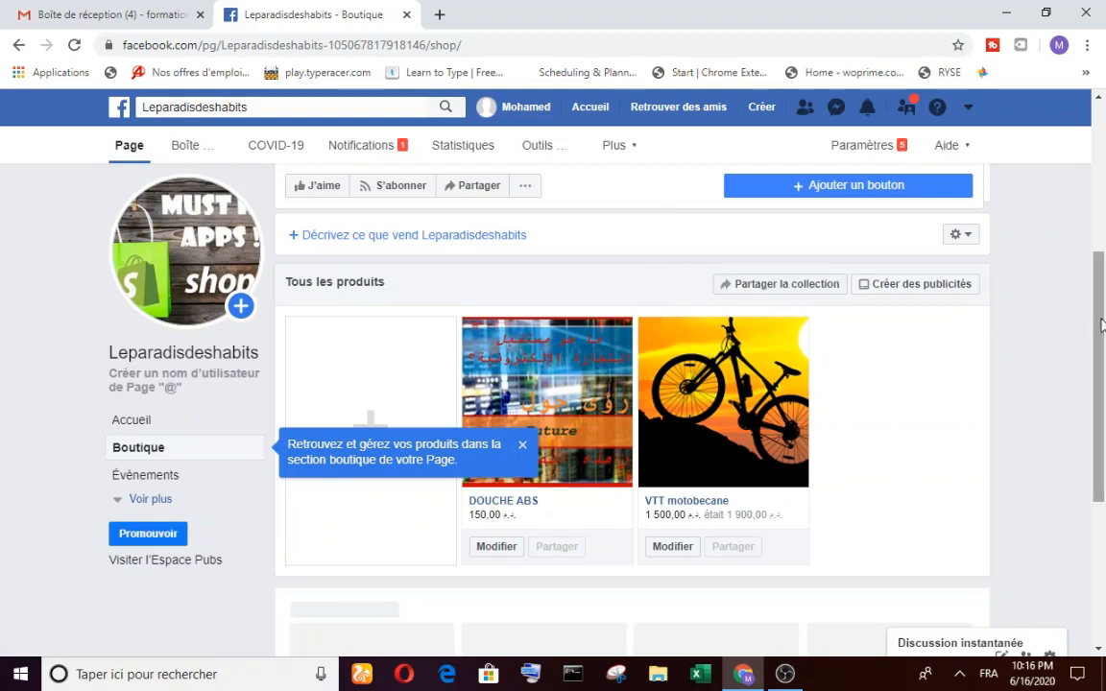
{"action": "left_click", "coordinate": [961, 236]}
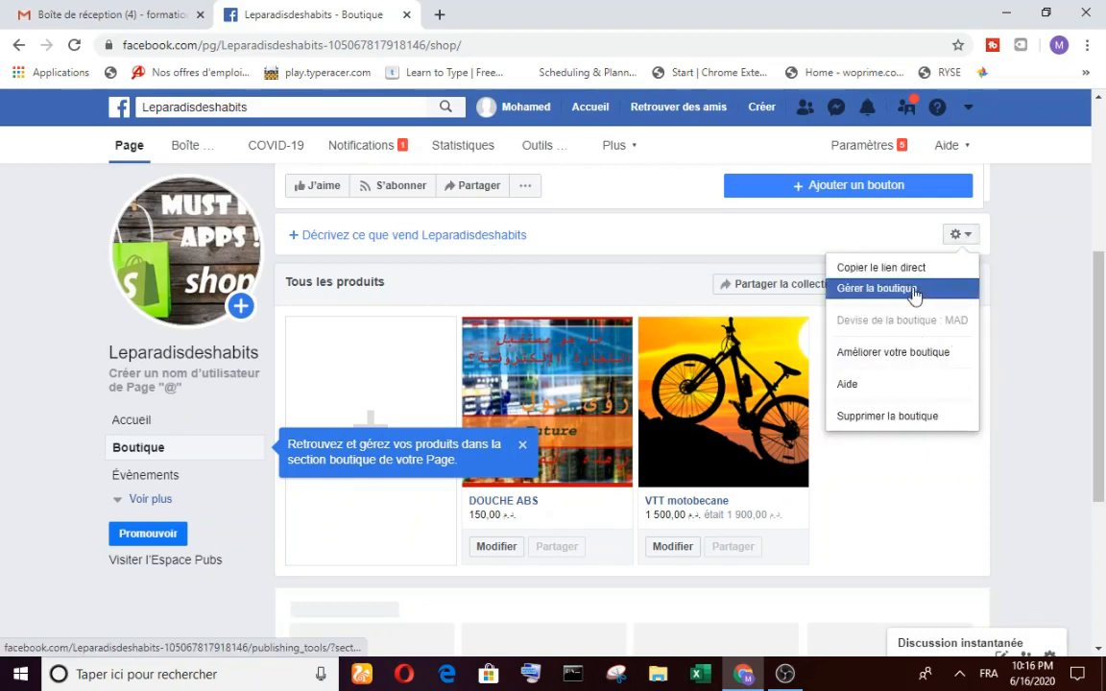
{"action": "left_click", "coordinate": [924, 357]}
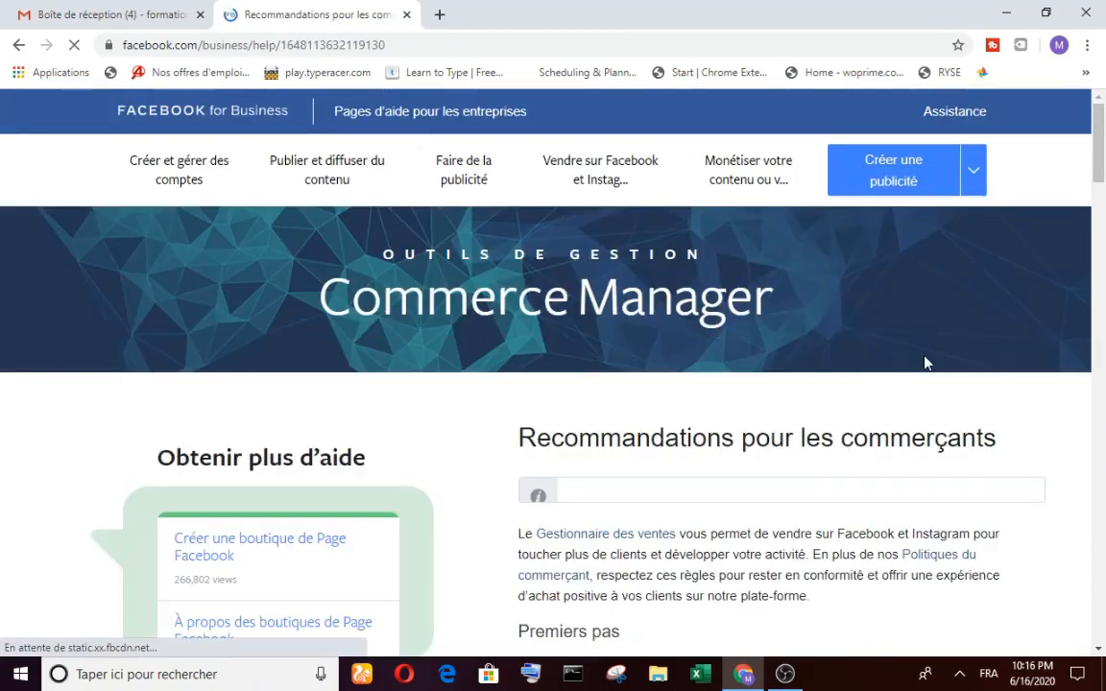
{"action": "scroll", "coordinate": [1103, 246], "scroll_direction": "down", "scroll_amount": 5}
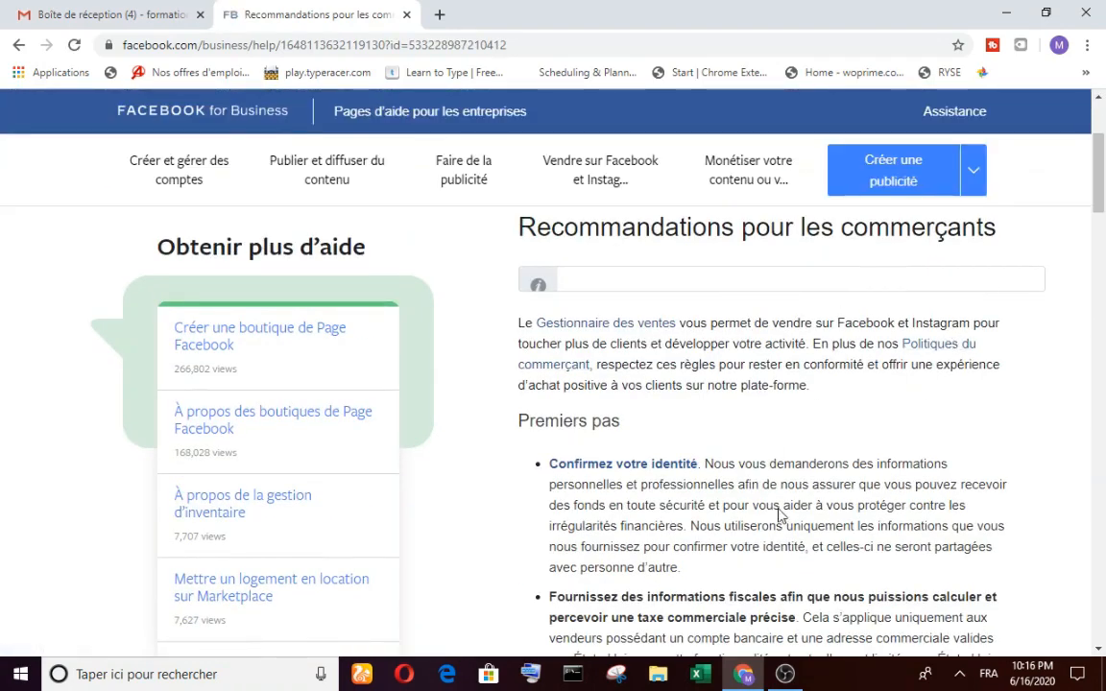
{"action": "left_click", "coordinate": [18, 46]}
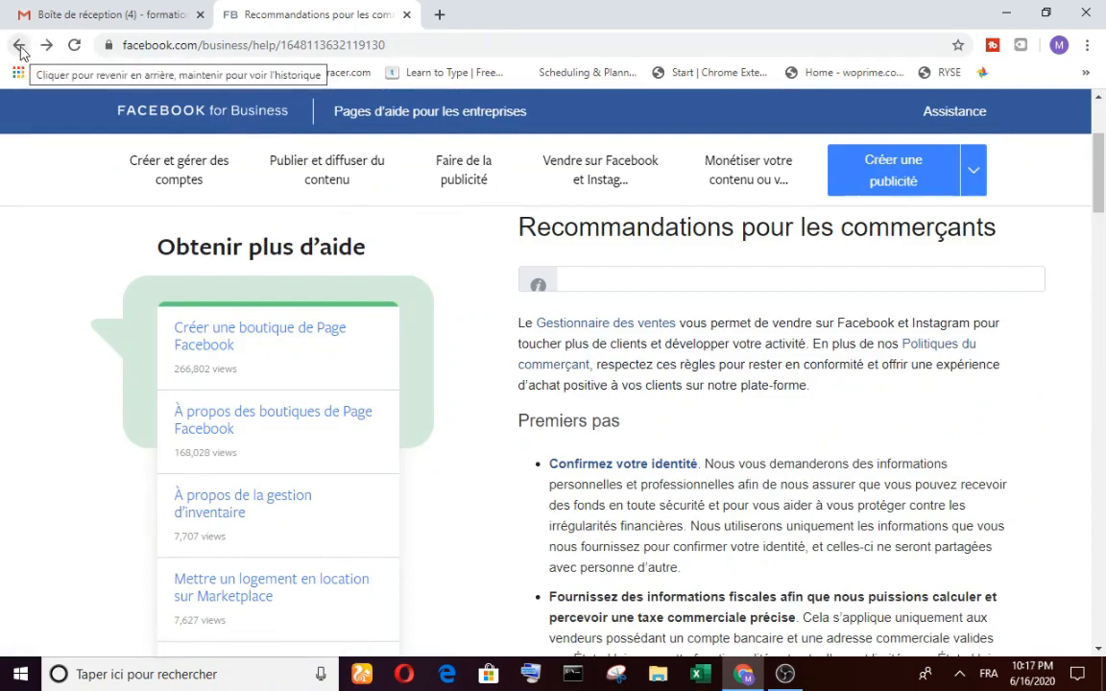
{"action": "left_click", "coordinate": [18, 46]}
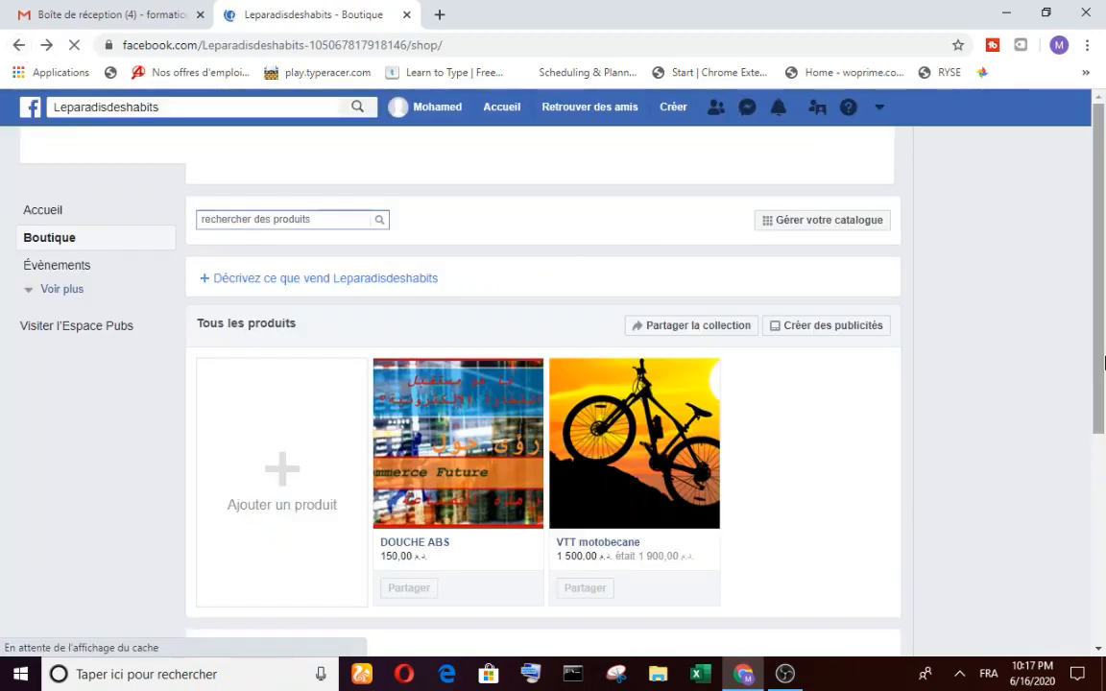
Review the whole Boutique page, from the cover photo and product list down to the collections section and back.
{"action": "mouse_move", "coordinate": [1102, 251]}
{"action": "left_mouse_down"}
{"action": "mouse_move", "coordinate": [1103, 419]}
{"action": "mouse_move", "coordinate": [1104, 236]}
{"action": "left_mouse_up"}
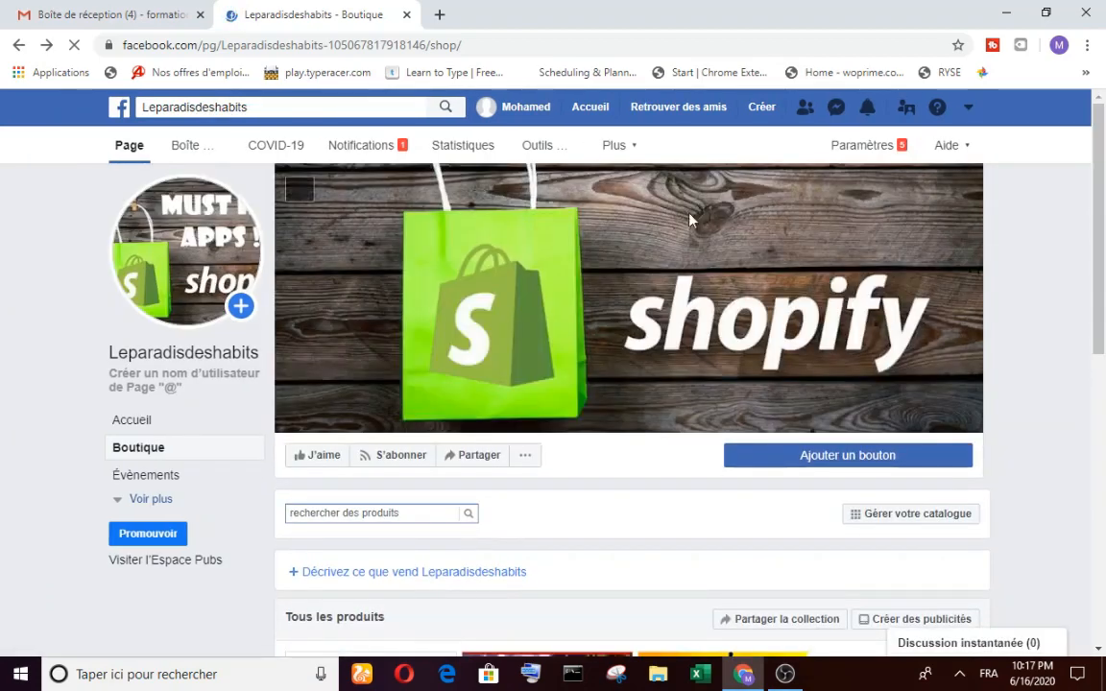
{"action": "scroll", "coordinate": [1103, 331], "scroll_direction": "down", "scroll_amount": 2}
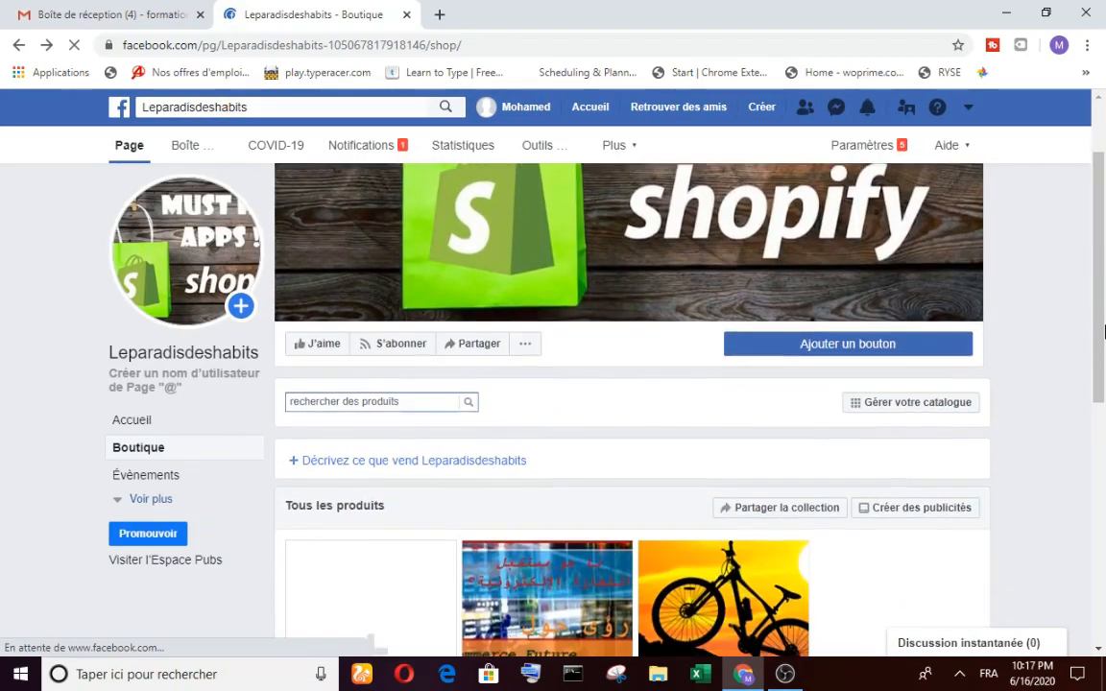
{"action": "left_click_drag", "start_coordinate": [1104, 331], "coordinate": [1096, 464]}
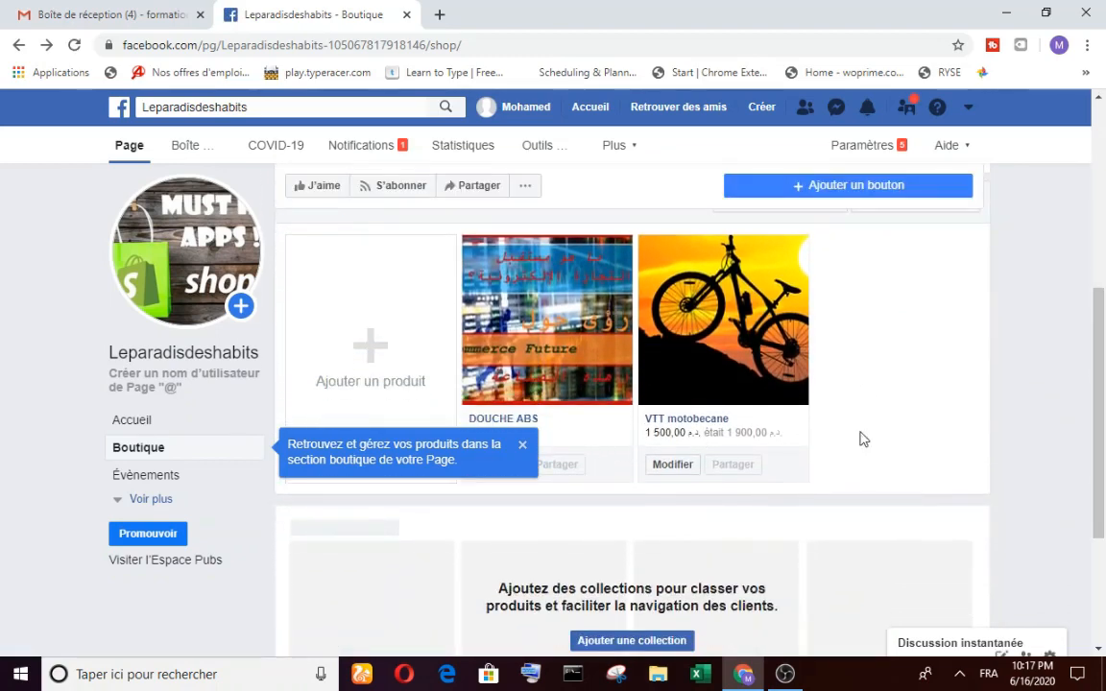
{"action": "scroll", "coordinate": [737, 350], "scroll_direction": "down", "scroll_amount": 3}
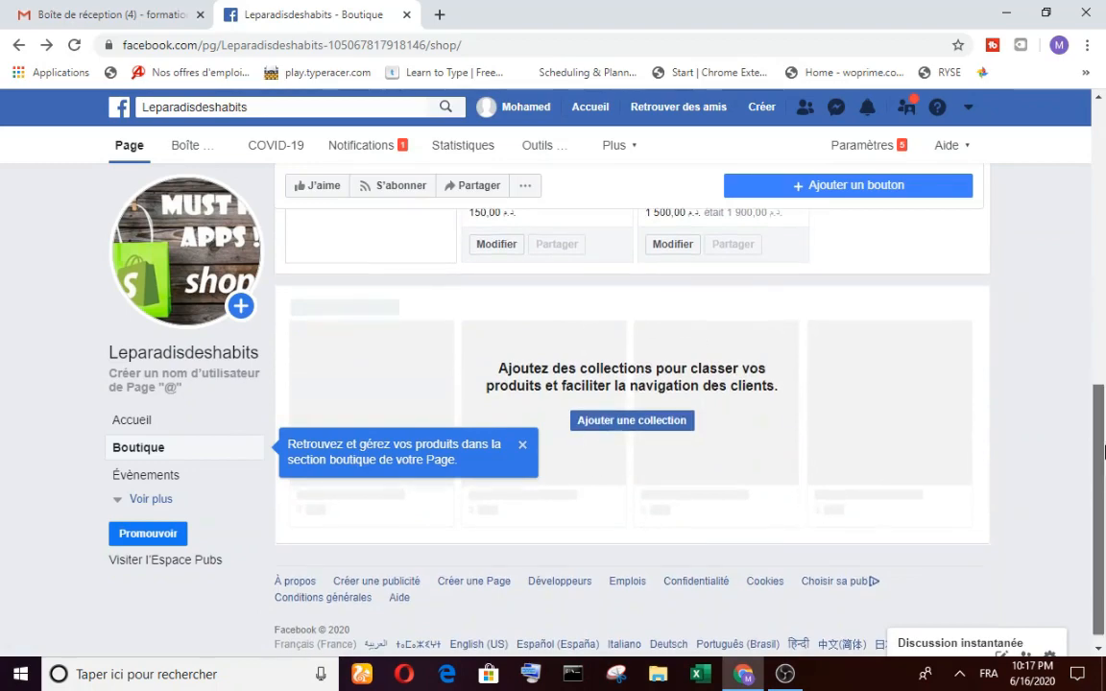
{"action": "left_click_drag", "start_coordinate": [1100, 485], "coordinate": [1103, 314]}
{"action": "scroll", "coordinate": [1103, 314], "scroll_direction": "up", "scroll_amount": 2}
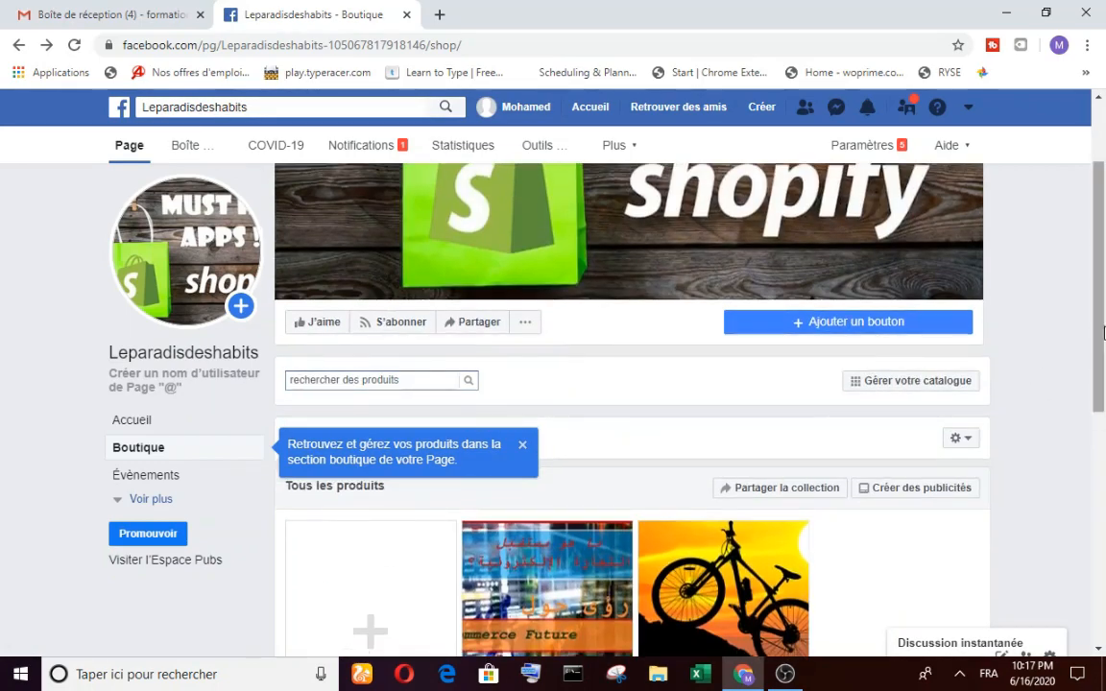
{"action": "scroll", "coordinate": [1104, 254], "scroll_direction": "up", "scroll_amount": 2}
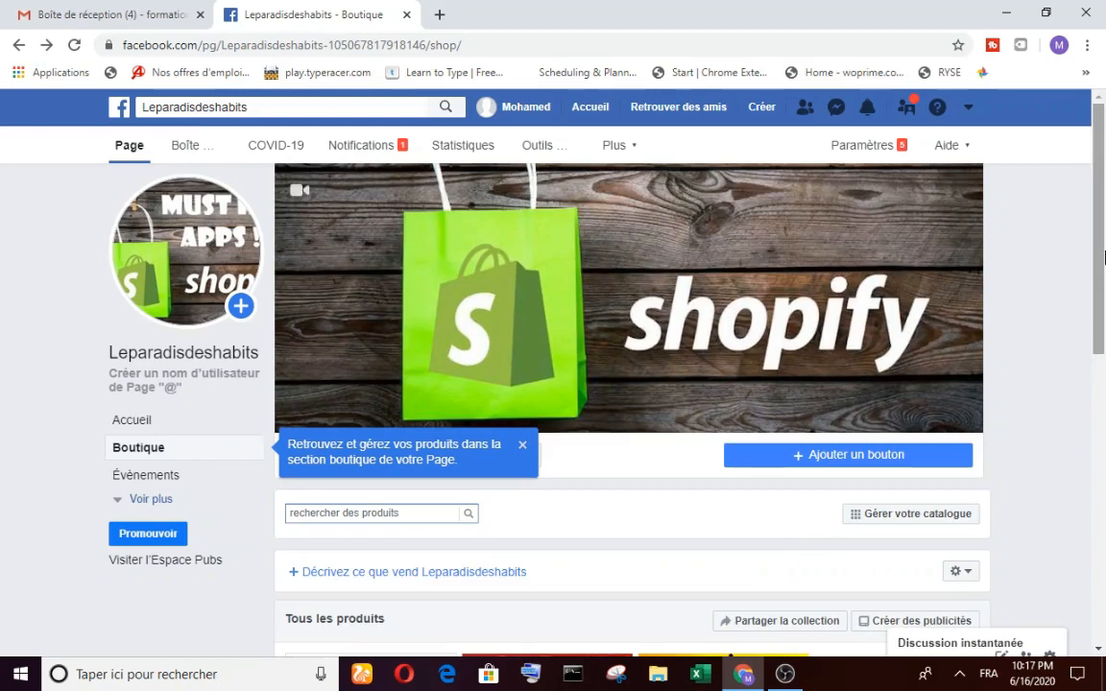